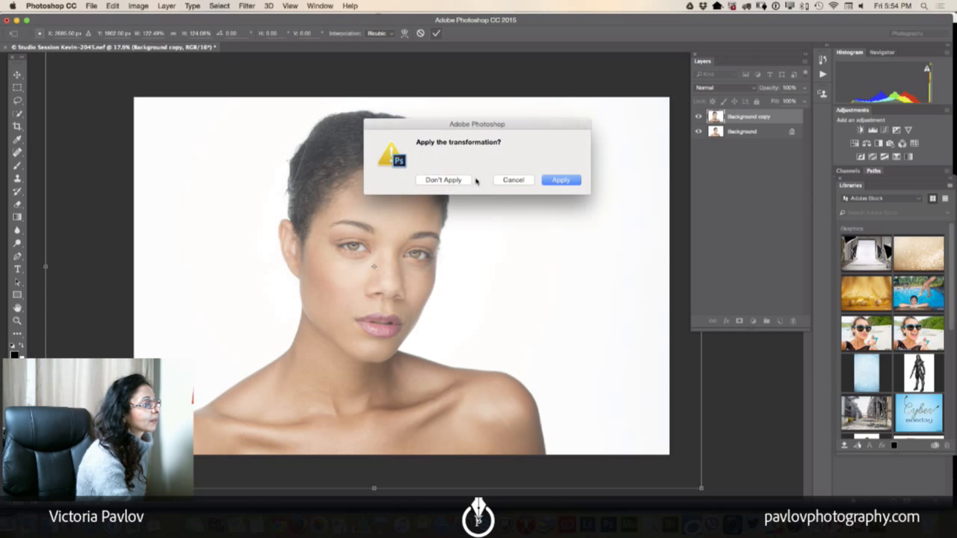
- Apply the pending transformation to the Background copy layer
left_click(551, 183)
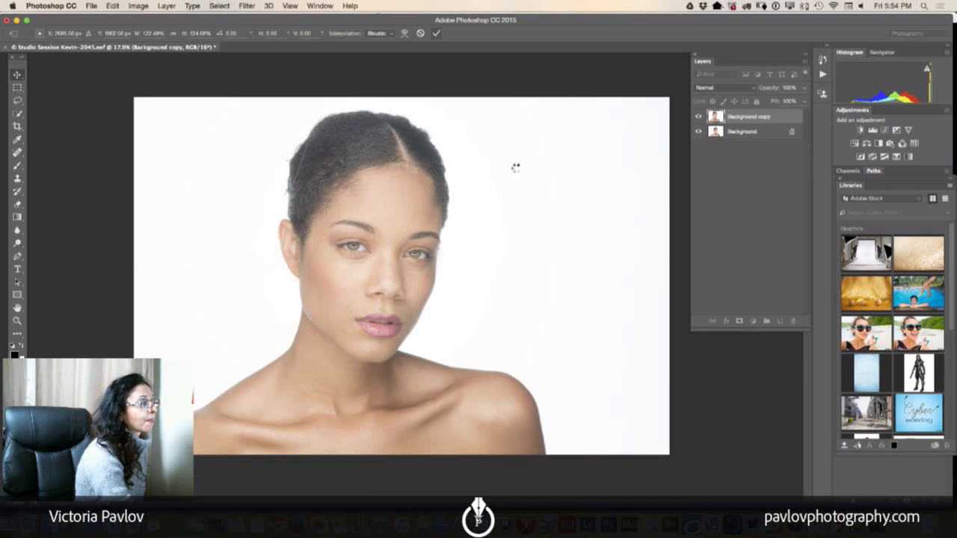
- Remove blemishes from the cheek and temple on the ear side of the face with the Content-Aware Spot Healing Brush
left_click(17, 319)
left_click_drag(362, 247, 418, 290)
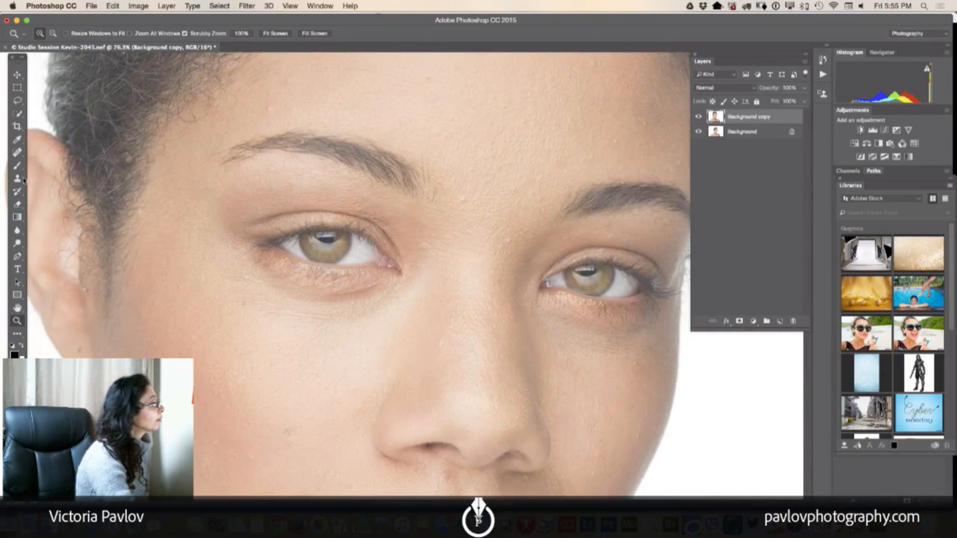
left_click_drag(18, 153, 60, 155)
left_click(242, 303)
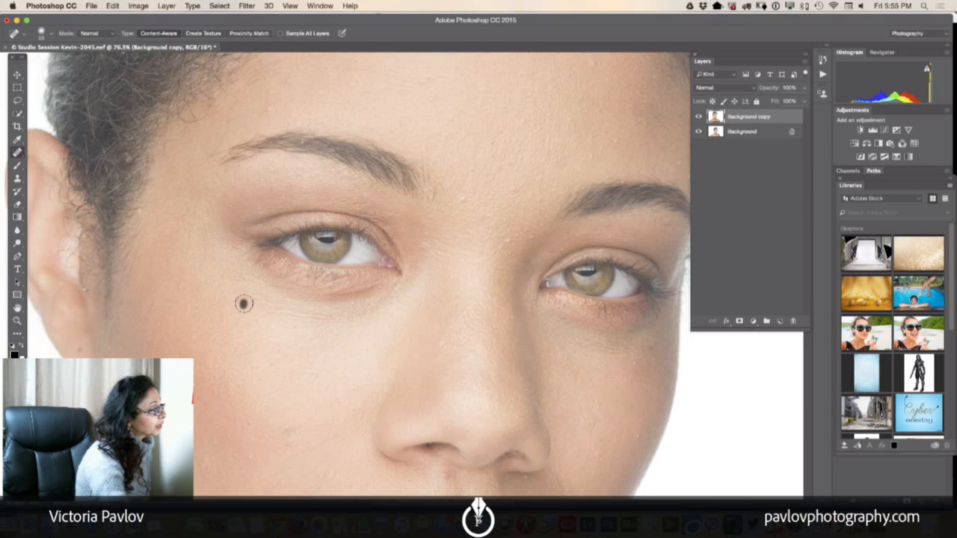
left_click(160, 281)
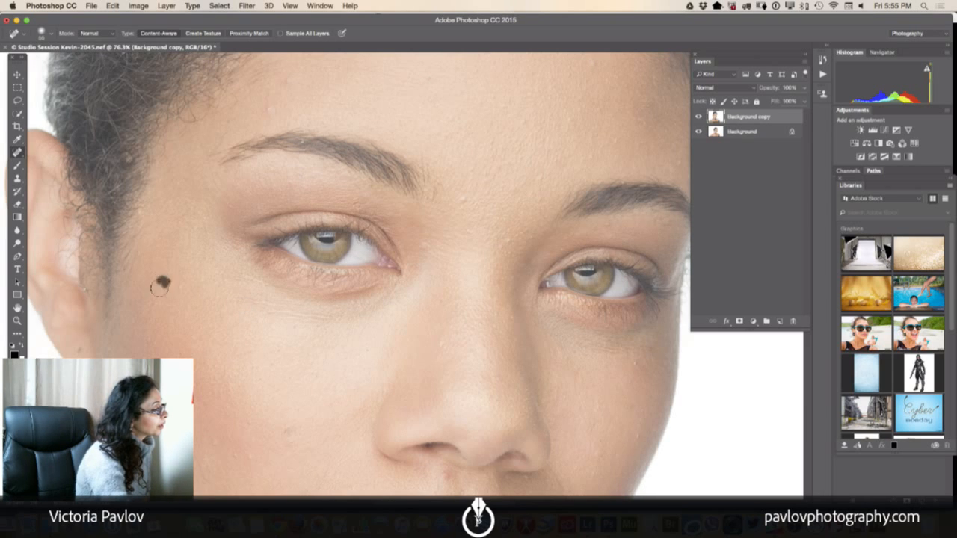
left_click(85, 291)
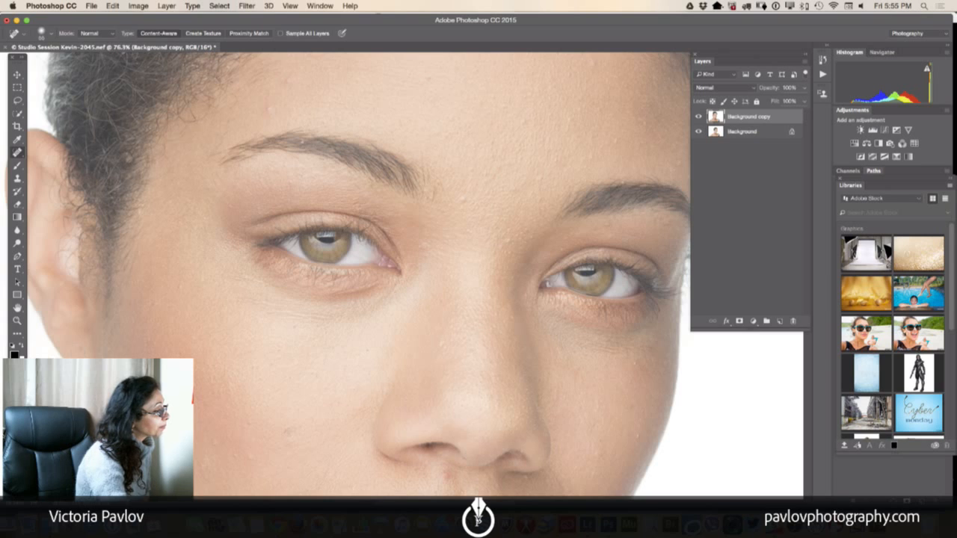
left_click(241, 457)
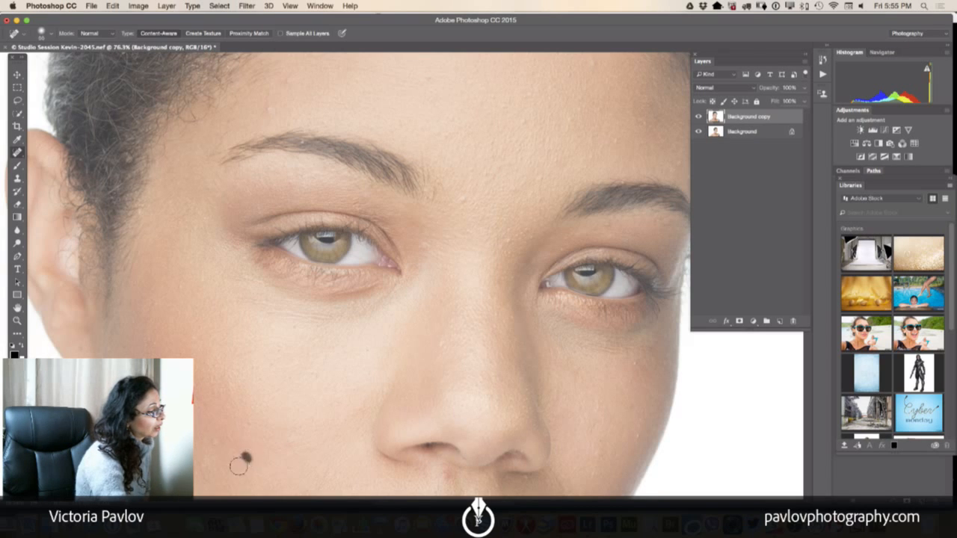
left_click(215, 442)
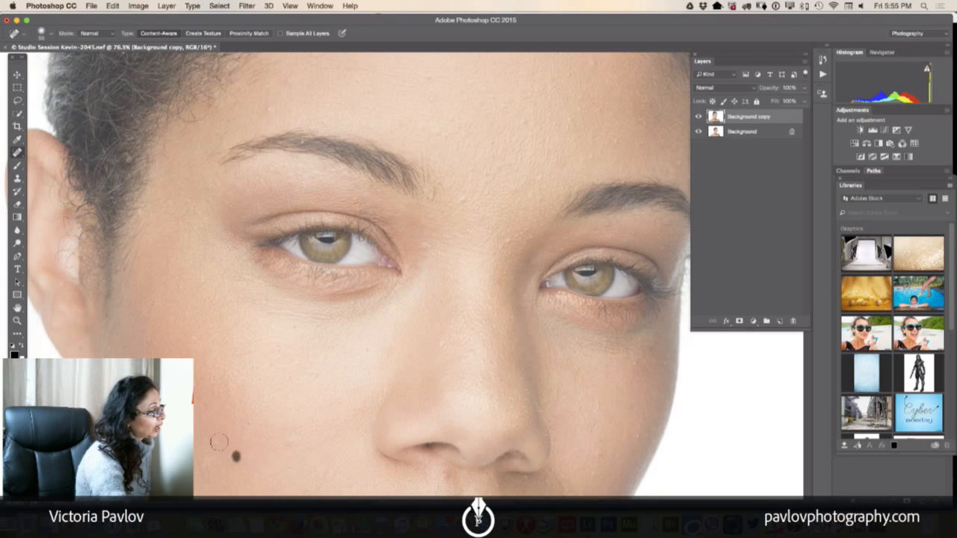
- Heal spots at the bridge of the nose, around the ear-side eyebrow and on the temple and forehead next to it
left_click(514, 238)
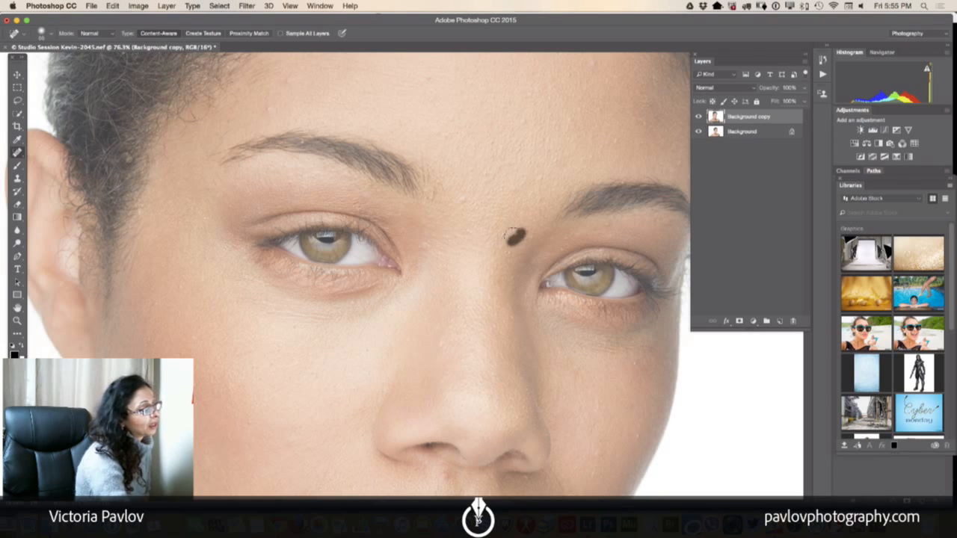
left_click(291, 156)
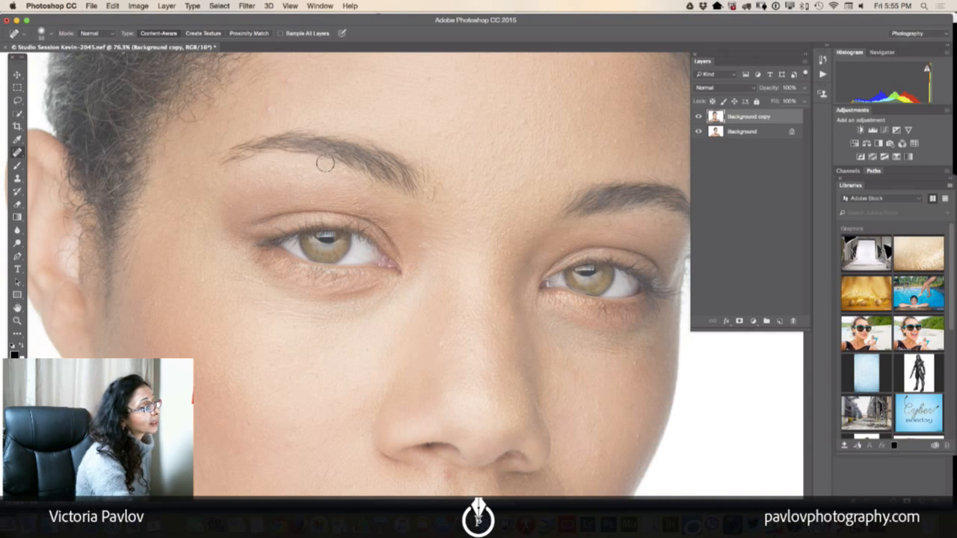
left_click(323, 160)
left_click(361, 185)
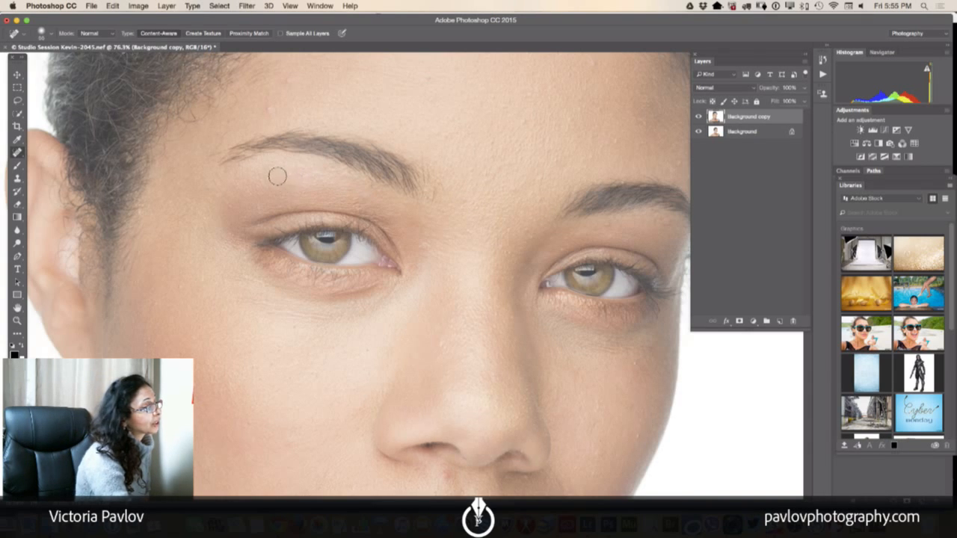
left_click(243, 169)
left_click_drag(209, 191, 203, 164)
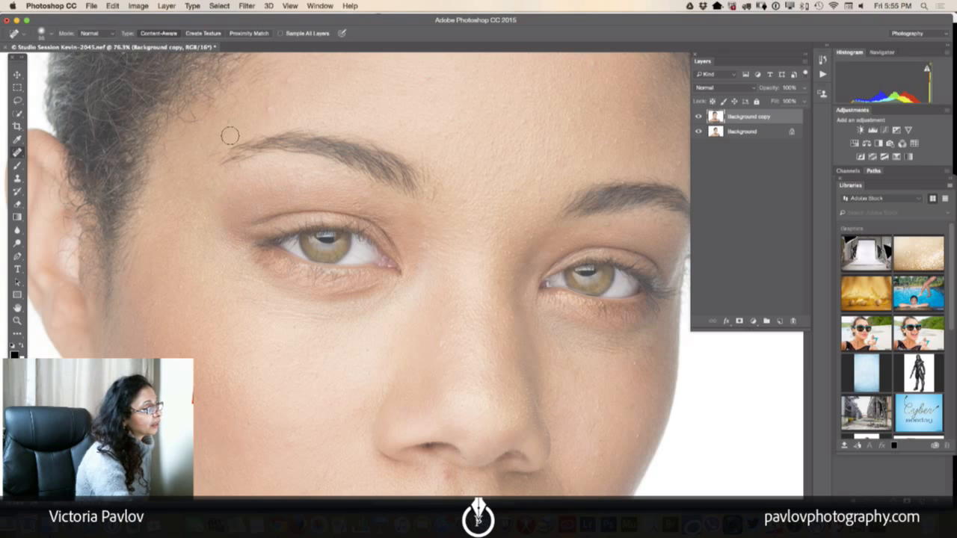
left_click_drag(228, 135, 216, 150)
left_click(270, 110)
left_click_drag(297, 76, 283, 93)
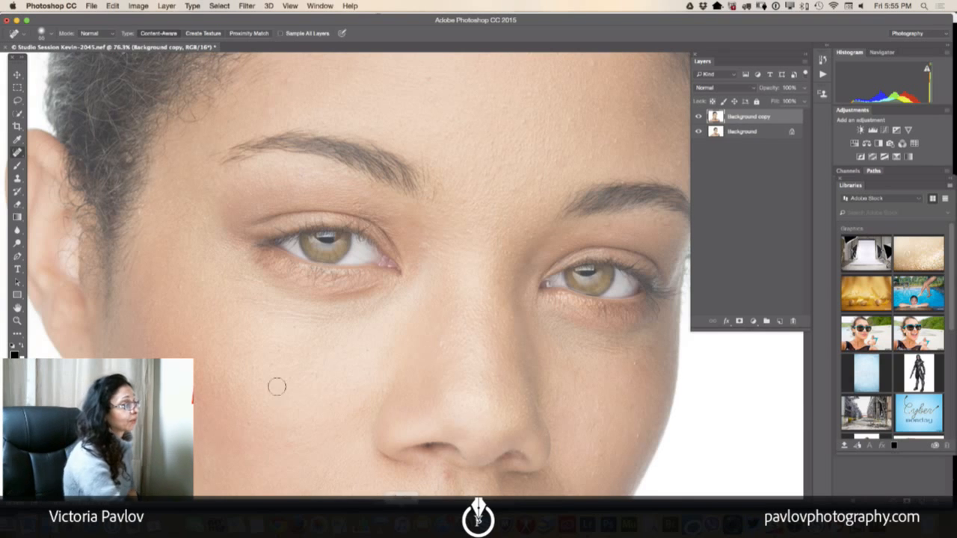
left_click(292, 170)
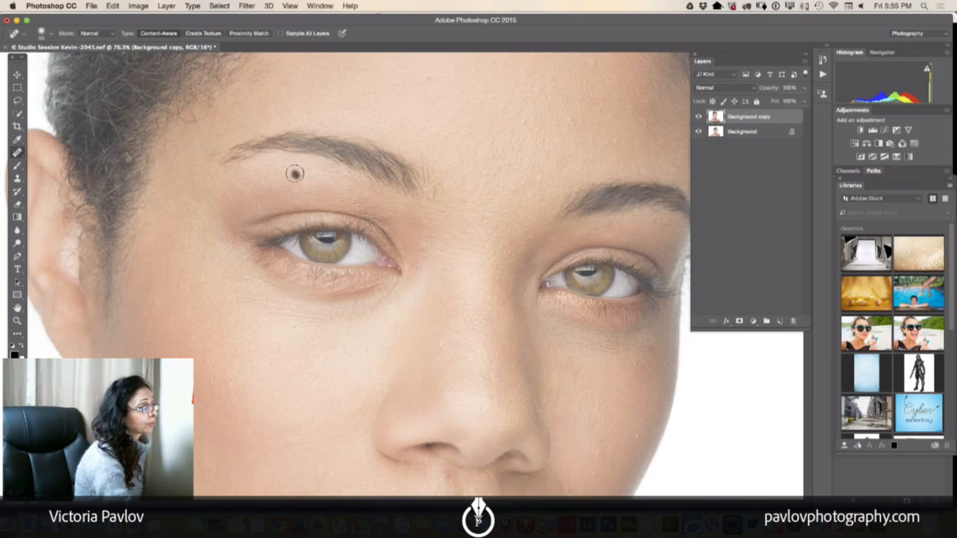
- Smooth out the small lines and marks beneath the ear-side eye with healing strokes
left_click(340, 278)
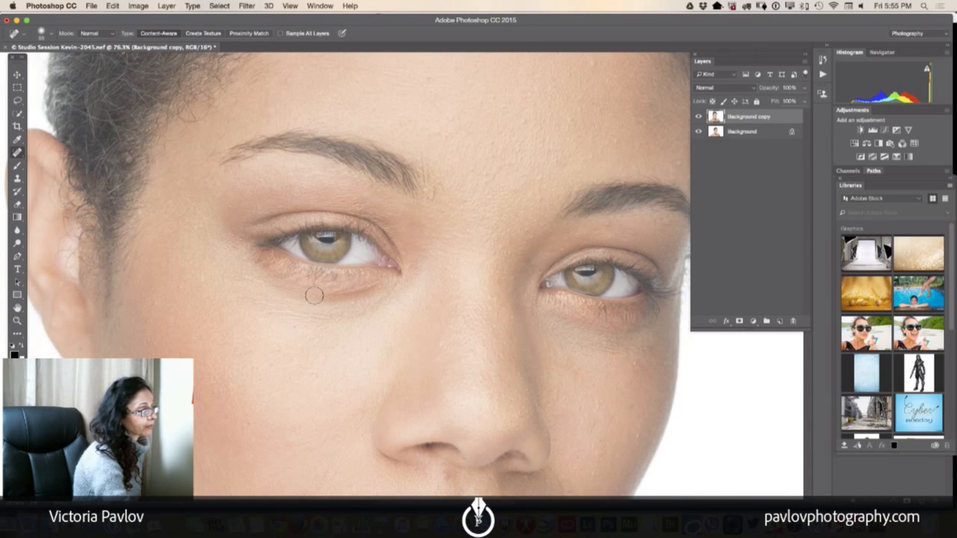
left_click(338, 294)
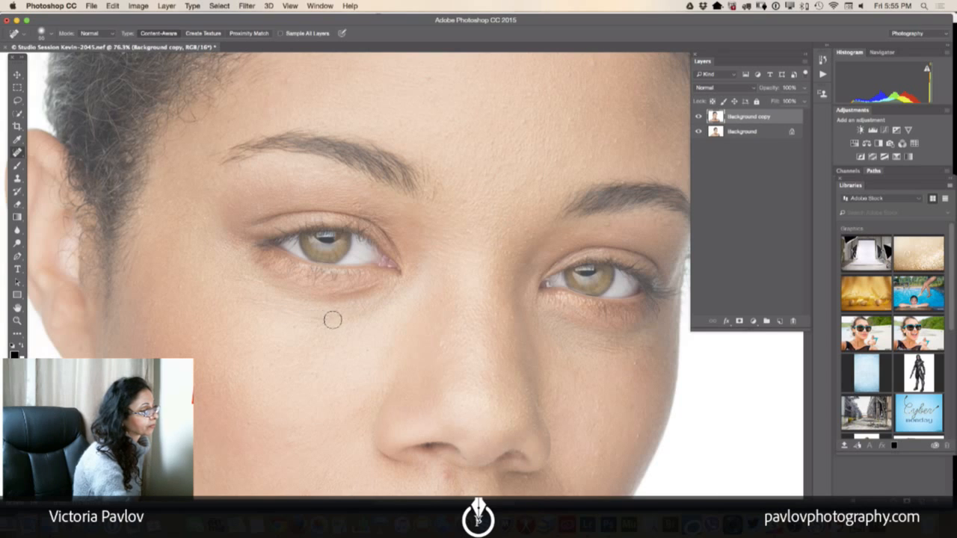
left_click_drag(313, 323, 288, 315)
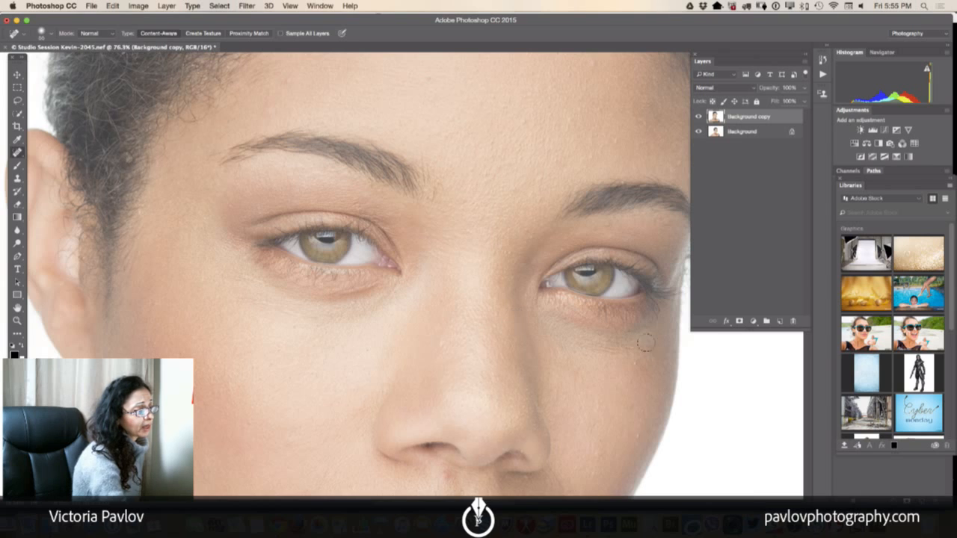
- Heal marks on the far-side eyelid and on the forehead above that eyebrow
left_click_drag(607, 232, 655, 224)
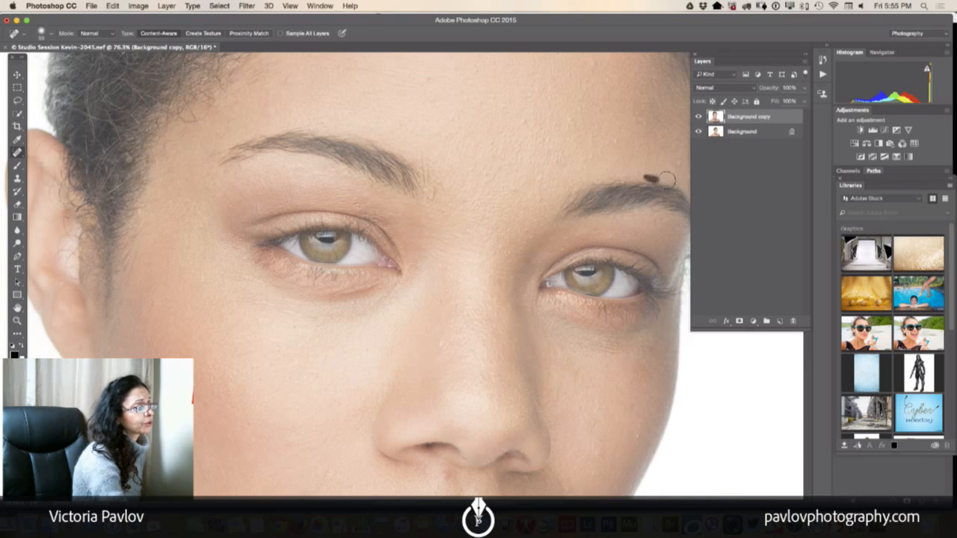
left_click_drag(621, 139, 611, 141)
left_click(542, 181)
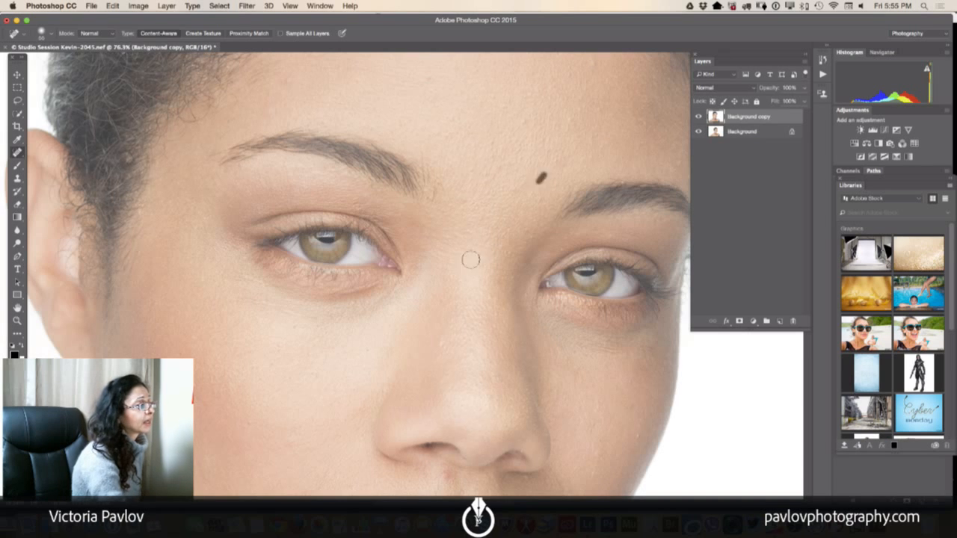
- Move the Layers panel off its current spot and heal bright specks in the hair and along the hairline near the parting
left_click_drag(774, 61, 739, 67)
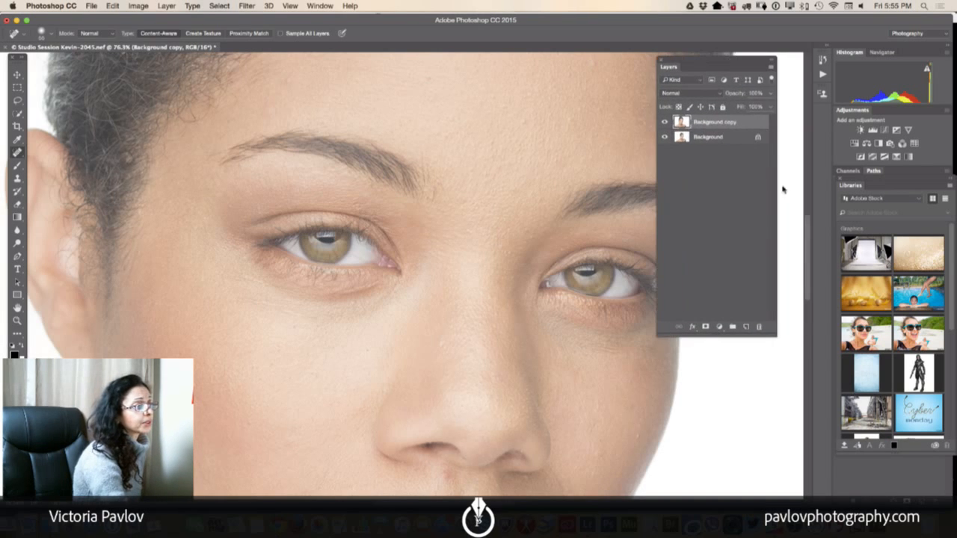
scroll(801, 247, "up", 10)
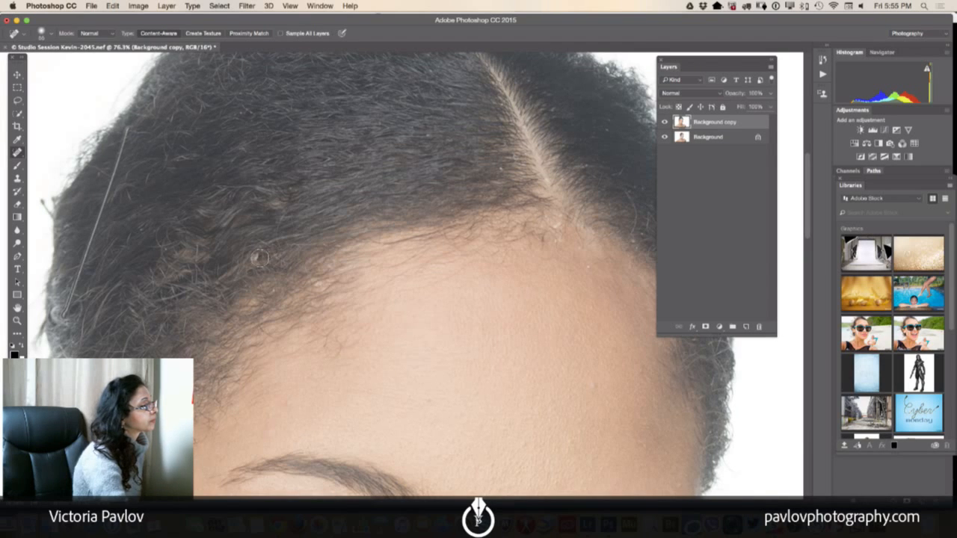
left_click_drag(258, 258, 250, 257)
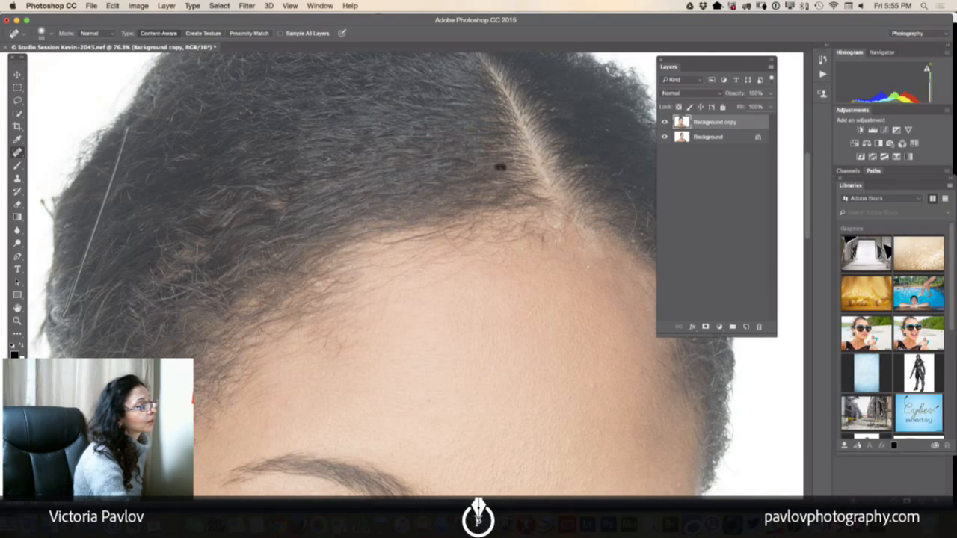
left_click(556, 236)
left_click(587, 261)
left_click(632, 239)
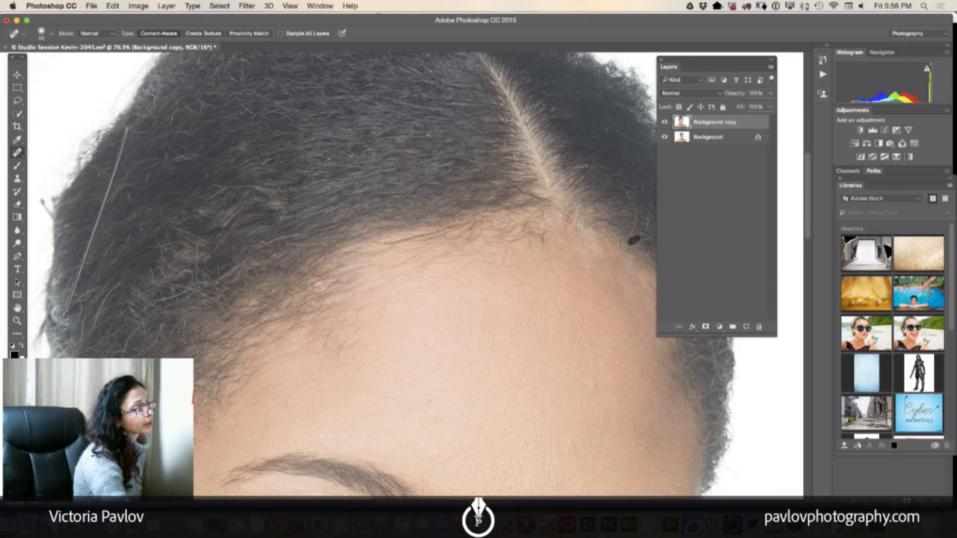
left_click_drag(627, 197, 629, 236)
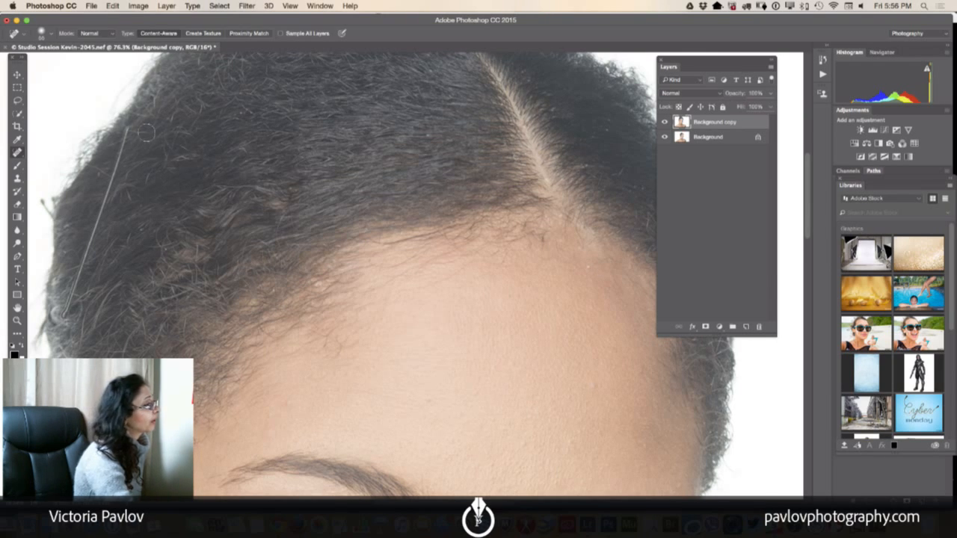
- Remove the long light stray strand at the side of the hair with the Spot Healing Brush and Patch tool, leaving nothing selected
mouse_move(114, 154)
left_mouse_down()
mouse_move(123, 143)
mouse_move(101, 200)
mouse_move(108, 225)
mouse_move(97, 206)
mouse_move(94, 232)
left_mouse_up()
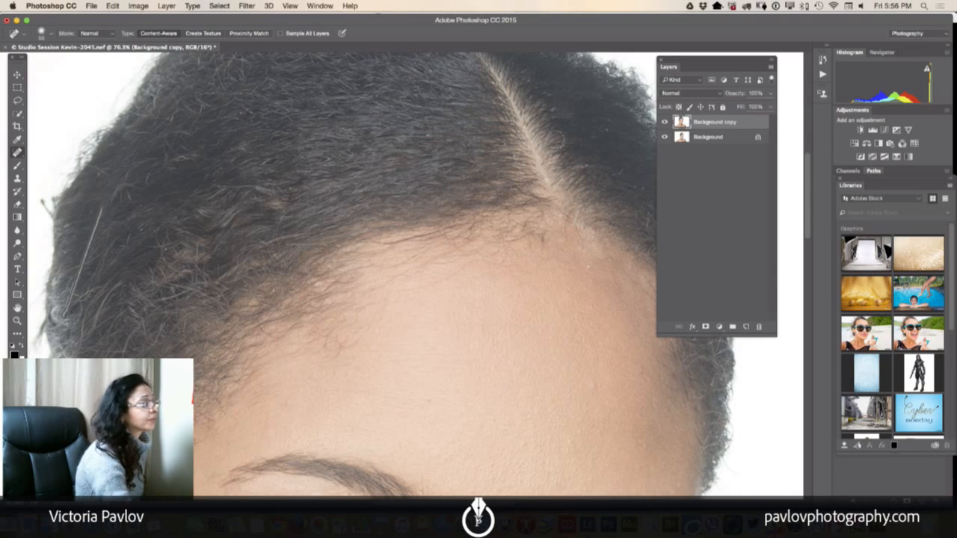
left_click(17, 152)
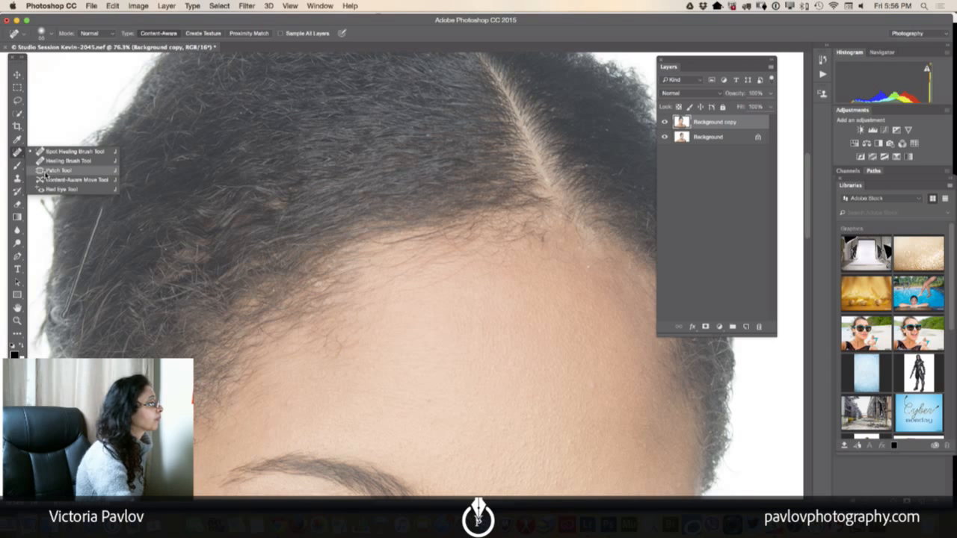
left_click(45, 171)
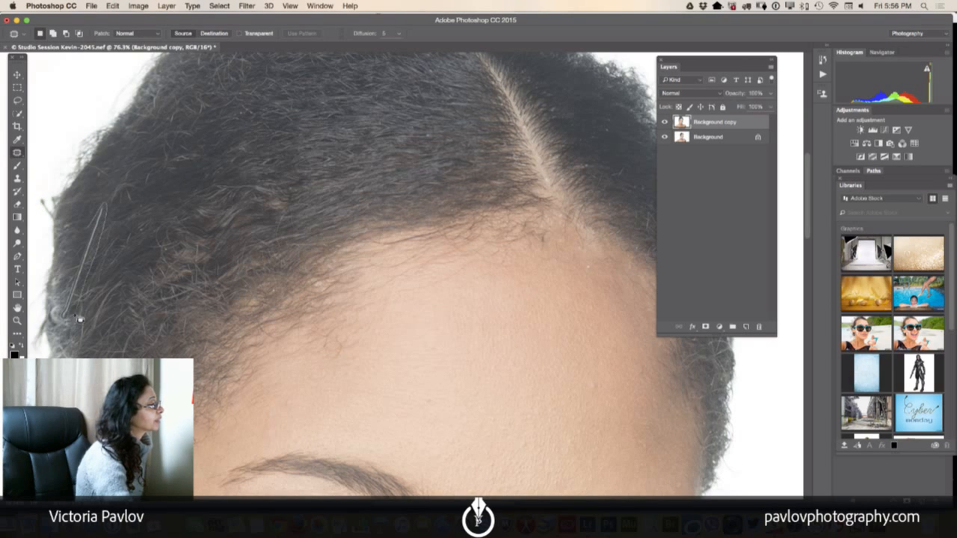
mouse_move(68, 287)
left_mouse_down()
mouse_move(89, 247)
mouse_move(137, 259)
left_mouse_up()
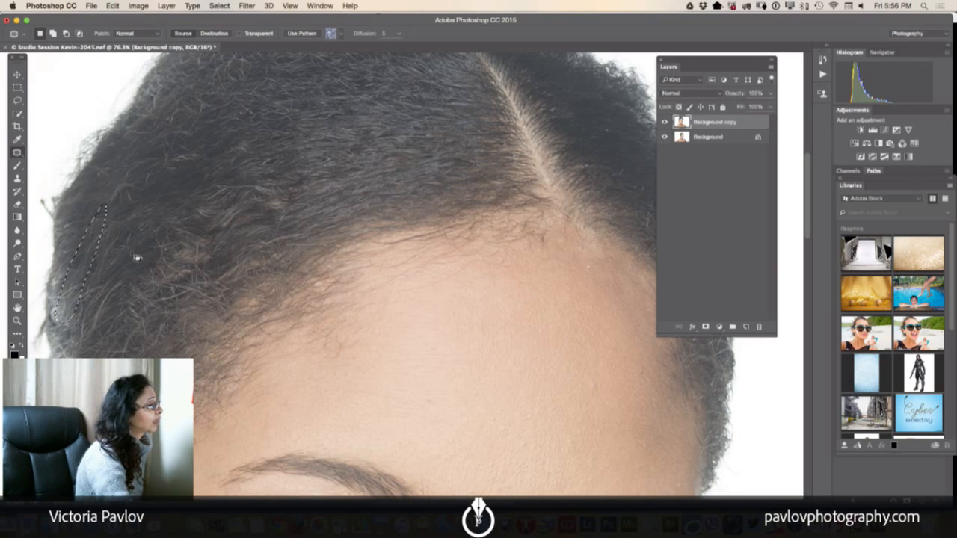
key("super+d")
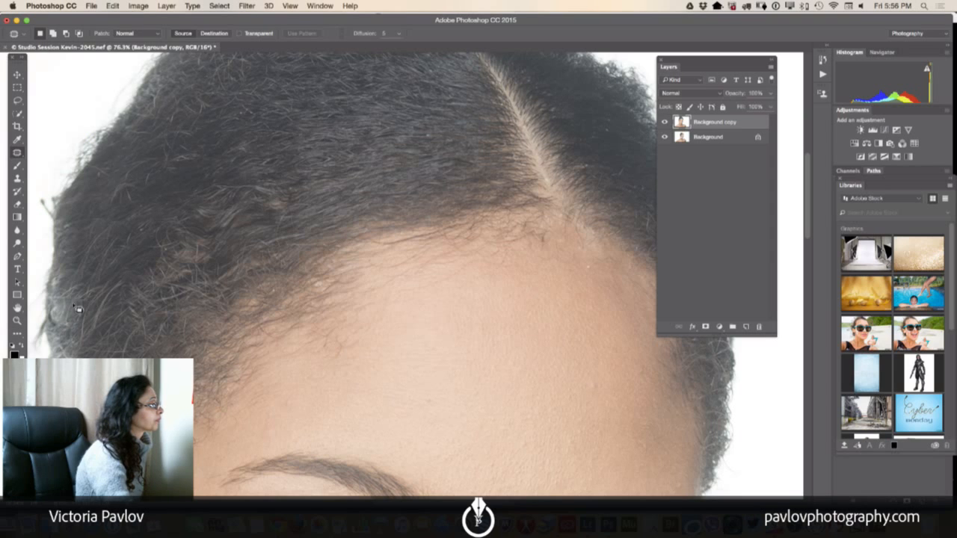
- Try to patch the light stray hairs near the lower outer edge of the hair with the Patch tool
mouse_move(74, 305)
left_mouse_down()
mouse_move(68, 328)
mouse_move(81, 292)
left_mouse_up()
key("super+d")
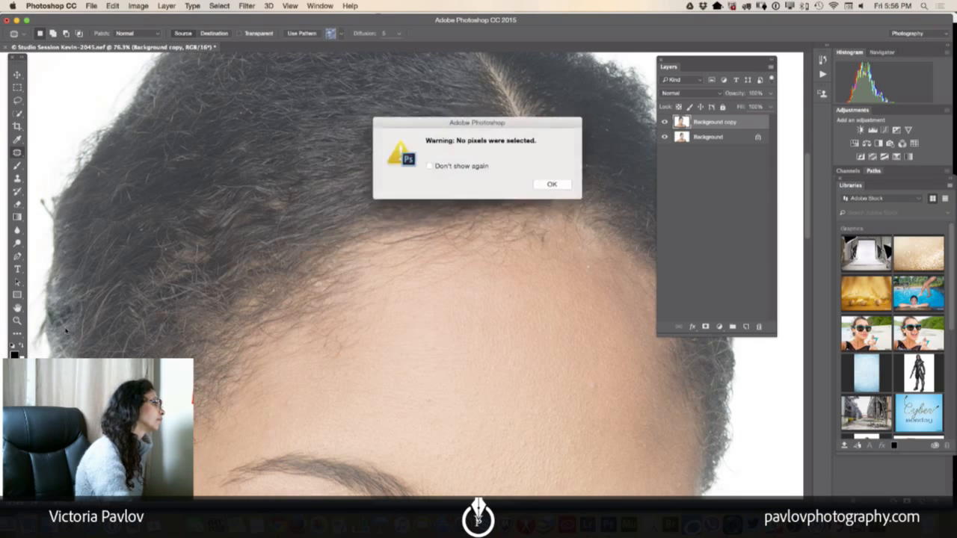
left_click(550, 186)
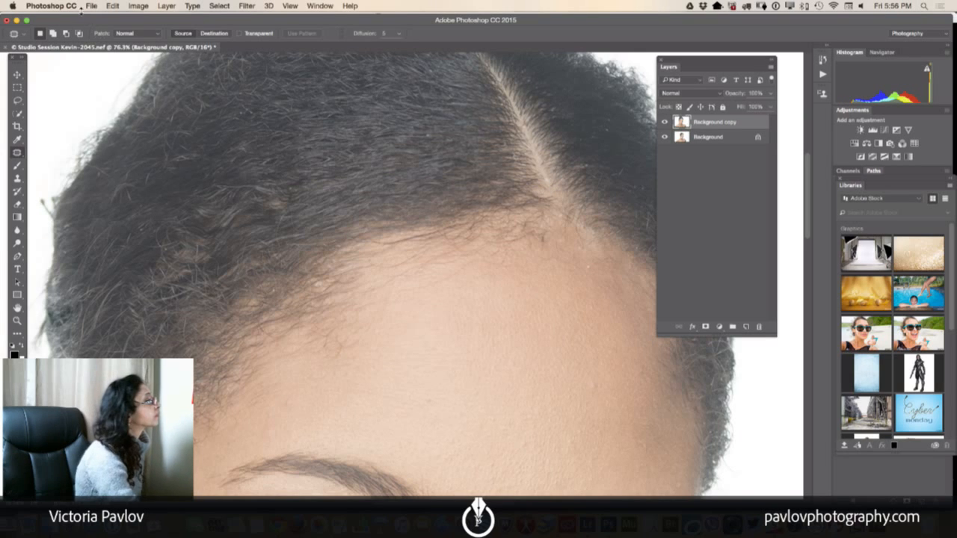
- Step back twice in the edit history to undo the last patch and its selection
left_click(112, 6)
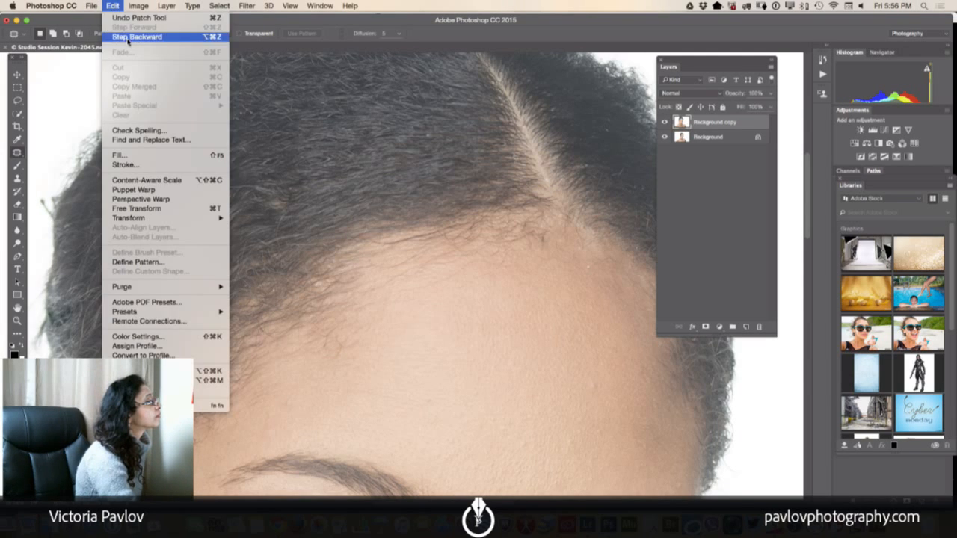
left_click(127, 35)
left_click(109, 6)
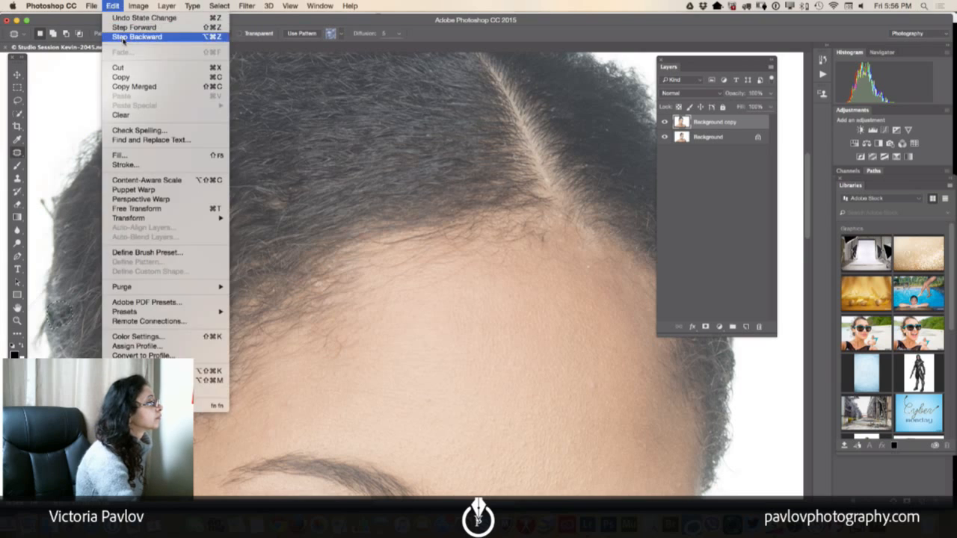
left_click(125, 36)
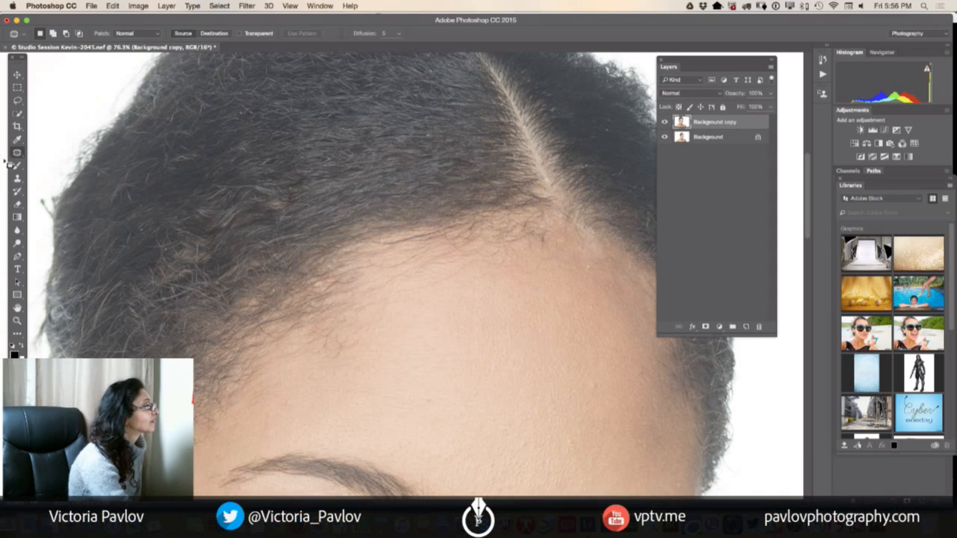
- Remove the stray hairs along the outer edge of the hair and a bright speck on the upper forehead with the Spot Healing Brush
left_click_drag(19, 152, 59, 154)
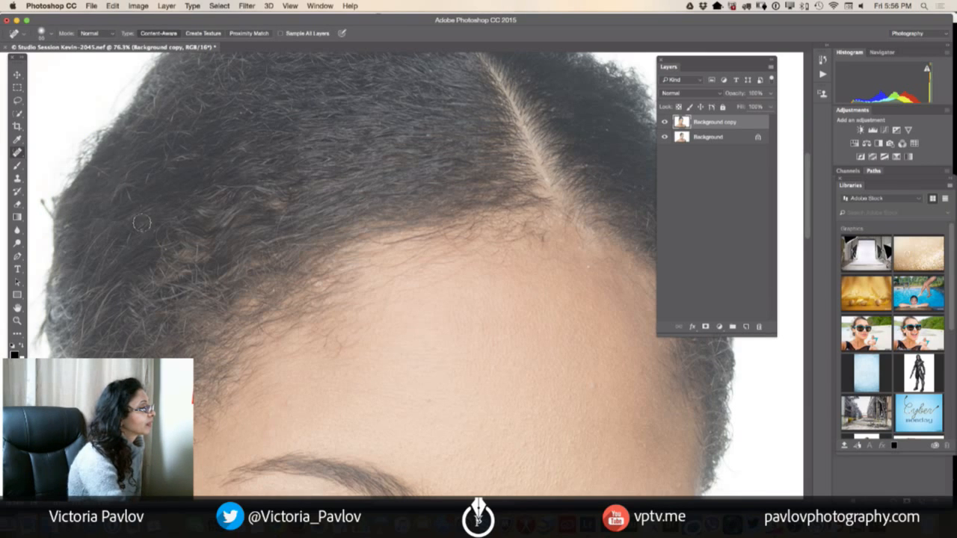
left_click_drag(170, 240, 164, 249)
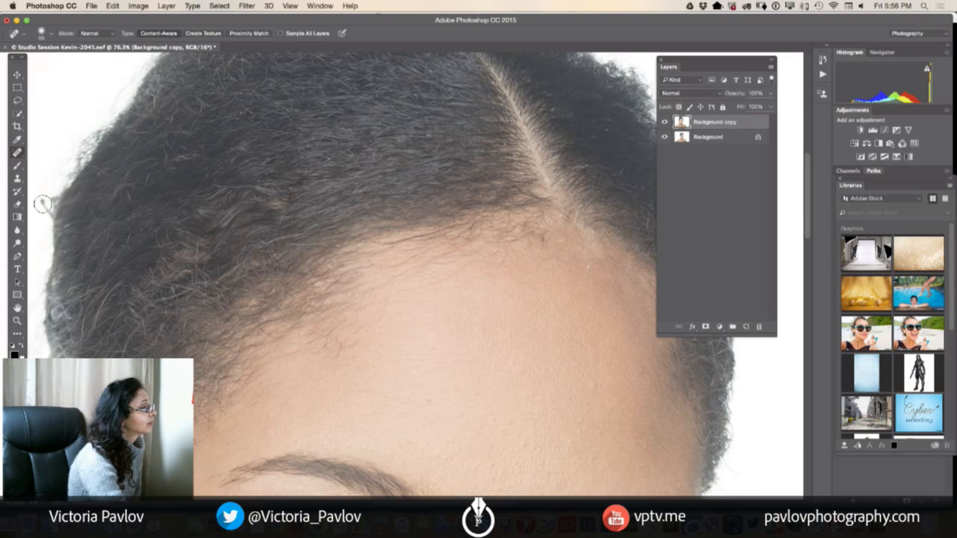
left_click_drag(42, 201, 48, 215)
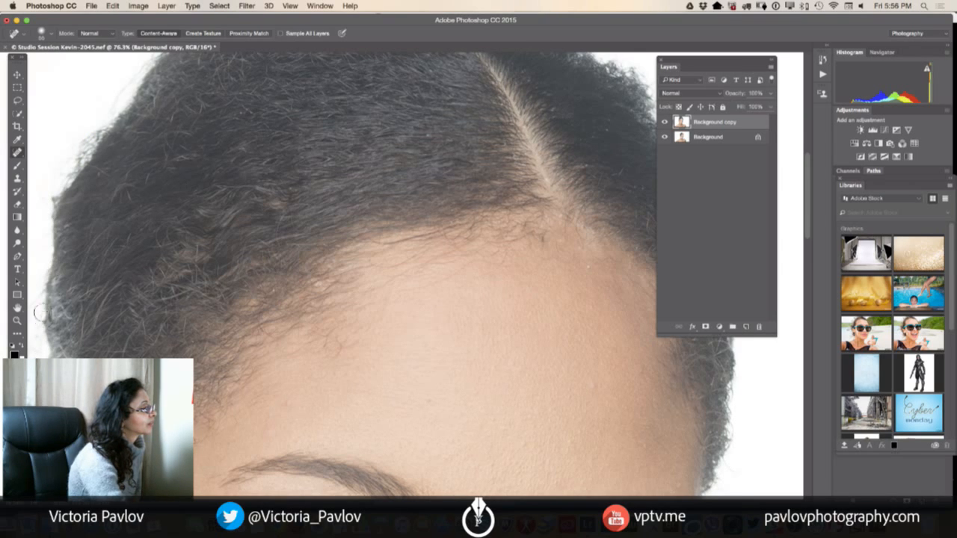
mouse_move(41, 313)
left_mouse_down()
mouse_move(40, 290)
mouse_move(36, 348)
left_mouse_up()
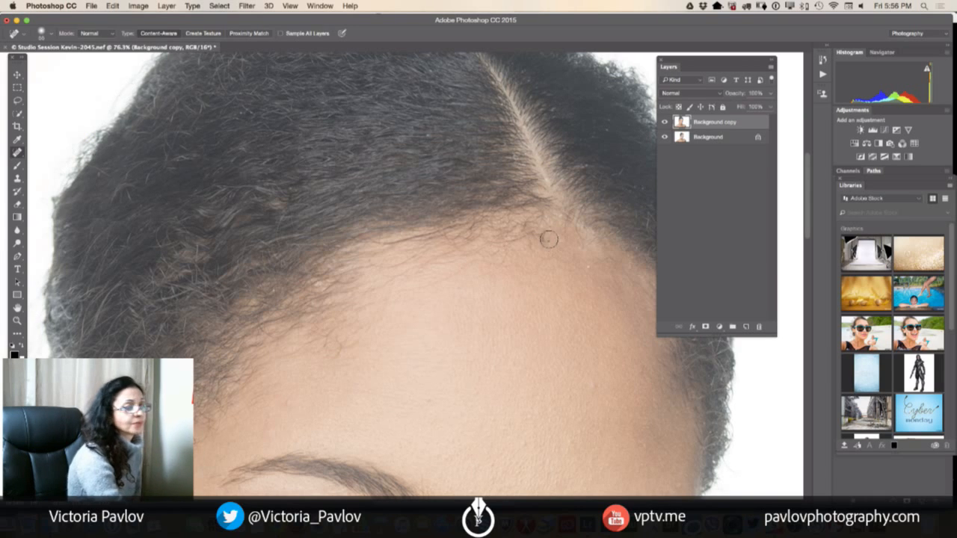
mouse_move(586, 278)
left_mouse_down()
mouse_move(587, 269)
mouse_move(580, 278)
left_mouse_up()
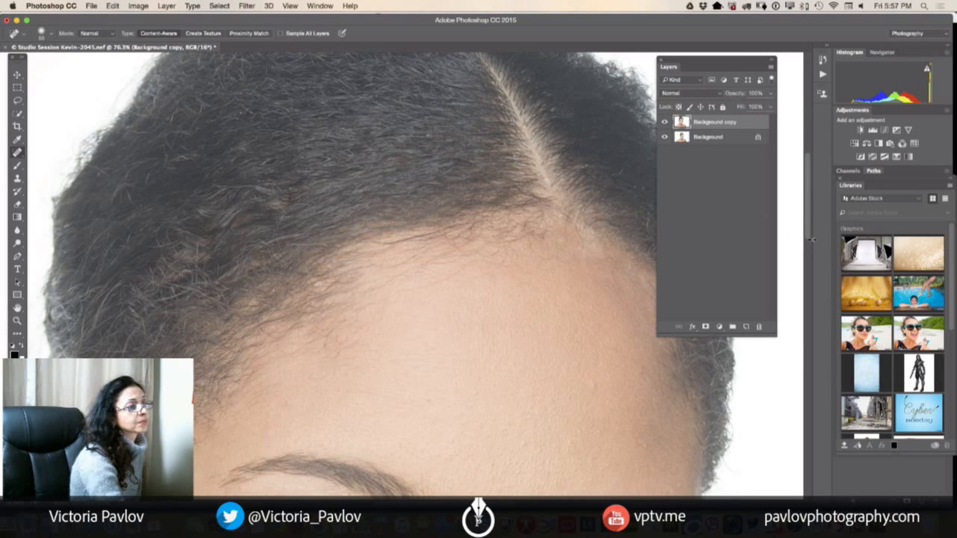
- Heal the flyaway hairs along the upper outer contour of the hair against the white background
left_click_drag(810, 228, 809, 200)
left_click_drag(256, 152, 244, 171)
left_click_drag(133, 210, 111, 241)
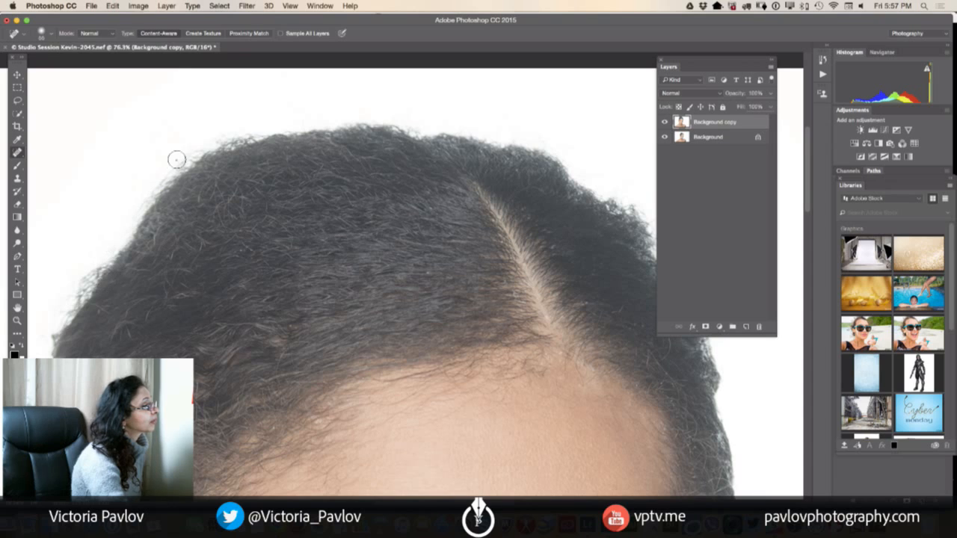
mouse_move(187, 152)
left_mouse_down()
mouse_move(70, 300)
mouse_move(65, 291)
mouse_move(51, 341)
mouse_move(56, 318)
mouse_move(49, 329)
left_mouse_up()
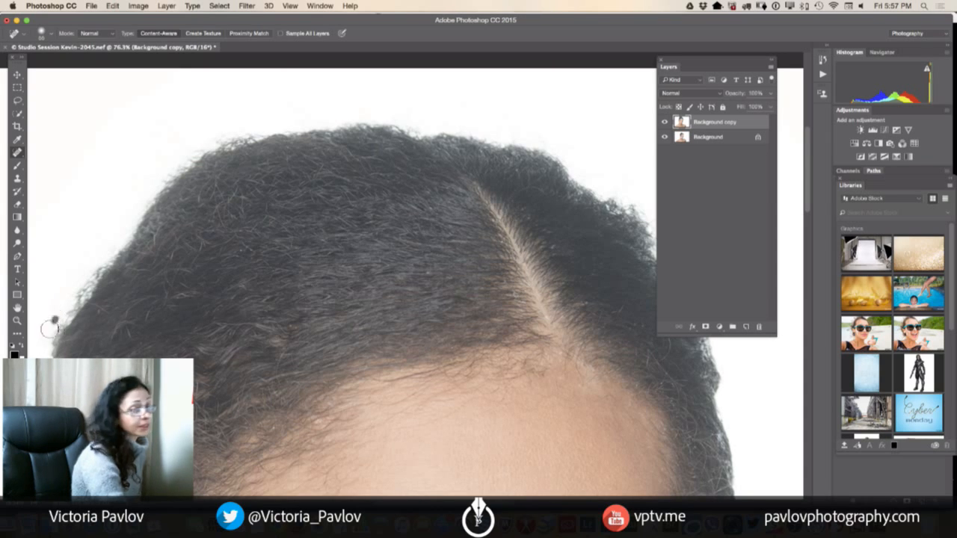
- Patch the fine line on the cheek below the eye nearer the visible ear with the Patch tool, leaving nothing selected
left_click(17, 320)
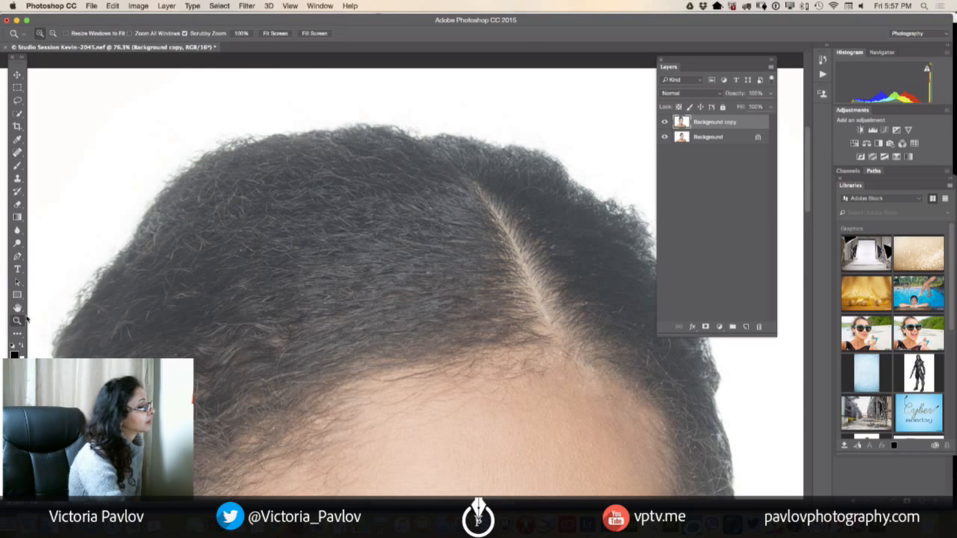
mouse_move(303, 344)
left_mouse_down()
mouse_move(296, 318)
mouse_move(320, 354)
left_mouse_up()
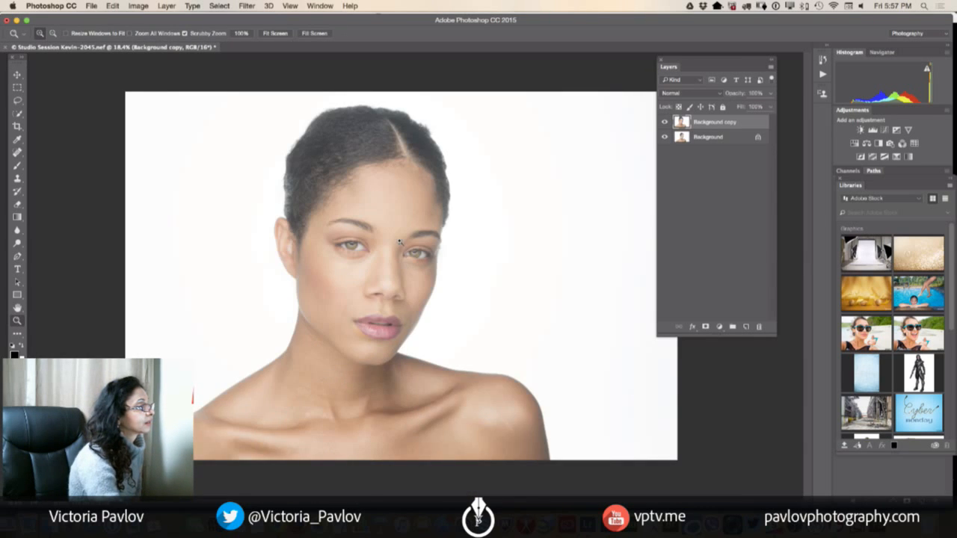
left_click_drag(400, 242, 378, 264)
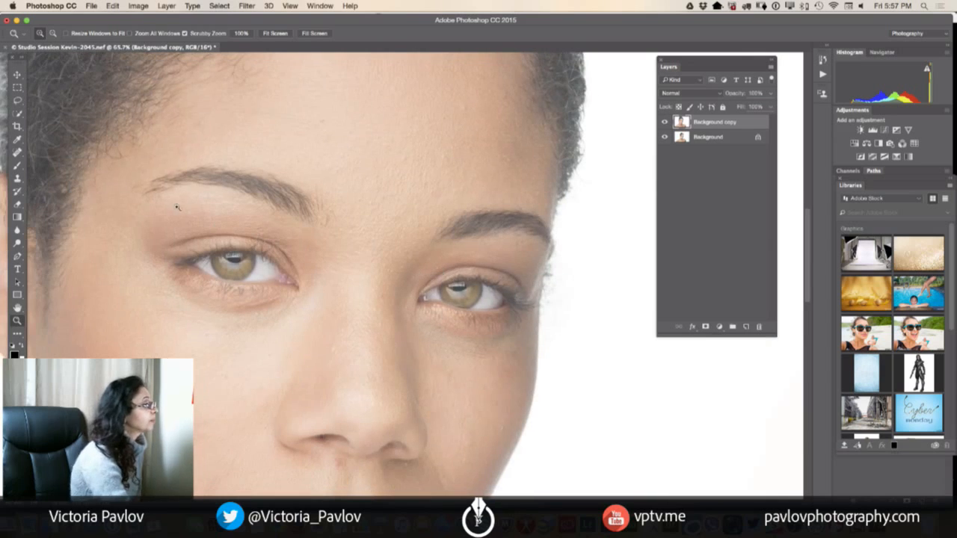
left_click(18, 151)
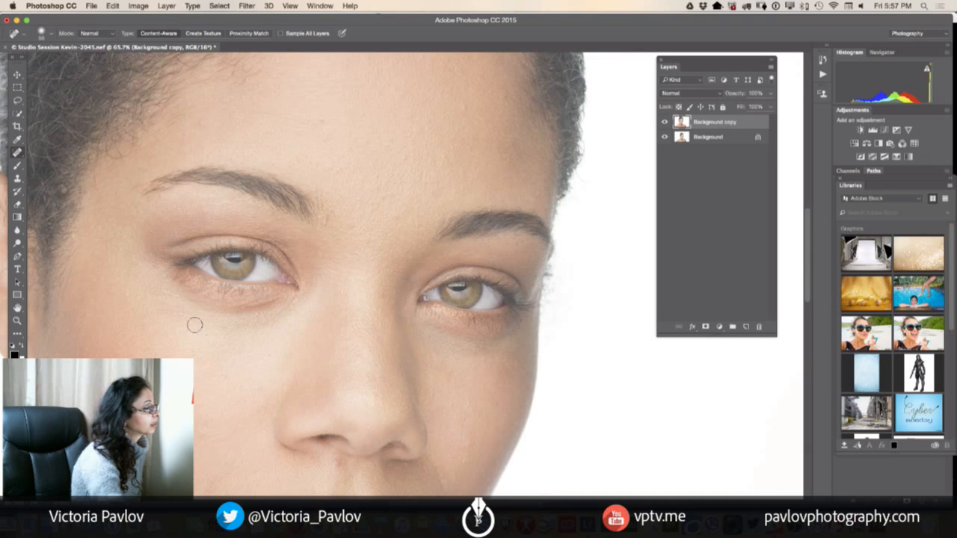
left_click_drag(17, 151, 47, 175)
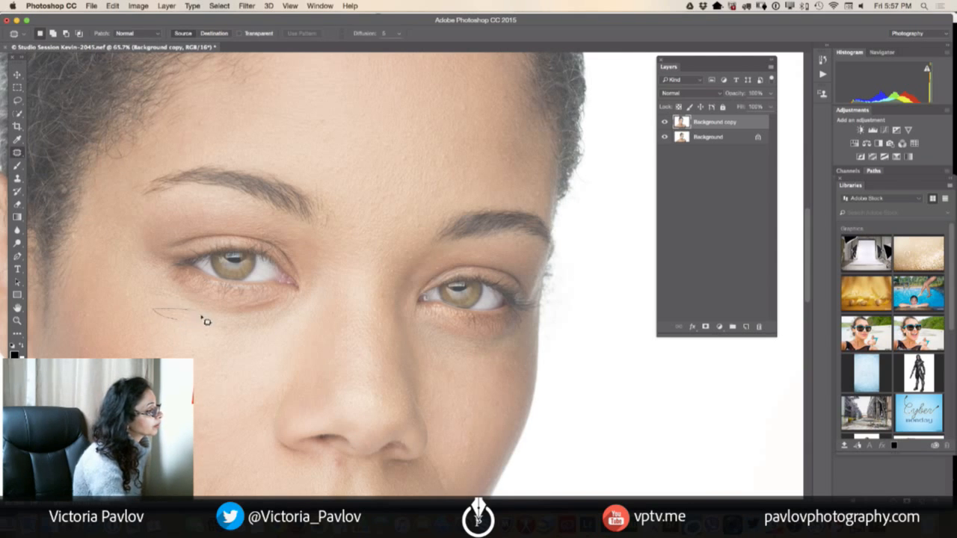
mouse_move(202, 318)
left_mouse_down()
mouse_move(192, 319)
mouse_move(199, 336)
left_mouse_up()
key("super+d")
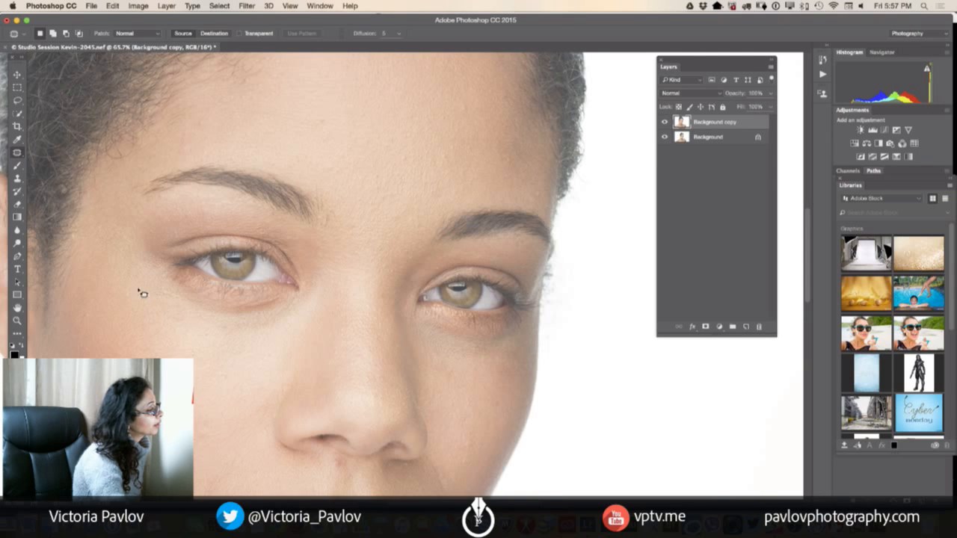
- Patch the fine lines near the outer corner of the same eye and the skin below the other eye, clearing each selection
left_click_drag(174, 299, 166, 297)
mouse_move(156, 293)
left_mouse_down()
mouse_move(162, 310)
mouse_move(182, 311)
left_mouse_up()
key("super+d")
key("super+d")
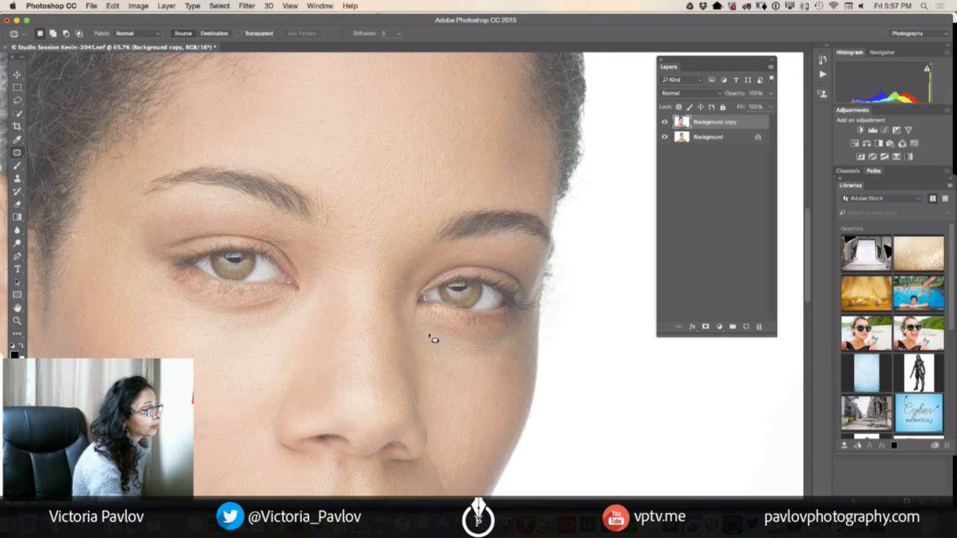
left_click_drag(489, 357, 489, 368)
key("super+d")
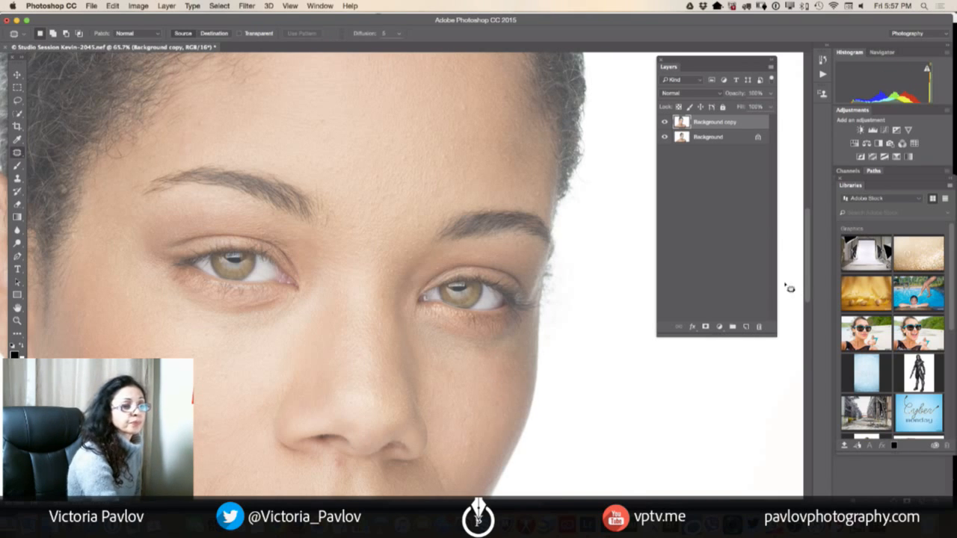
- Duplicate the Background copy layer and patch the smile lines on both sides of the mouth on the duplicate
left_click_drag(714, 121, 744, 328)
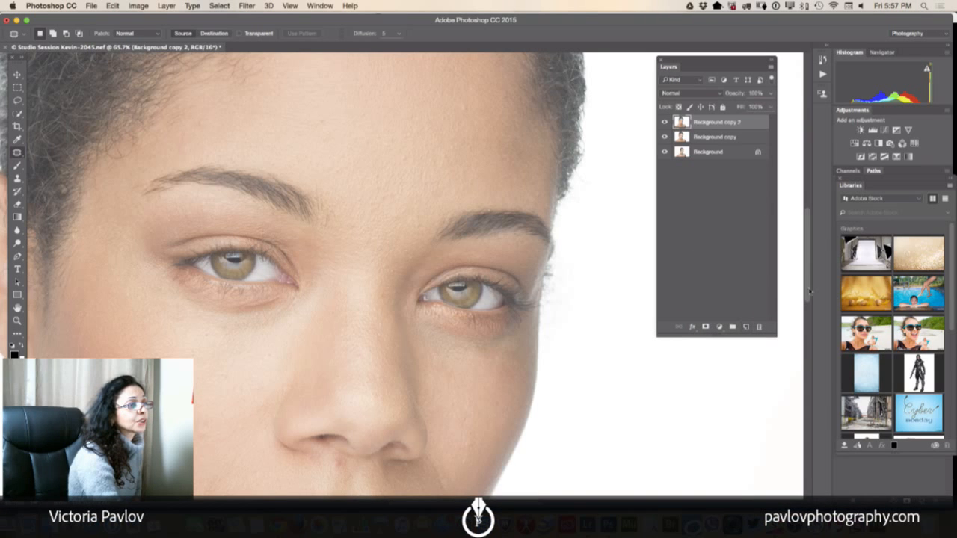
left_click_drag(808, 276, 808, 331)
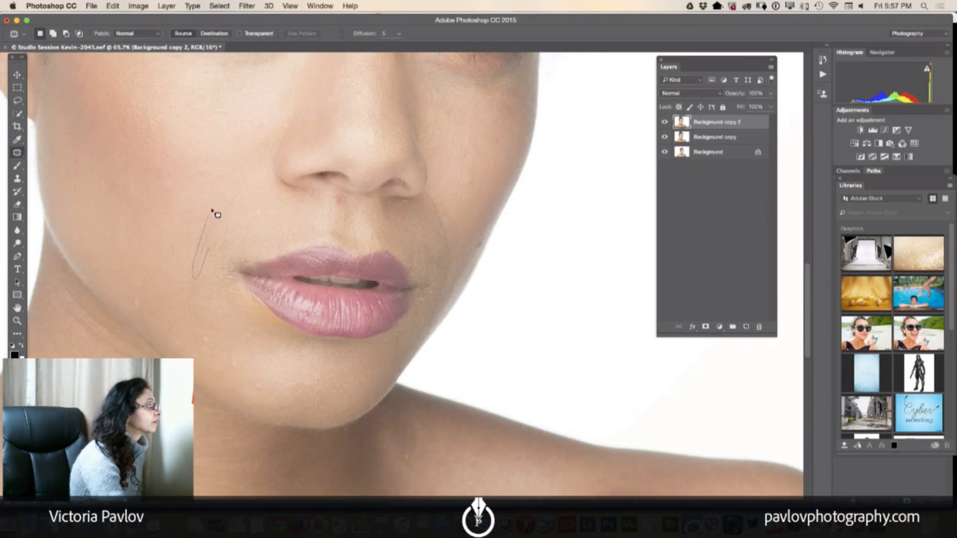
mouse_move(212, 211)
left_mouse_down()
mouse_move(216, 220)
mouse_move(201, 208)
left_mouse_up()
key("super+d")
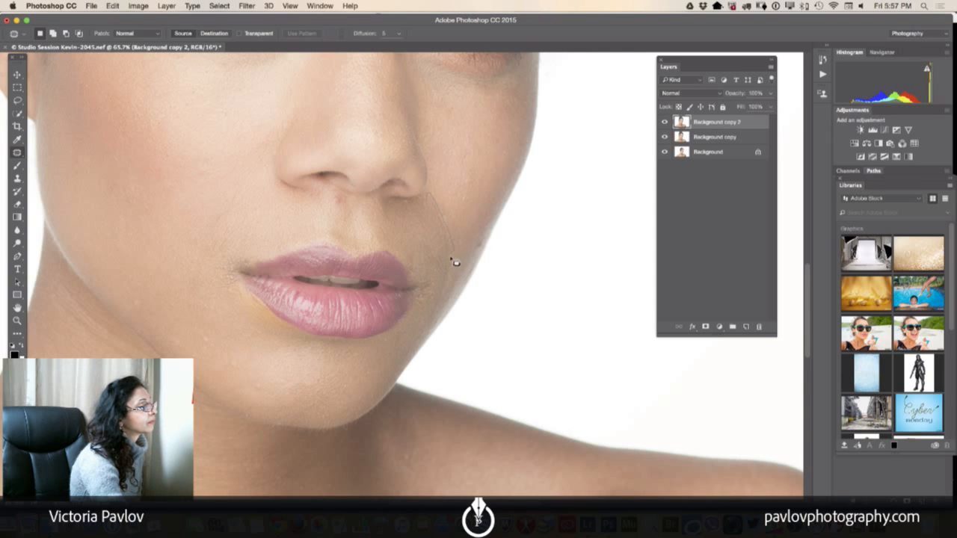
left_click_drag(451, 259, 449, 247)
left_click(466, 234)
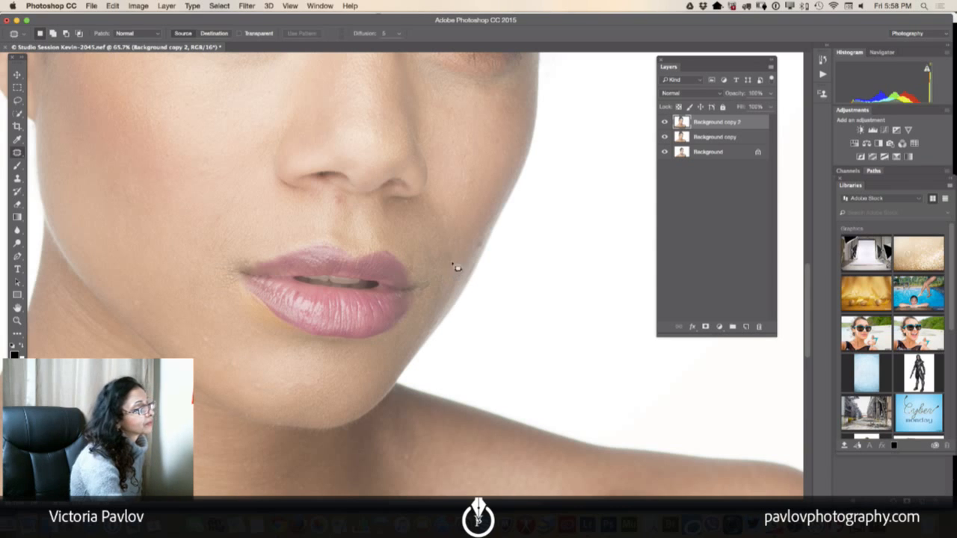
- Patch the marks between nose and upper lip, along the jaw and on the chin, and clear the selection
left_click_drag(340, 212, 341, 196)
left_click_drag(337, 200, 336, 231)
key("super+d")
left_click_drag(138, 312, 136, 311)
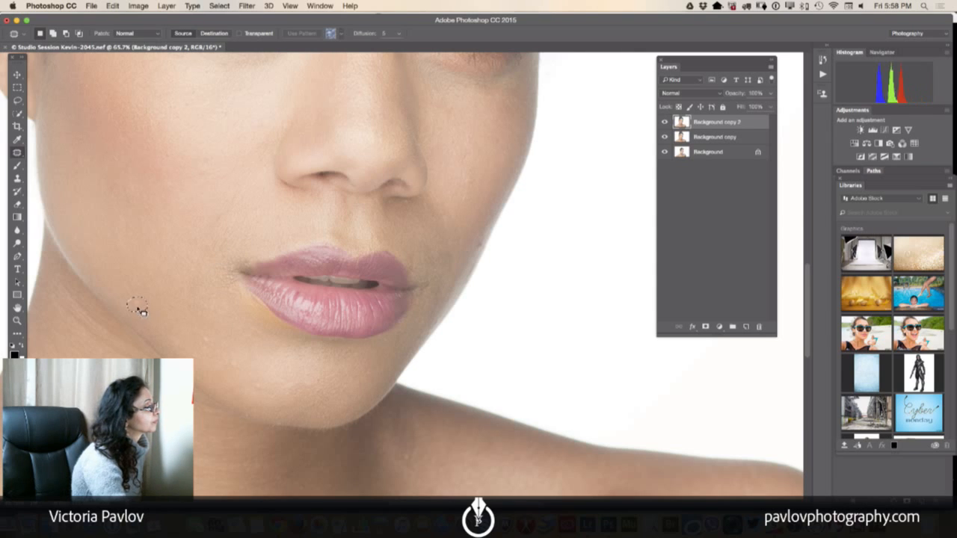
mouse_move(220, 344)
left_mouse_down()
mouse_move(229, 372)
mouse_move(259, 388)
left_mouse_up()
left_click(219, 6)
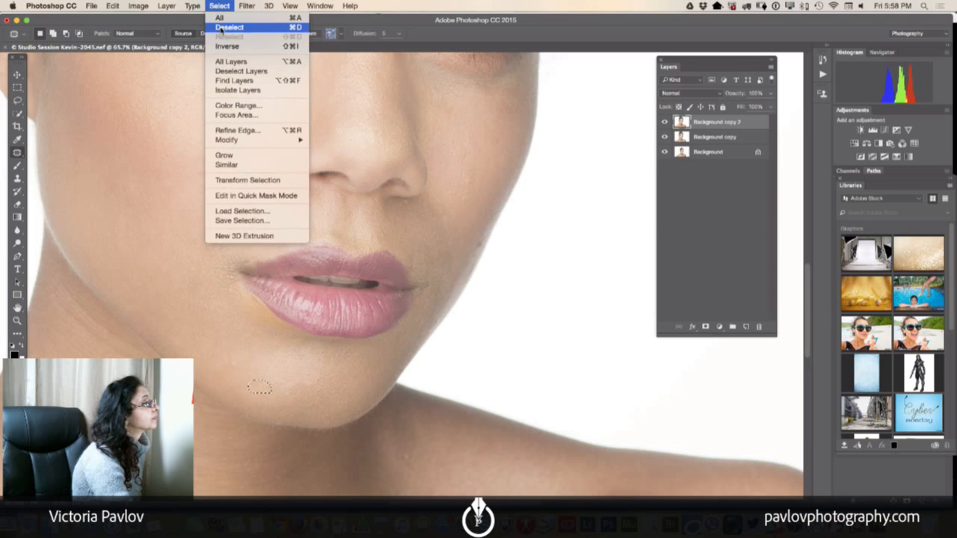
left_click(225, 26)
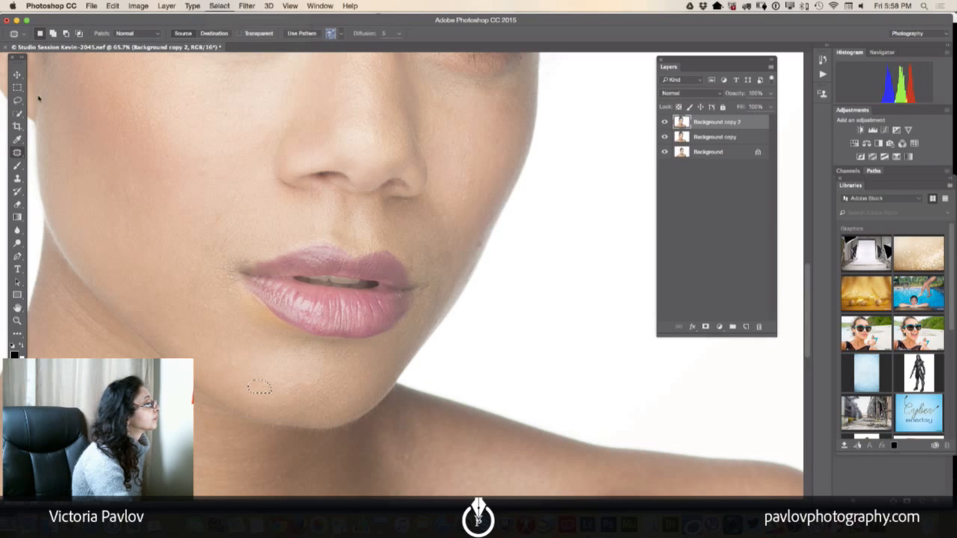
- Heal small blemishes around both mouth corners, beside the nose and on the cheeks with the Spot Healing Brush
right_click(18, 154)
left_click(45, 153)
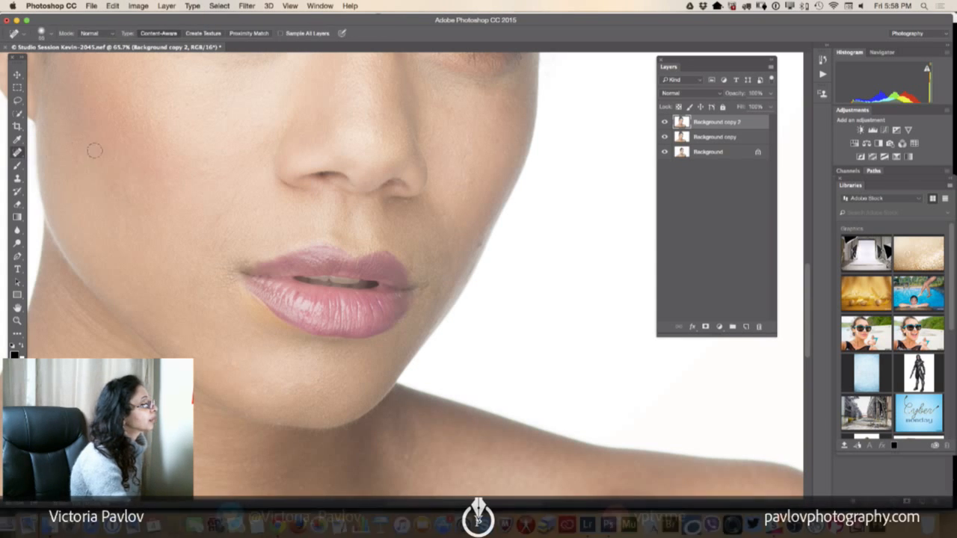
mouse_move(239, 196)
left_mouse_down()
mouse_move(212, 231)
mouse_move(217, 253)
left_mouse_up()
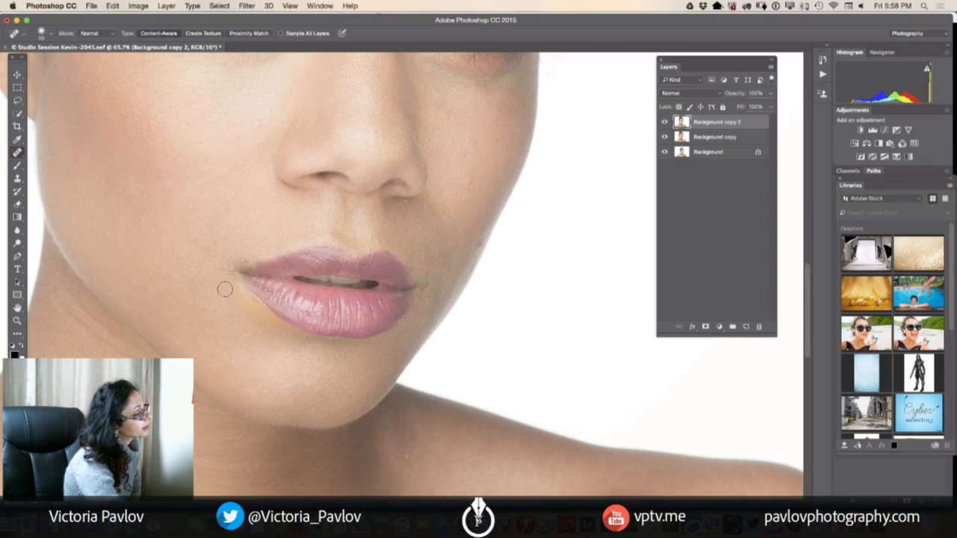
left_click(223, 271)
left_click_drag(226, 265, 212, 268)
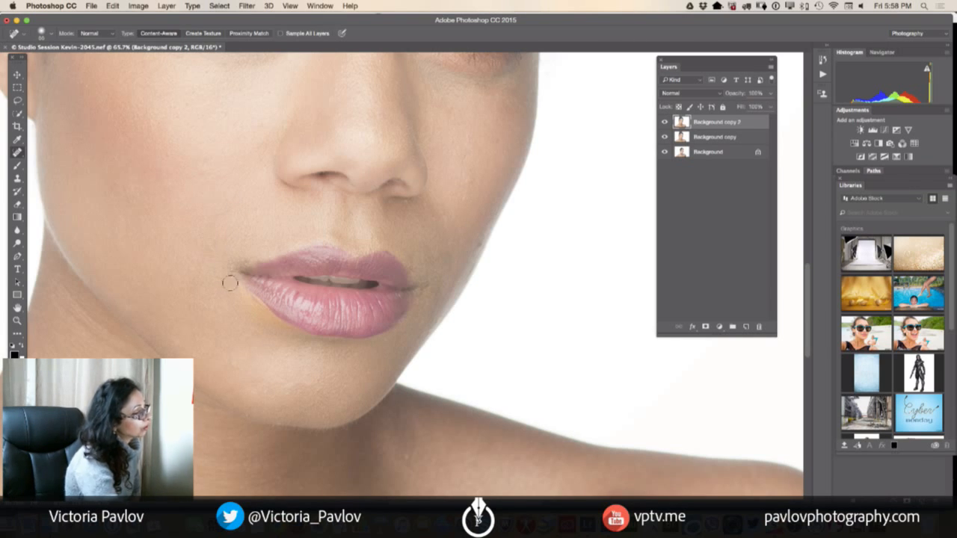
left_click(423, 289)
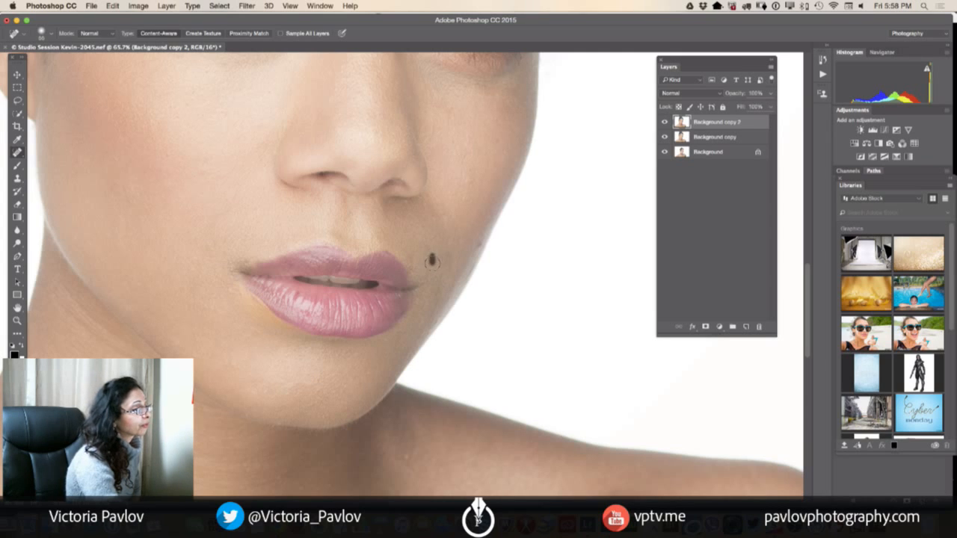
left_click_drag(431, 260, 432, 261)
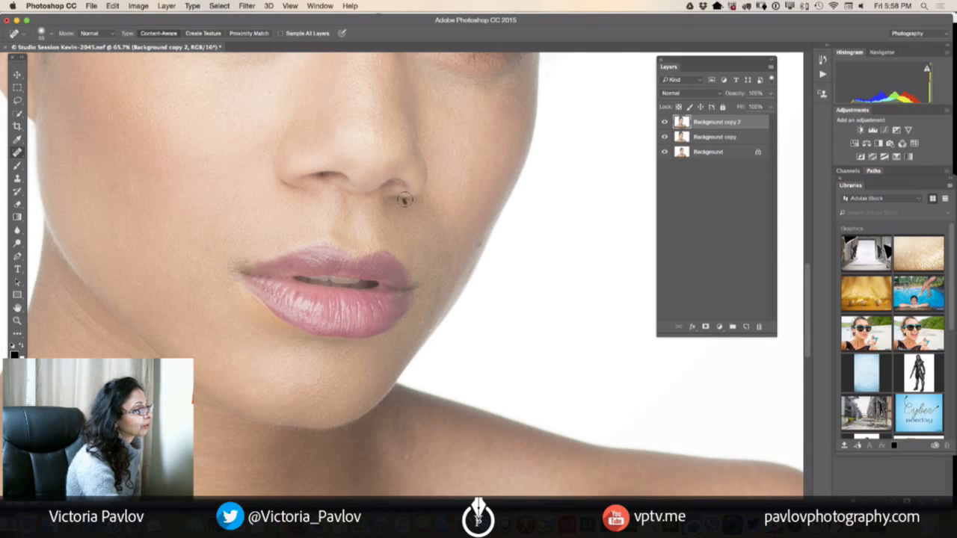
left_click_drag(472, 180, 466, 166)
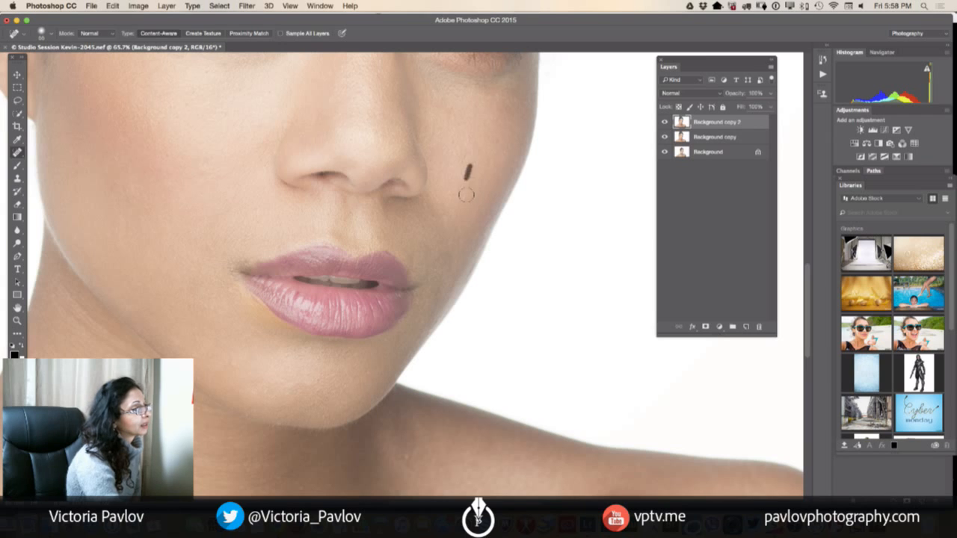
- Heal the fine lines and small blemishes in the skin beneath both eyes
scroll(809, 300, "up", 5)
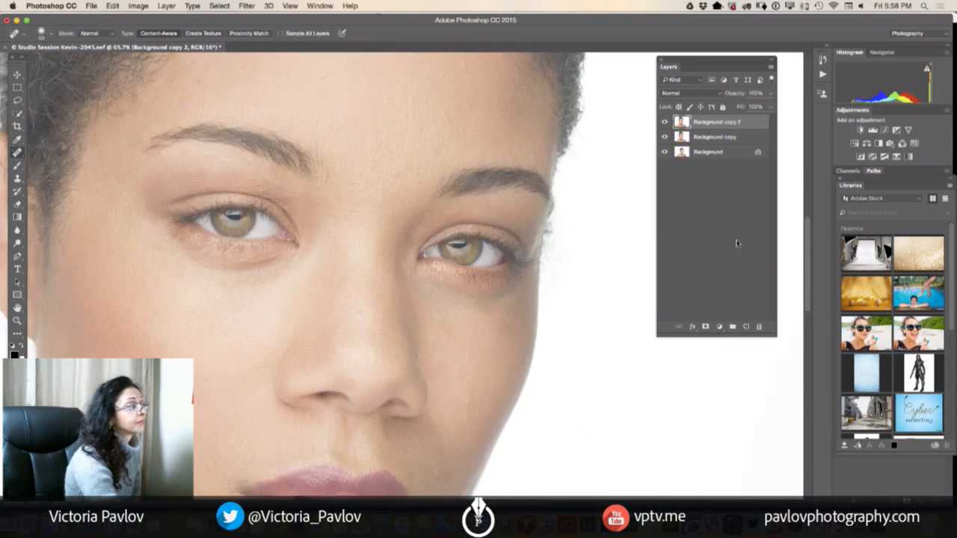
left_click_drag(501, 299, 478, 293)
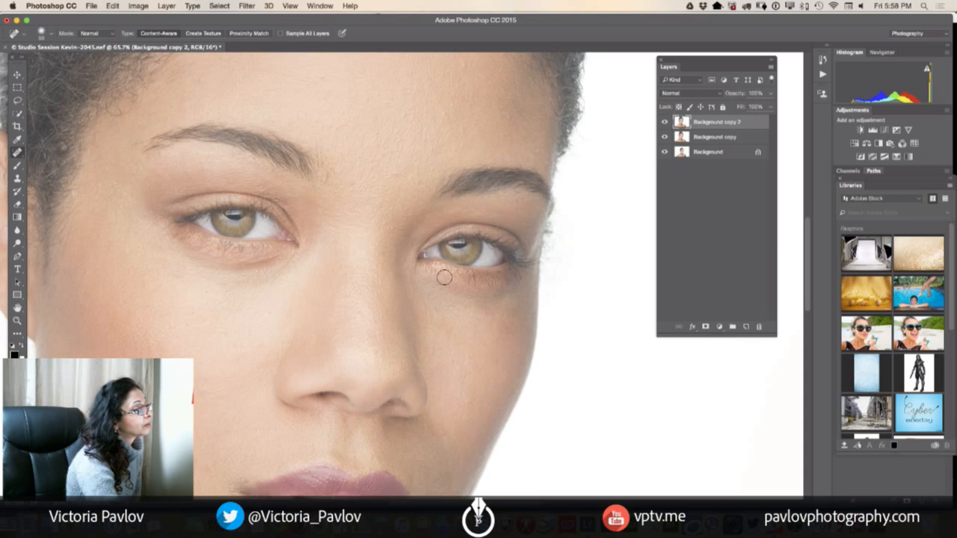
left_click_drag(444, 277, 455, 284)
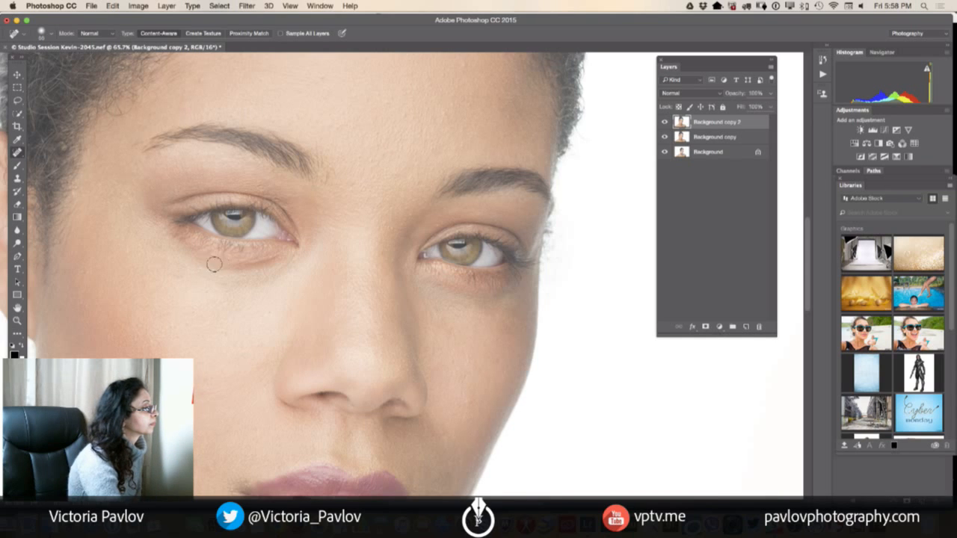
mouse_move(201, 256)
left_mouse_down()
mouse_move(224, 259)
mouse_move(233, 283)
left_mouse_up()
mouse_move(276, 255)
left_mouse_down()
mouse_move(251, 262)
mouse_move(257, 269)
left_mouse_up()
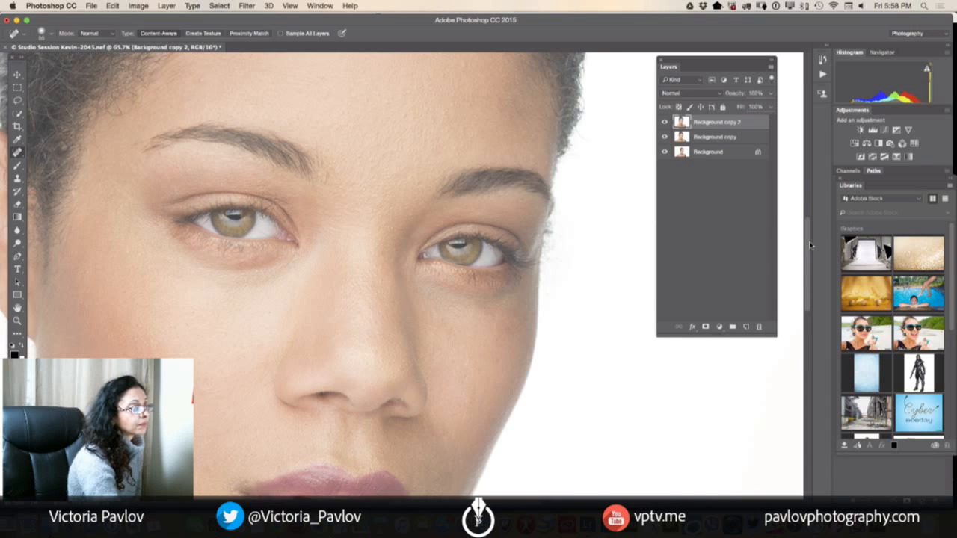
- Heal the small blemishes on the side of the neck and above the collarbone
left_click_drag(811, 247, 804, 336)
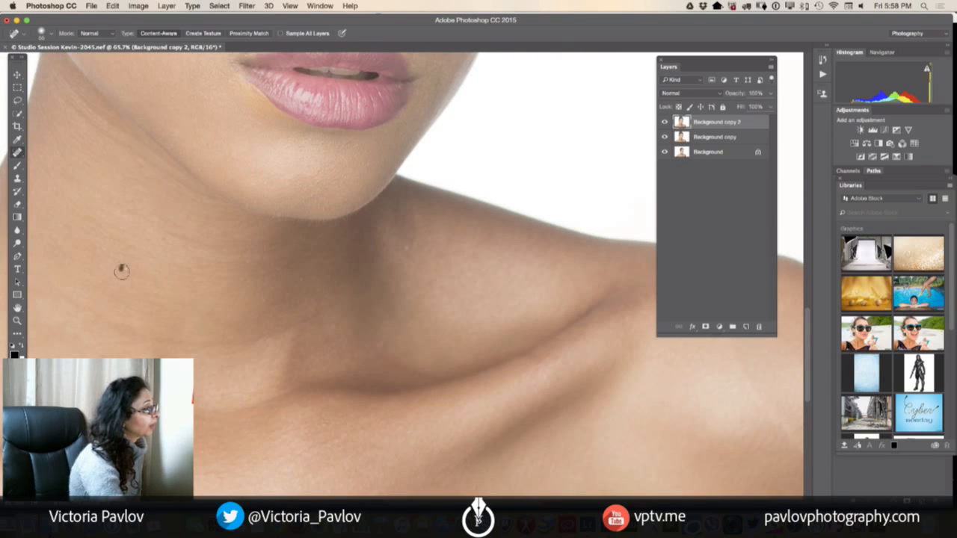
left_click(121, 271)
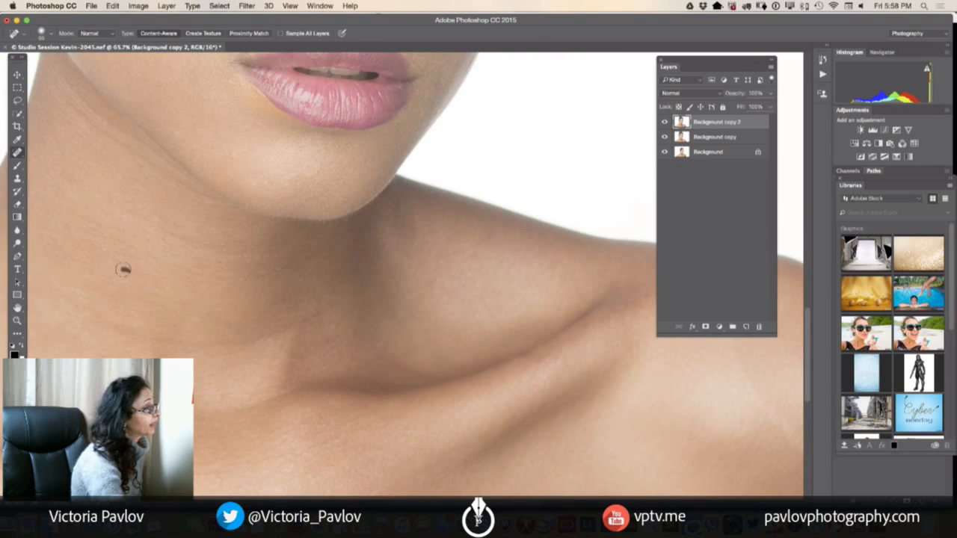
left_click(123, 269)
left_click(379, 345)
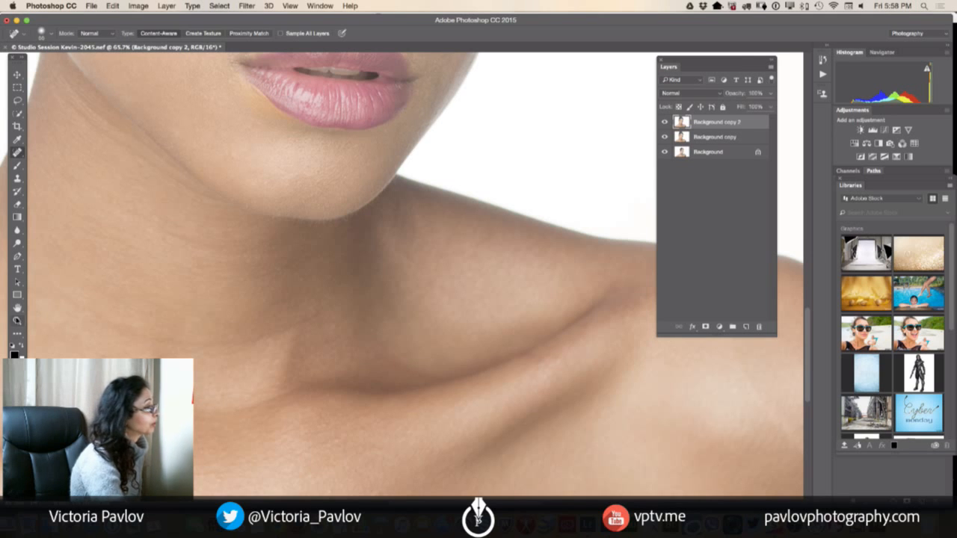
- Duplicate the retouched Background copy 2 layer
key("z")
left_click(364, 364, "alt")
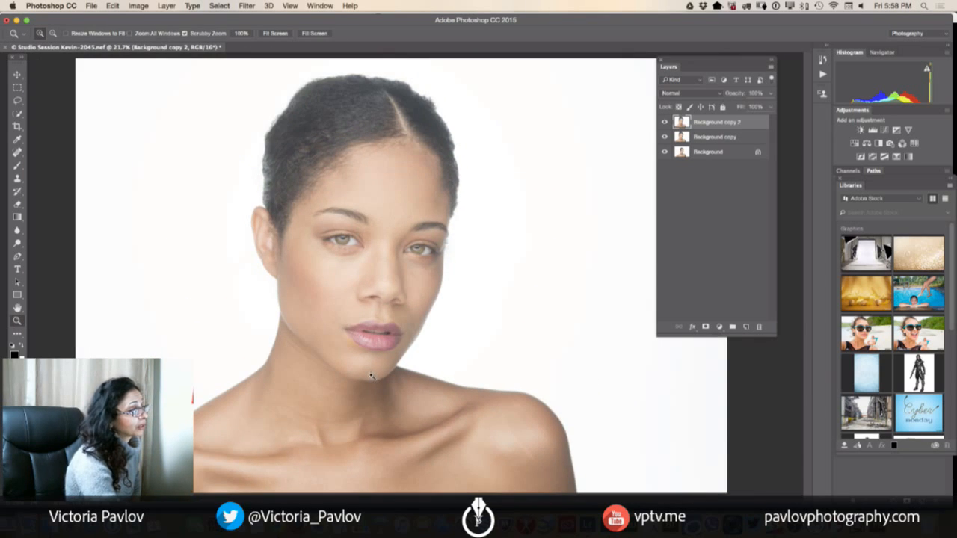
left_click(371, 375)
left_click_drag(389, 301, 372, 303)
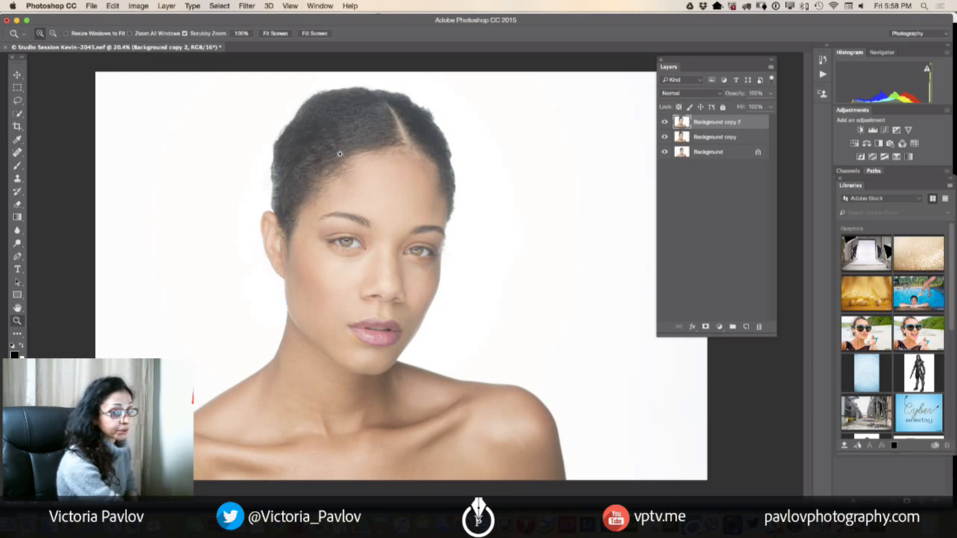
left_click_drag(314, 106, 317, 160)
left_click_drag(424, 266, 396, 275)
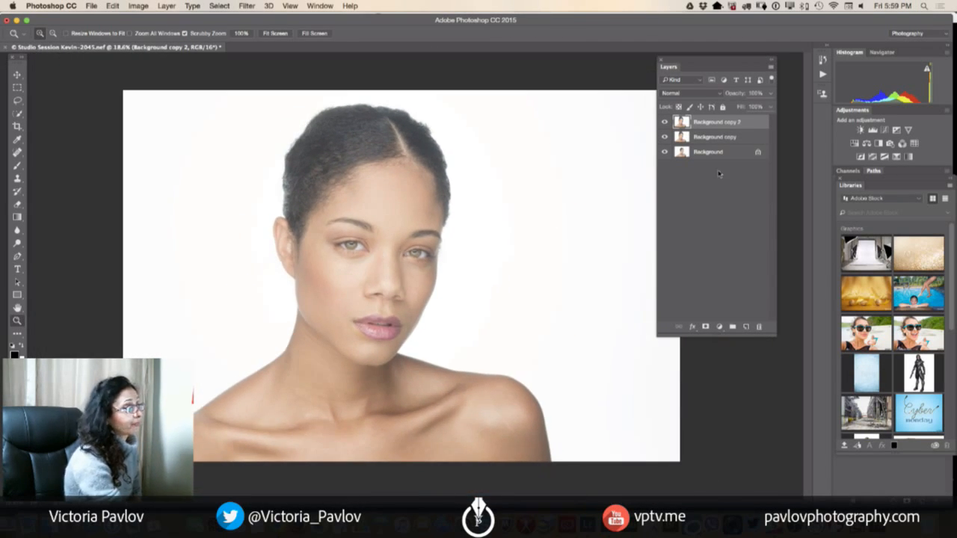
left_click_drag(747, 123, 745, 327)
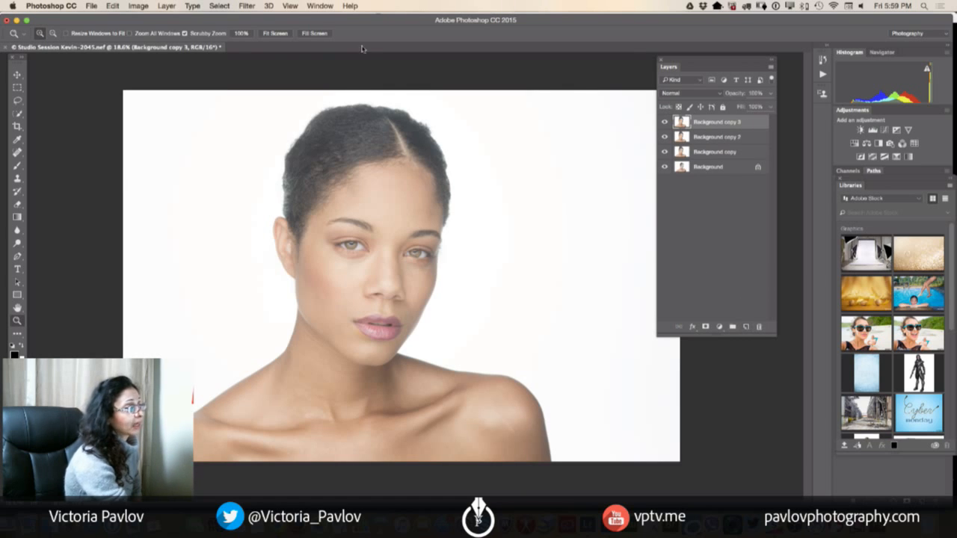
- Adjust the new layer with the Camera Raw Filter: Exposure -0.35, Contrast +7, Highlights 0, Shadows +6, Whites +30, Blacks +27, Clarity -3
left_click(247, 6)
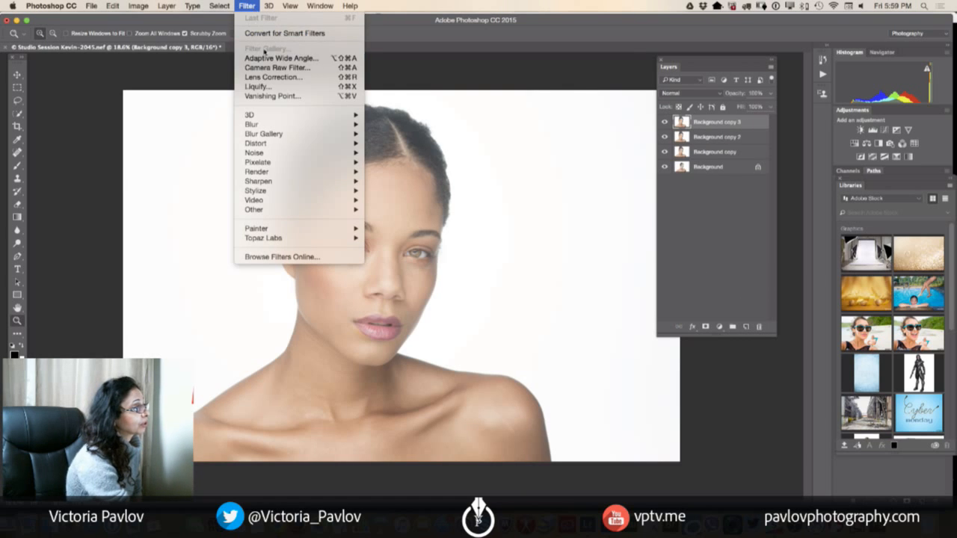
left_click(292, 70)
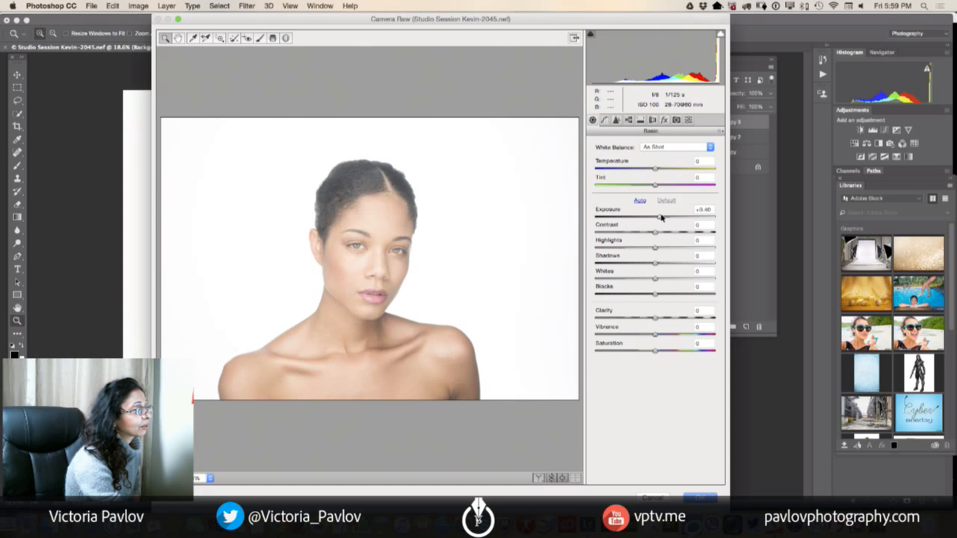
mouse_move(656, 217)
left_mouse_down()
mouse_move(647, 234)
mouse_move(659, 233)
left_mouse_up()
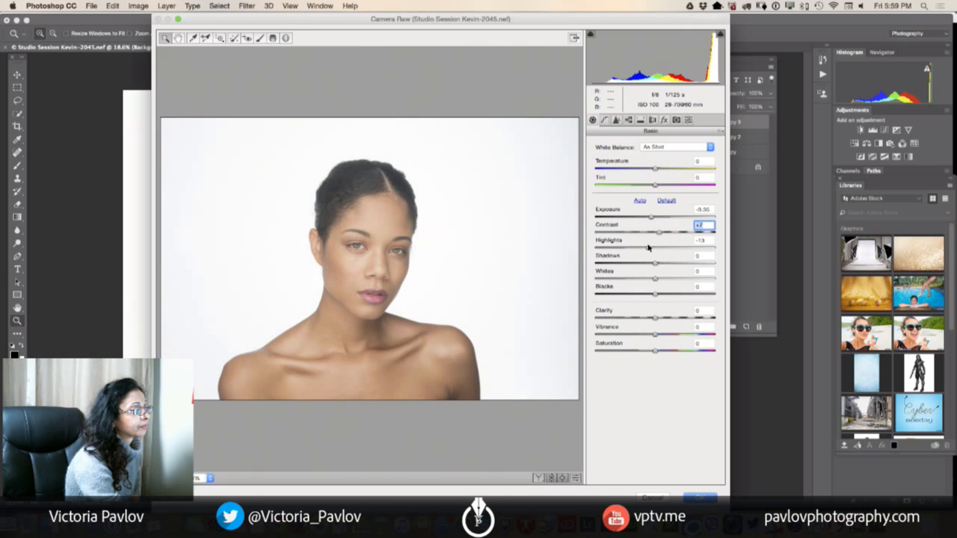
left_click(654, 248)
left_click_drag(654, 263, 653, 320)
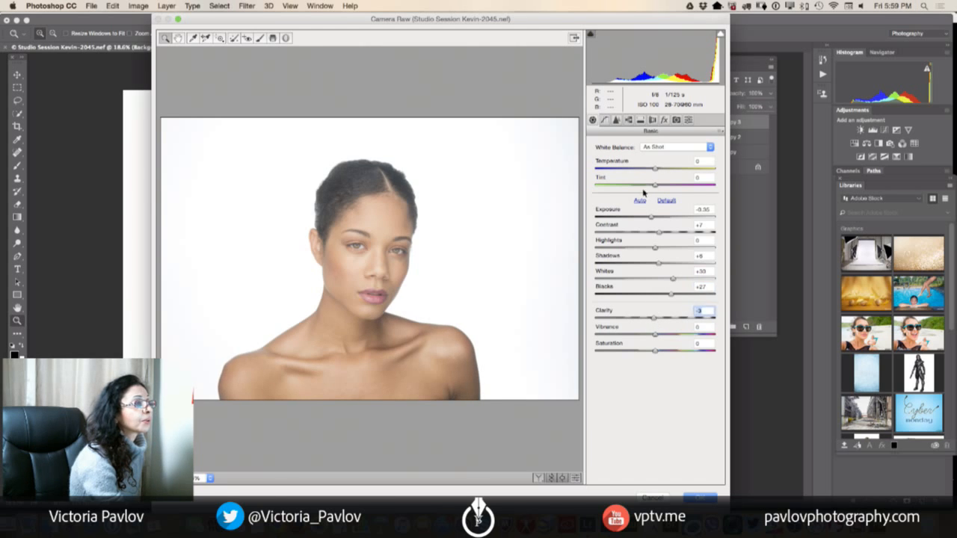
- Set the luminance noise reduction to 42 in the Camera Raw detail settings and apply the filter
left_click(616, 121)
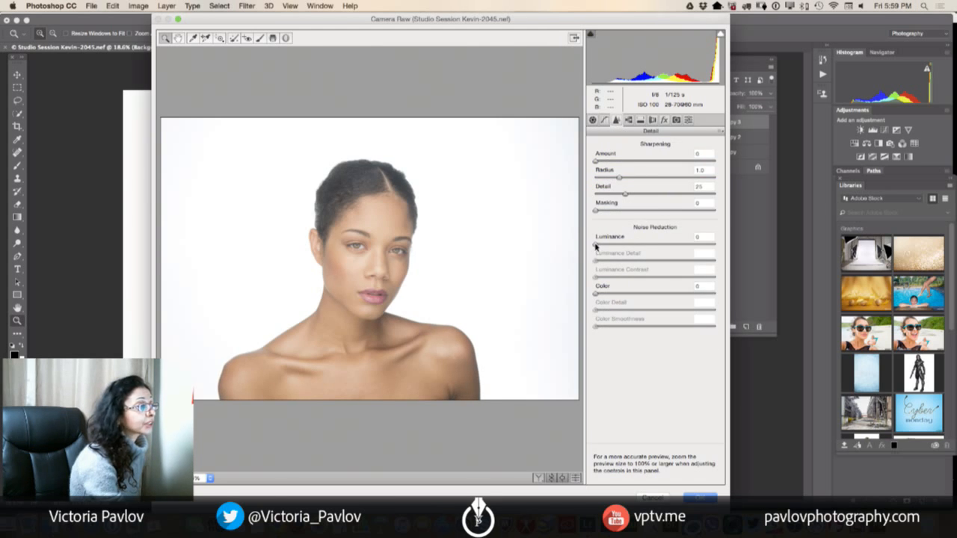
left_click_drag(638, 252, 641, 245)
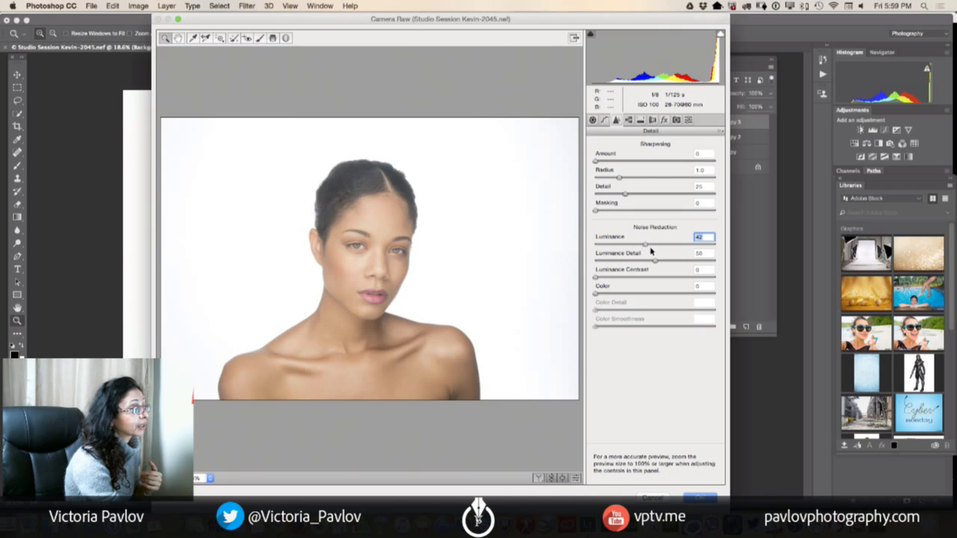
left_click(699, 498)
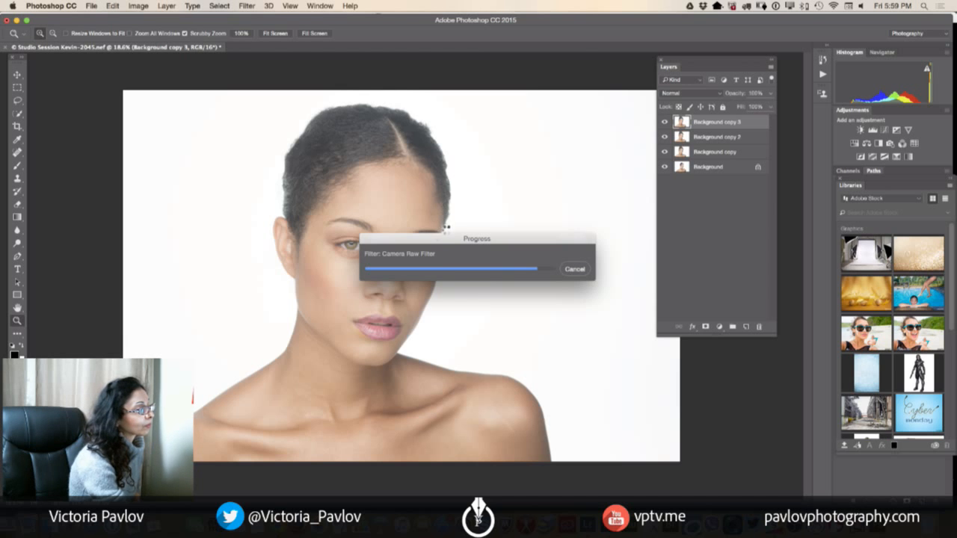
- Heal the remaining small marks beside the mouth corner, above the upper lip and on the lower lip with the Spot Healing Brush
left_click_drag(413, 257, 408, 376)
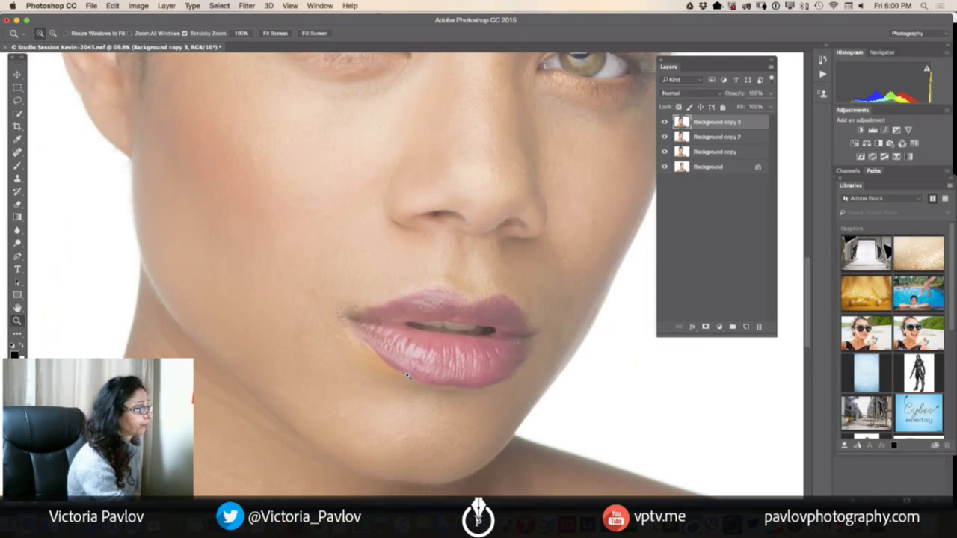
left_click(18, 152)
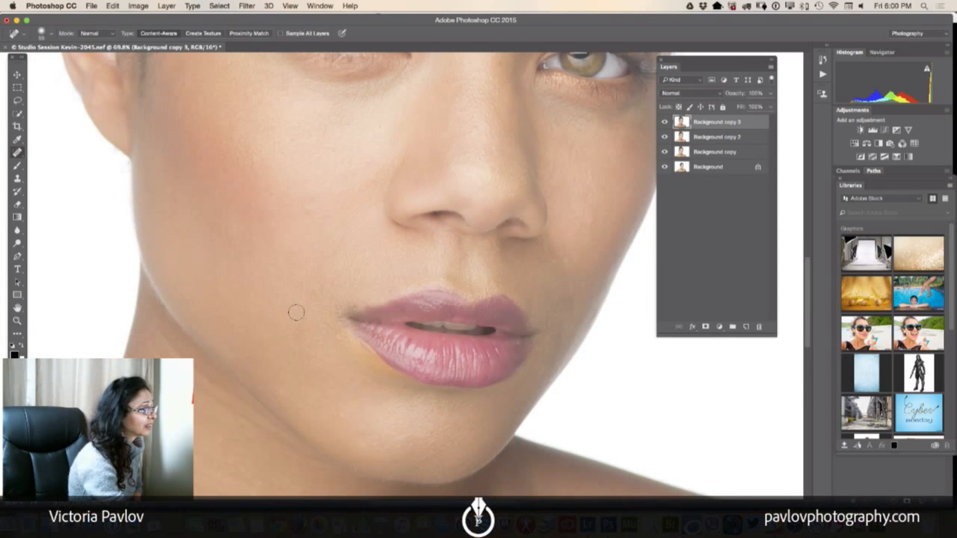
left_click(337, 306)
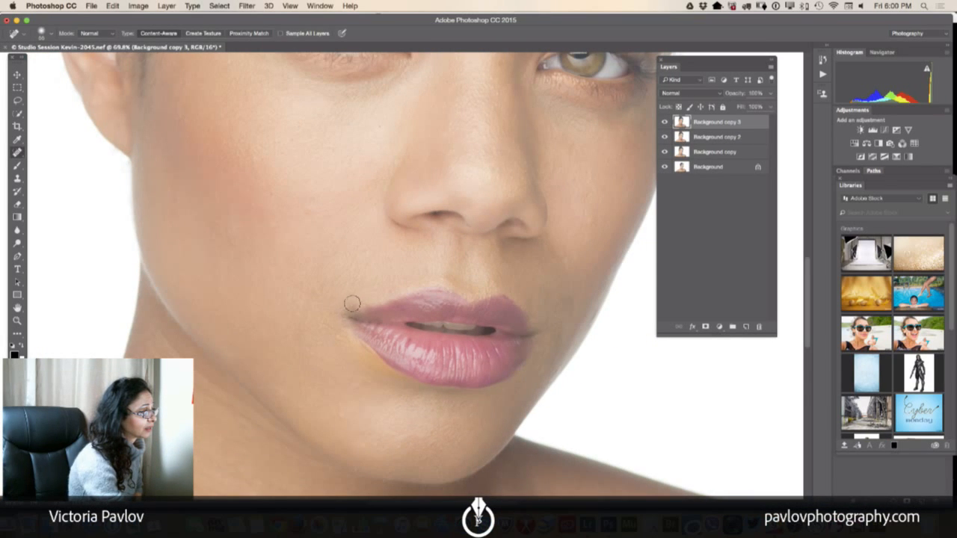
left_click(341, 338)
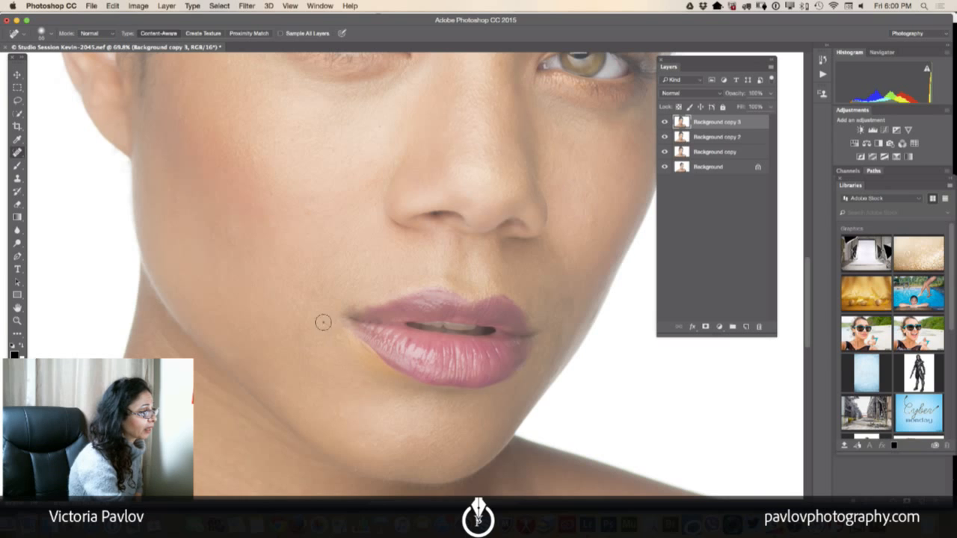
left_click(452, 291)
left_click(320, 294)
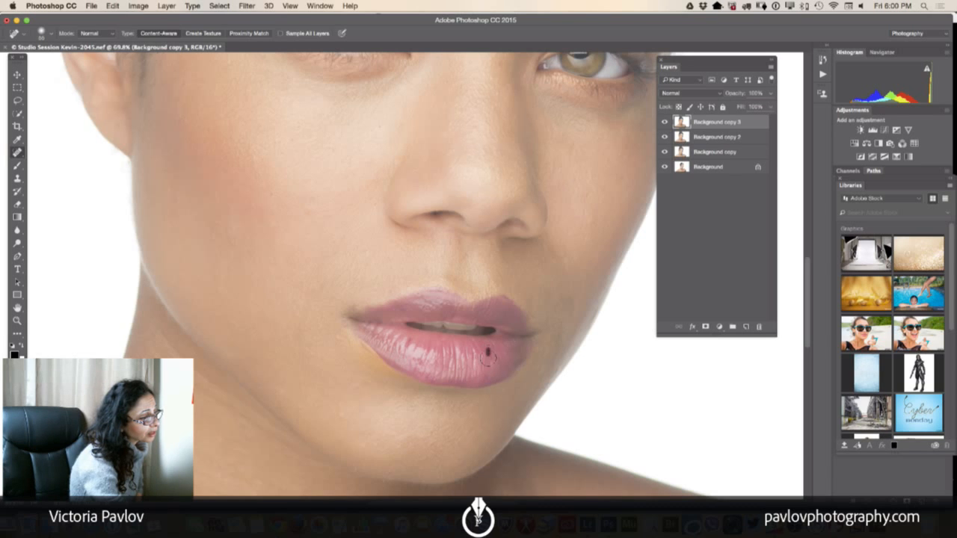
left_click(422, 364)
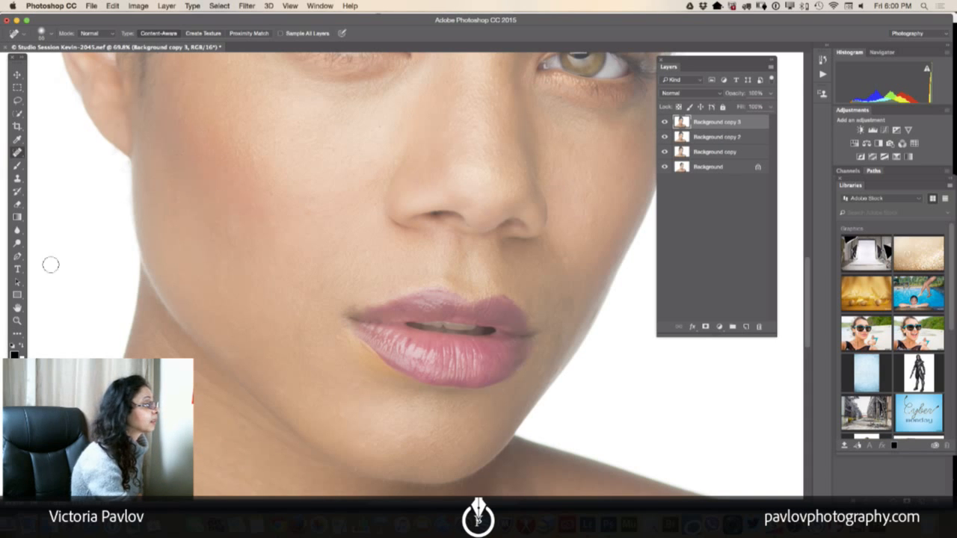
- Duplicate the Background copy 3 layer
left_click(17, 321)
left_click_drag(295, 291, 247, 279)
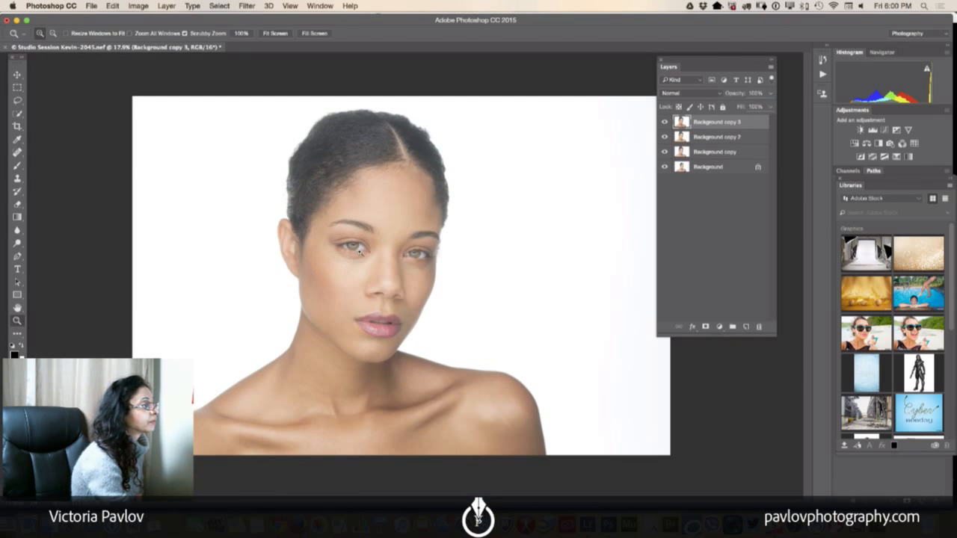
left_click_drag(373, 230, 401, 242)
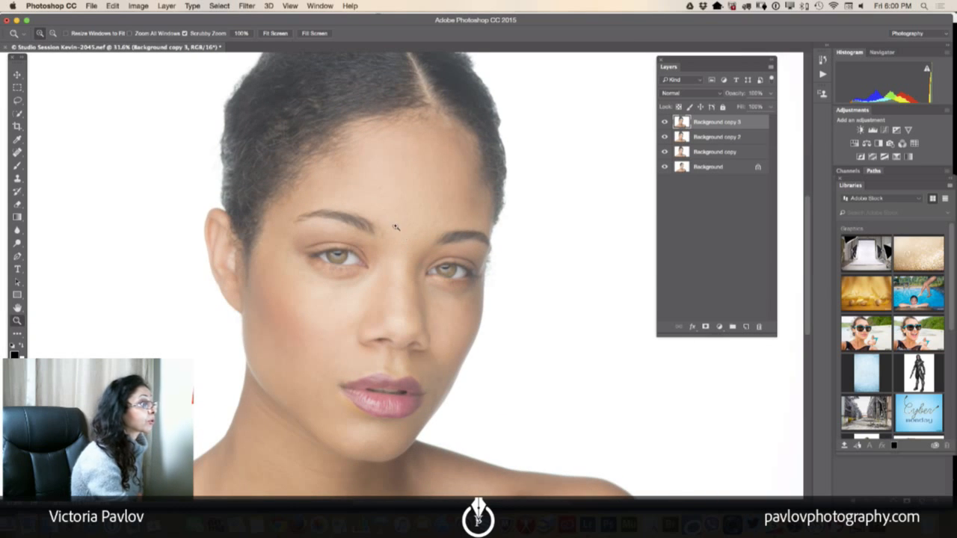
left_click_drag(351, 183, 328, 167)
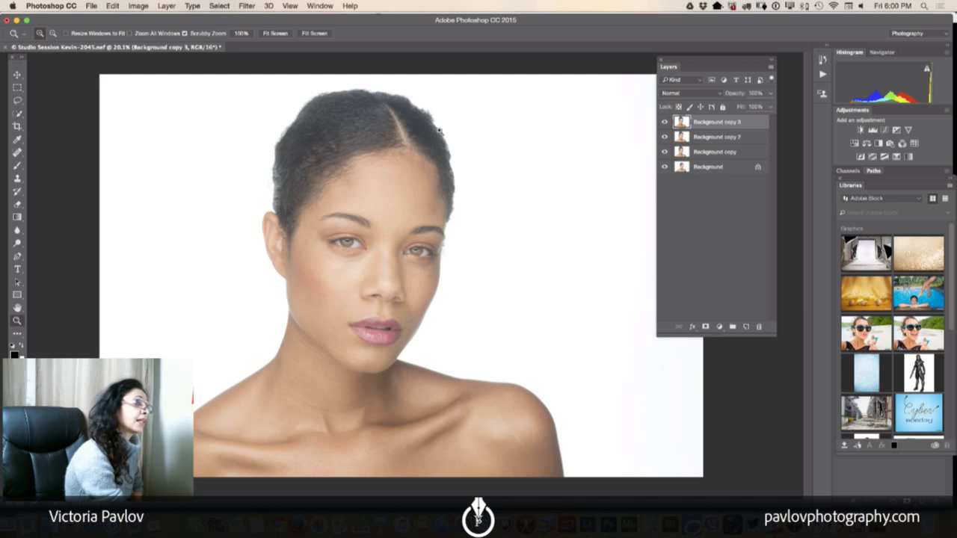
left_click_drag(757, 130, 745, 327)
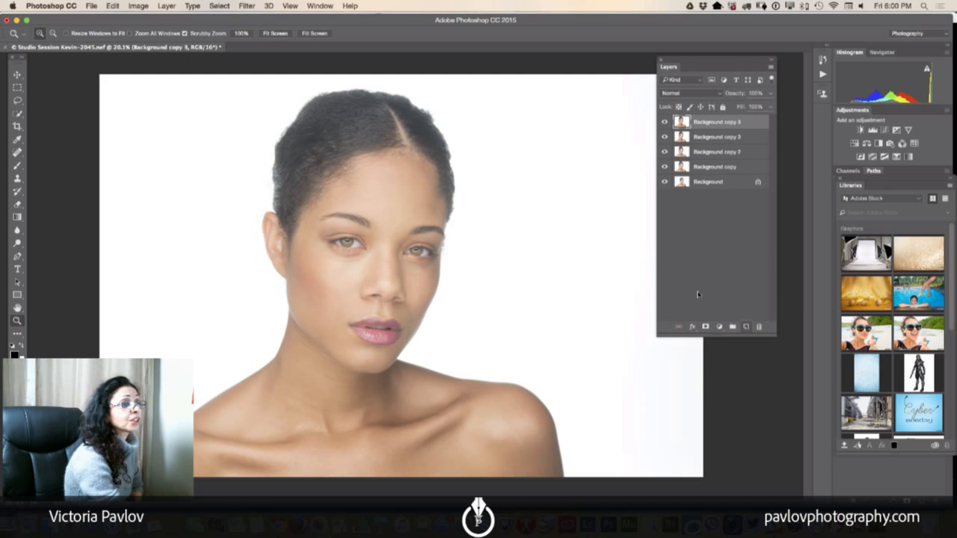
- Try to smooth the outline of the hair with the Liquify filter on the new layer, and undo the filter
left_click(247, 6)
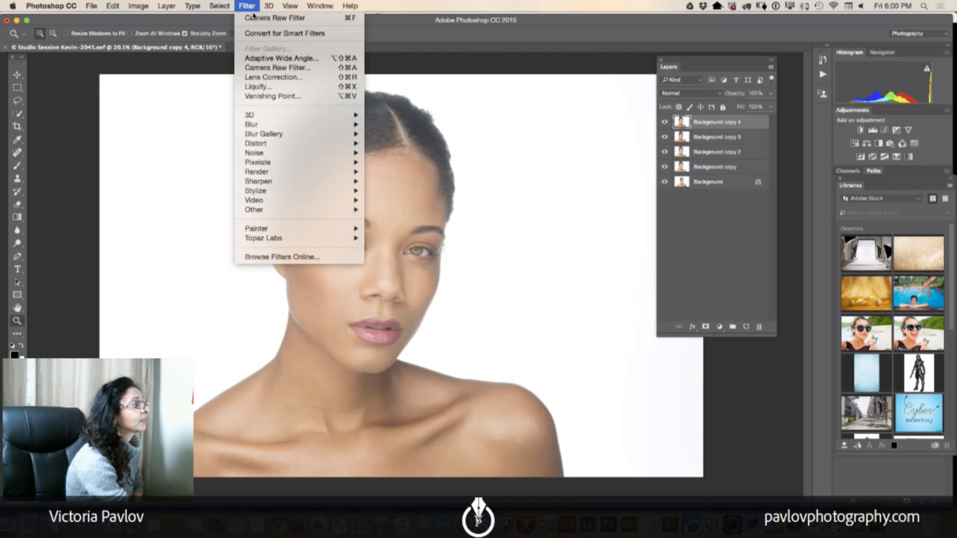
left_click(271, 90)
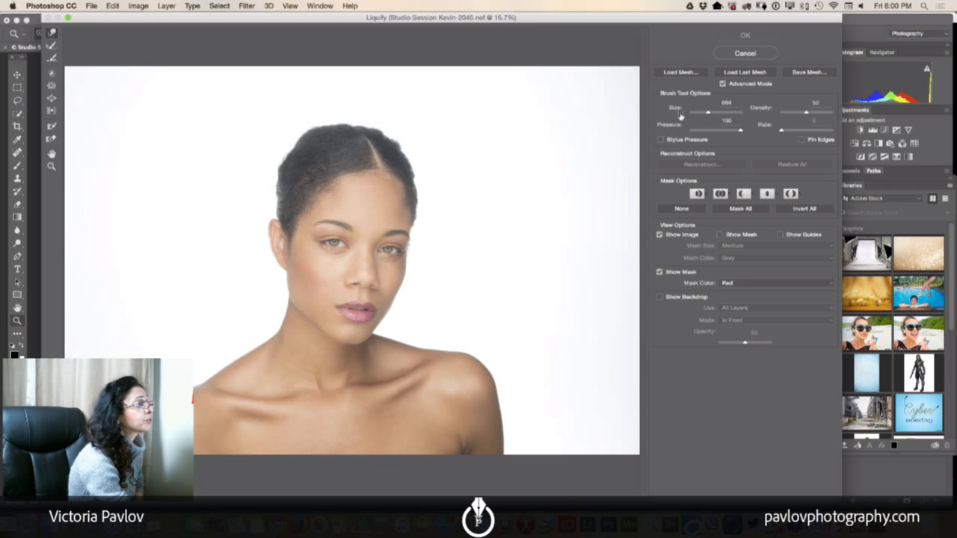
left_click_drag(680, 114, 665, 114)
left_click_drag(269, 162, 274, 166)
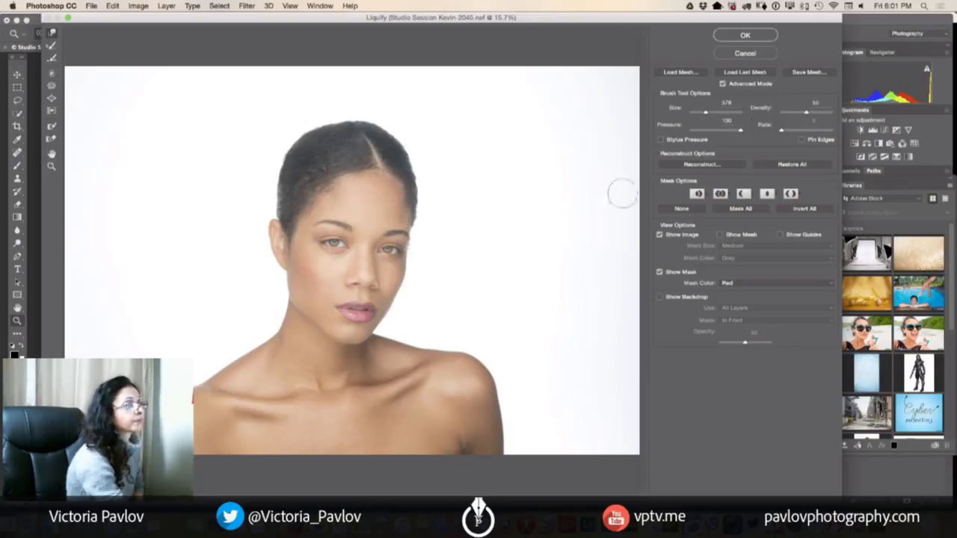
left_click(744, 35)
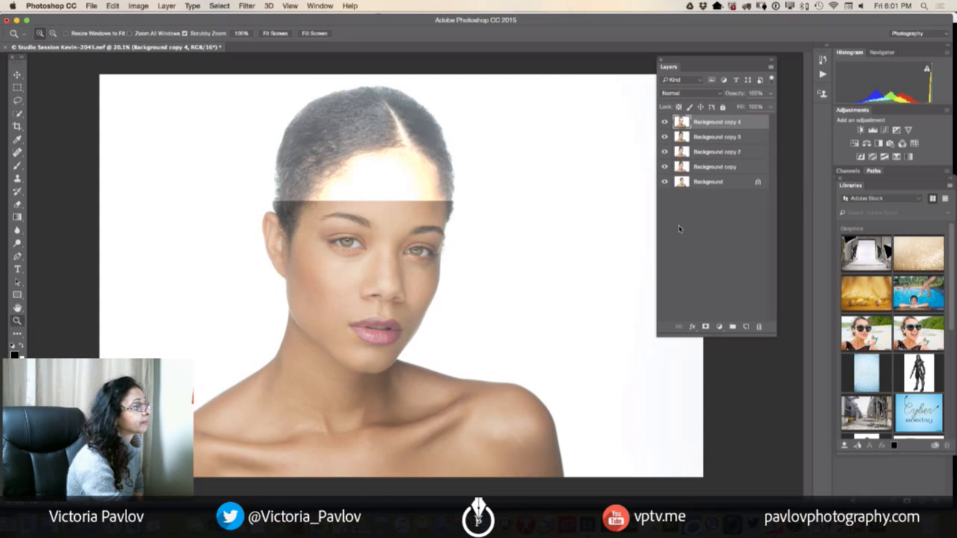
left_click(113, 6)
left_click(121, 36)
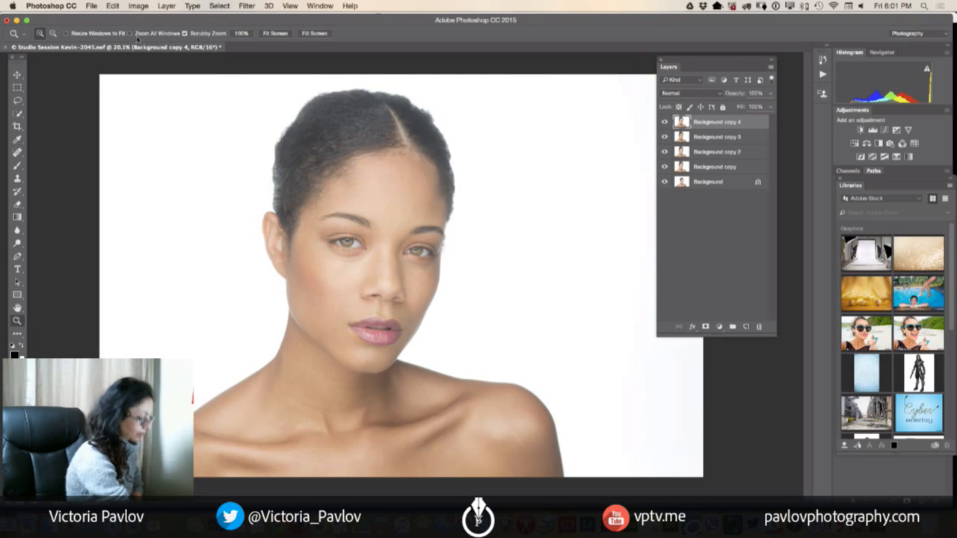
left_click(247, 6)
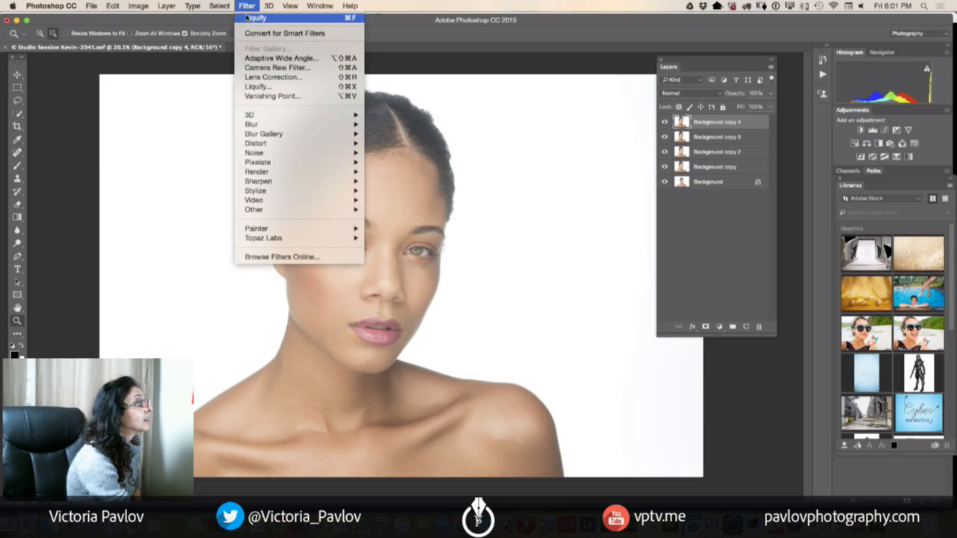
left_click(276, 69)
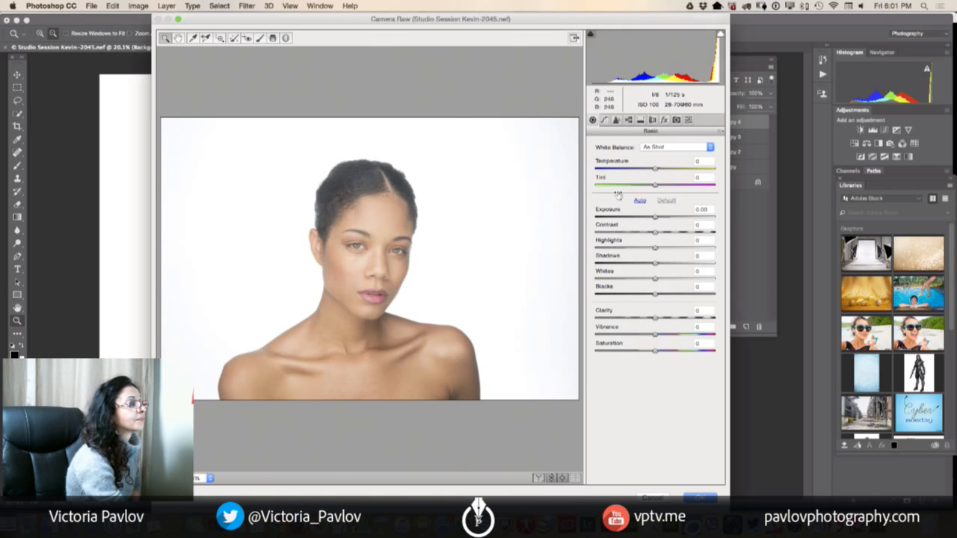
left_click(644, 497)
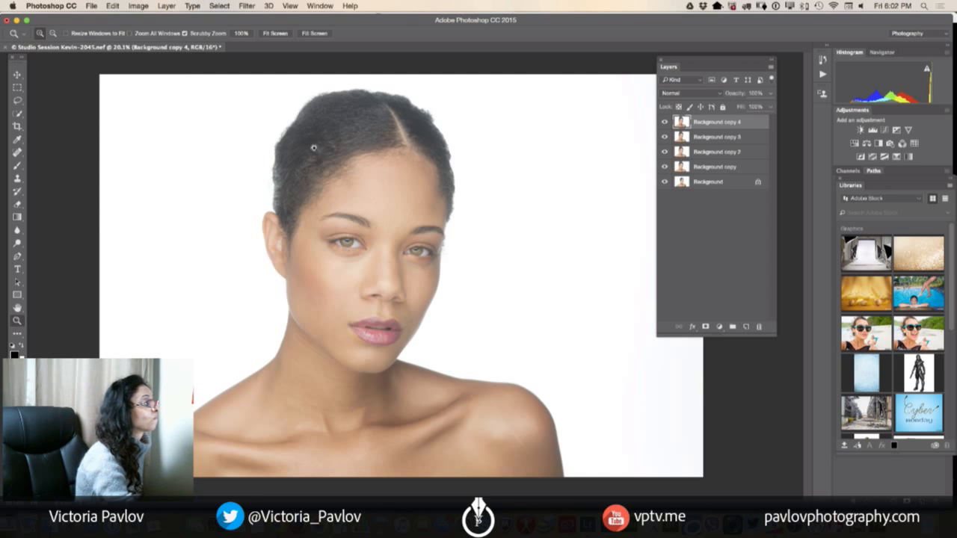
- Clone clean white background over the stray hairs along the left side of the hair outline with the Clone Stamp tool
left_click_drag(278, 141, 240, 173)
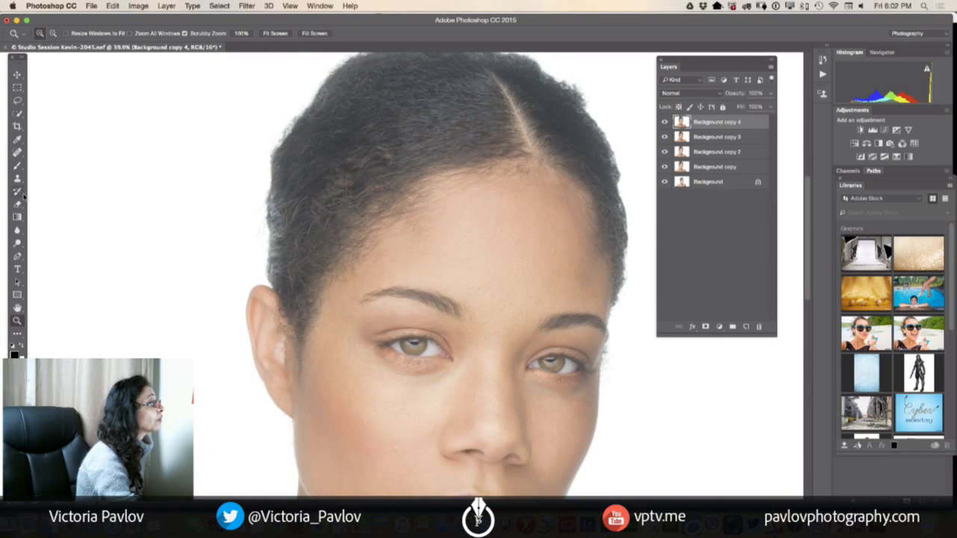
left_click(18, 178)
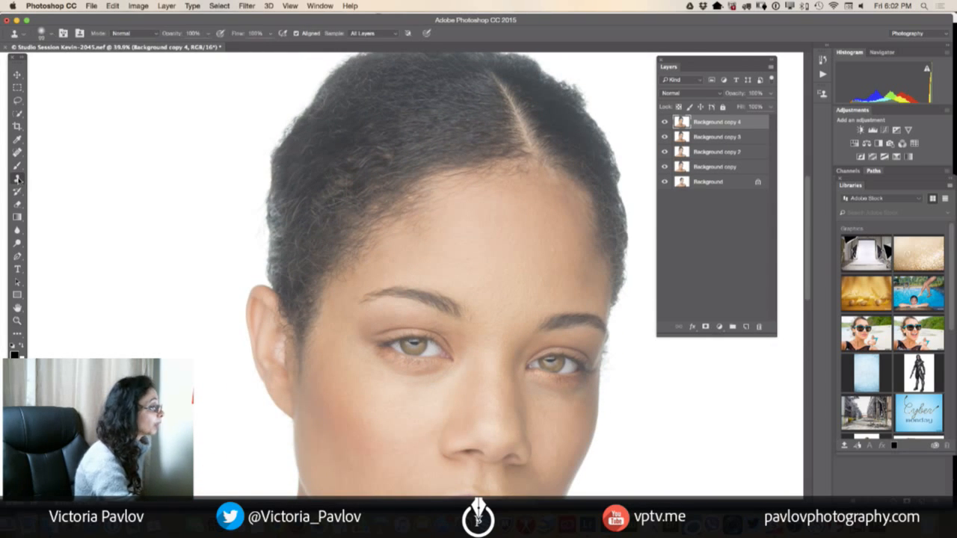
left_click(259, 147, "alt")
left_click(267, 149)
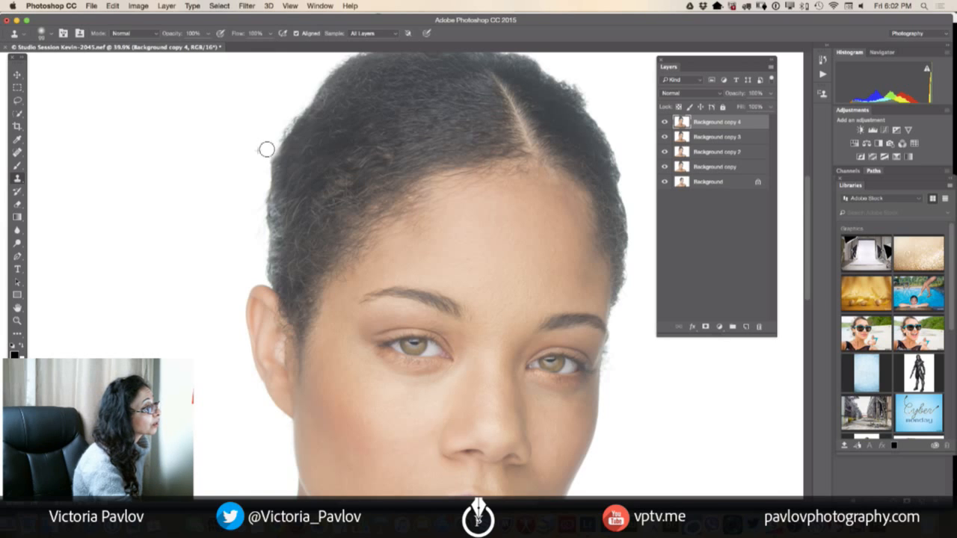
right_click(288, 136)
key("Return")
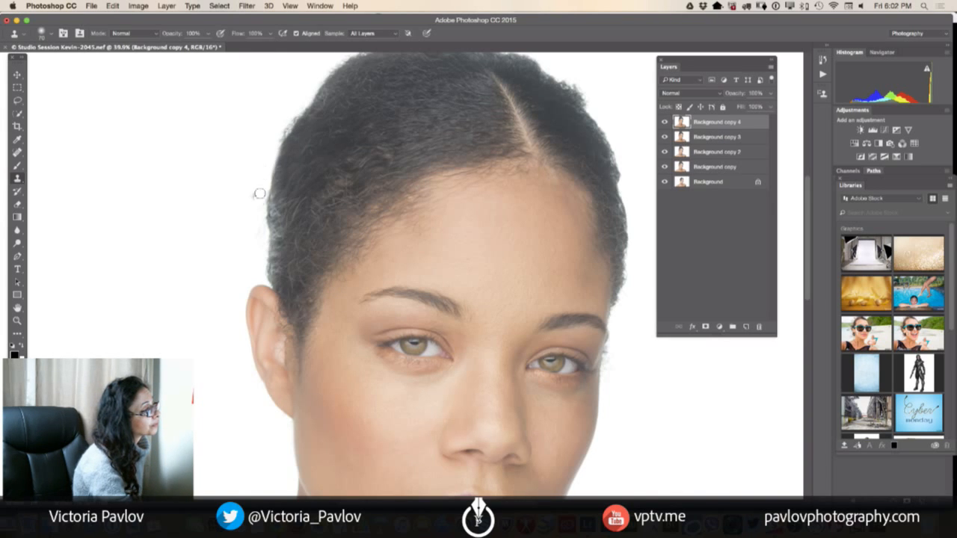
left_click_drag(275, 137, 272, 137)
left_click(289, 105, "alt")
mouse_move(296, 106)
left_mouse_down()
mouse_move(291, 123)
mouse_move(278, 126)
left_mouse_up()
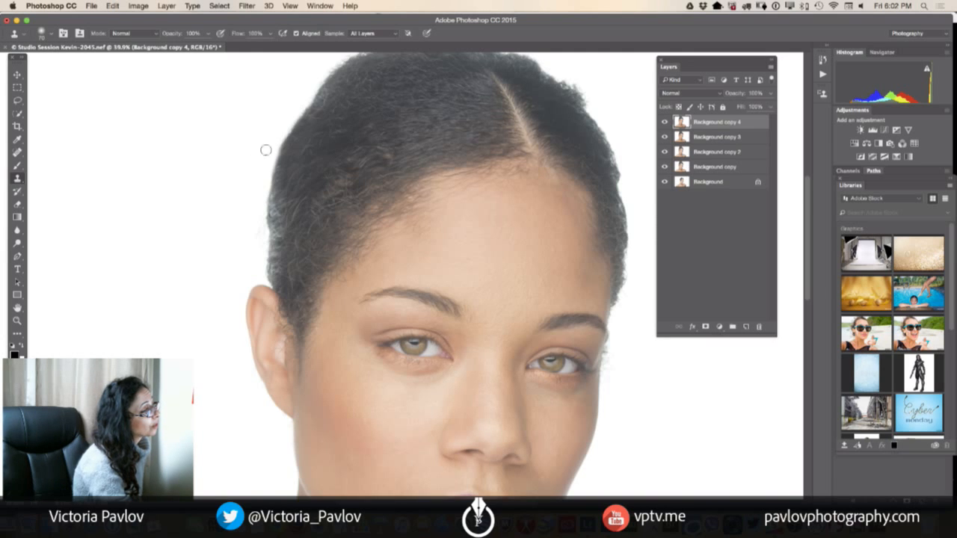
- Shrink the Clone Stamp brush and tidy the finer flyaway hairs between the upper left curve of the head and the ear
right_click(361, 155)
left_click_drag(384, 157, 370, 158)
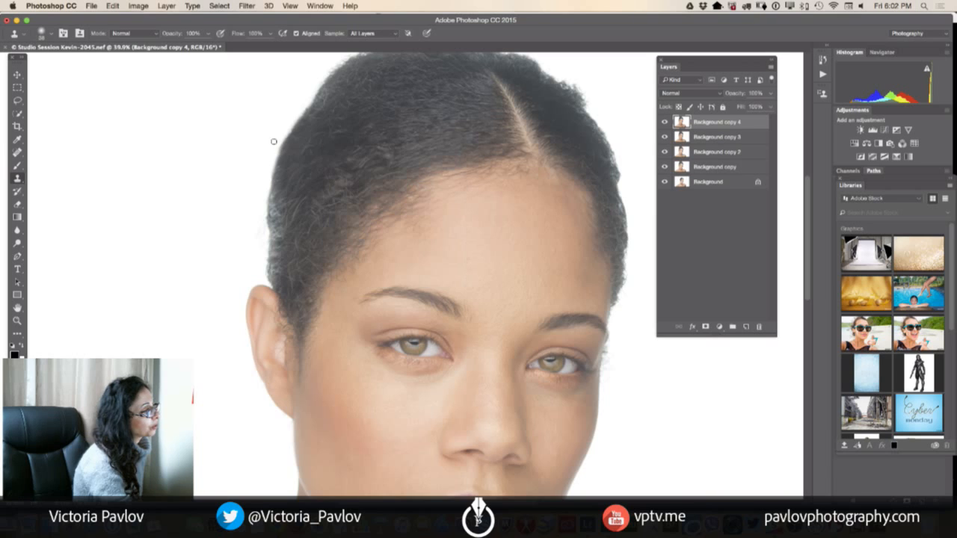
left_click(271, 141)
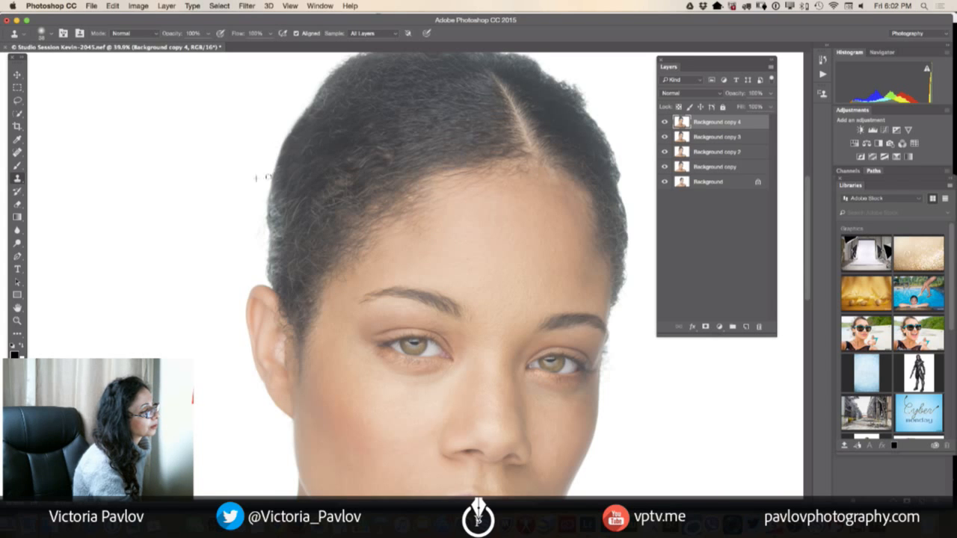
left_click_drag(266, 194, 263, 214)
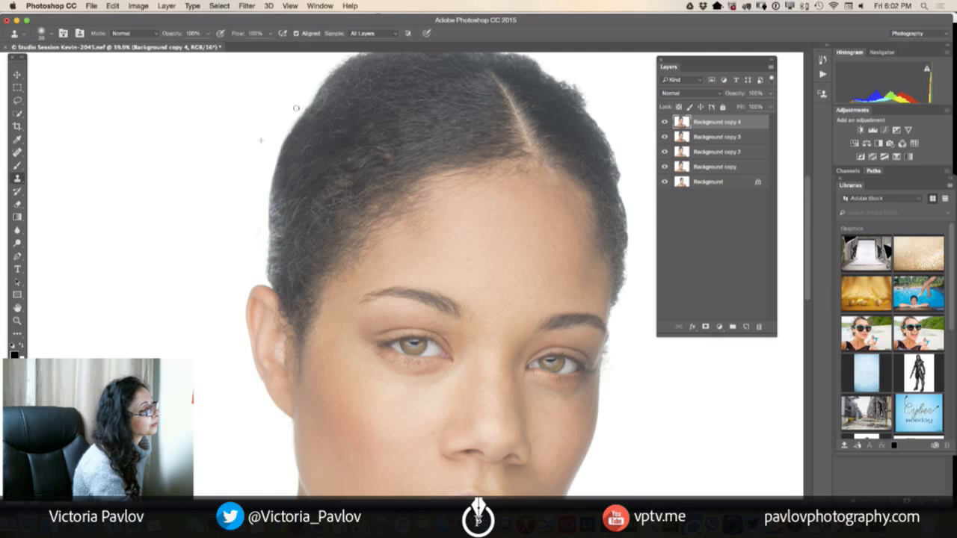
left_click_drag(297, 108, 272, 156)
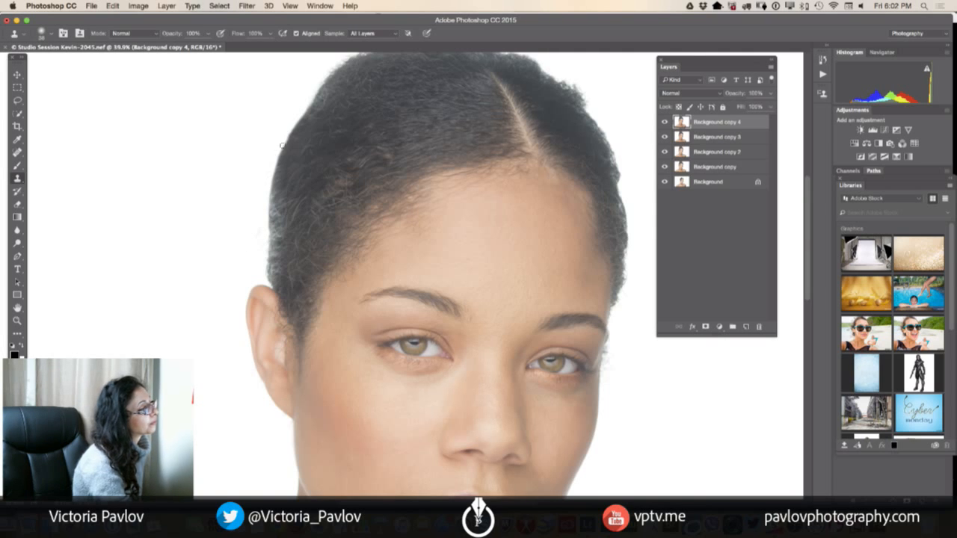
left_click_drag(287, 123, 275, 142)
- Clean up the crown and the right side of the hair outline with the Clone Stamp tool
scroll(279, 207, "up", 5)
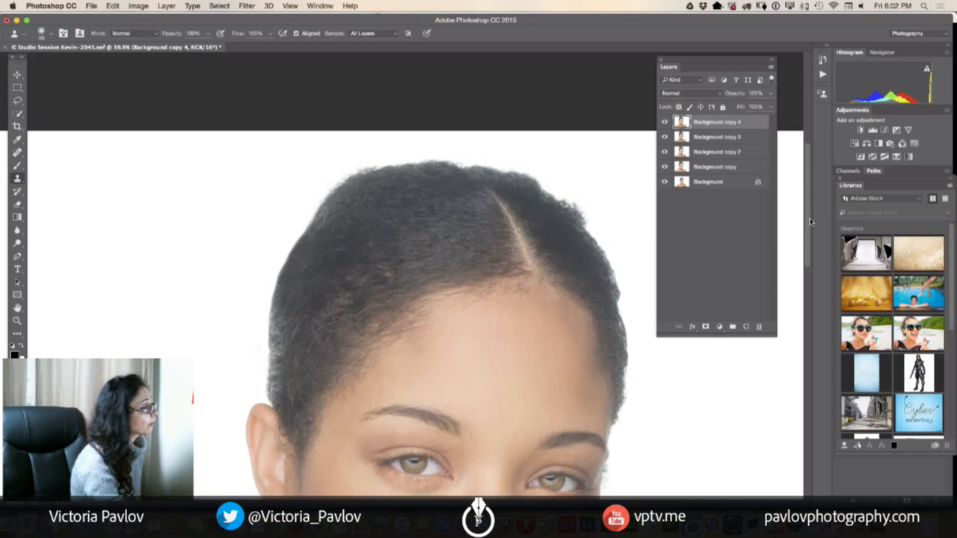
right_click(19, 179)
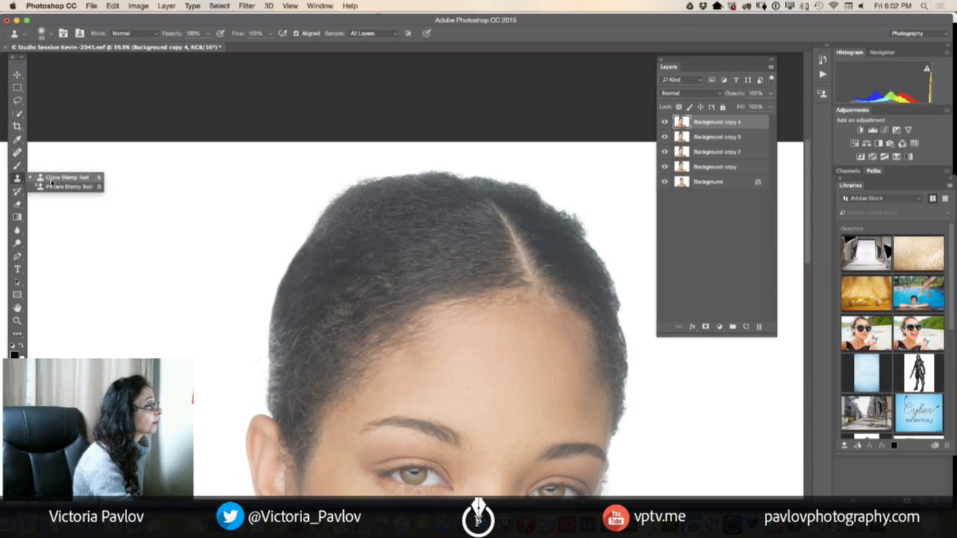
left_click(54, 180)
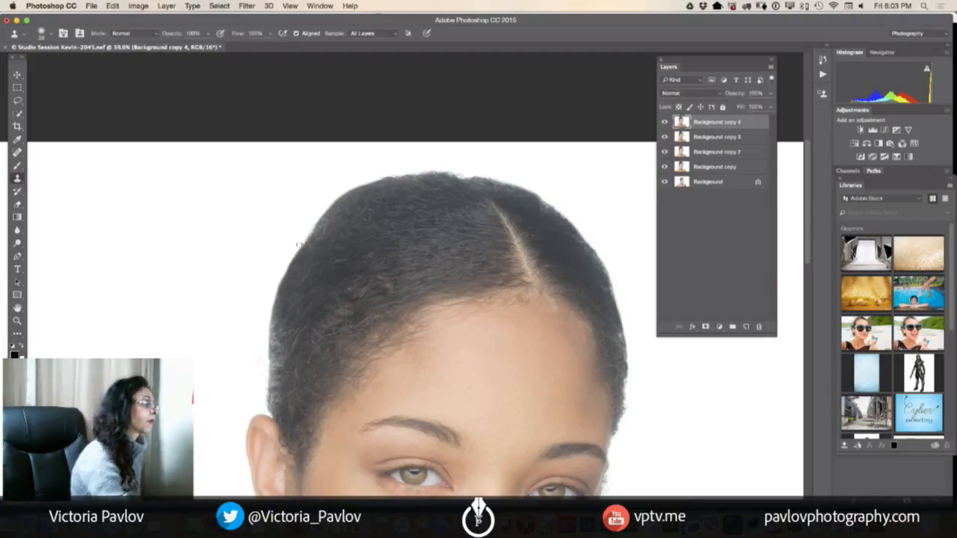
left_click(18, 153)
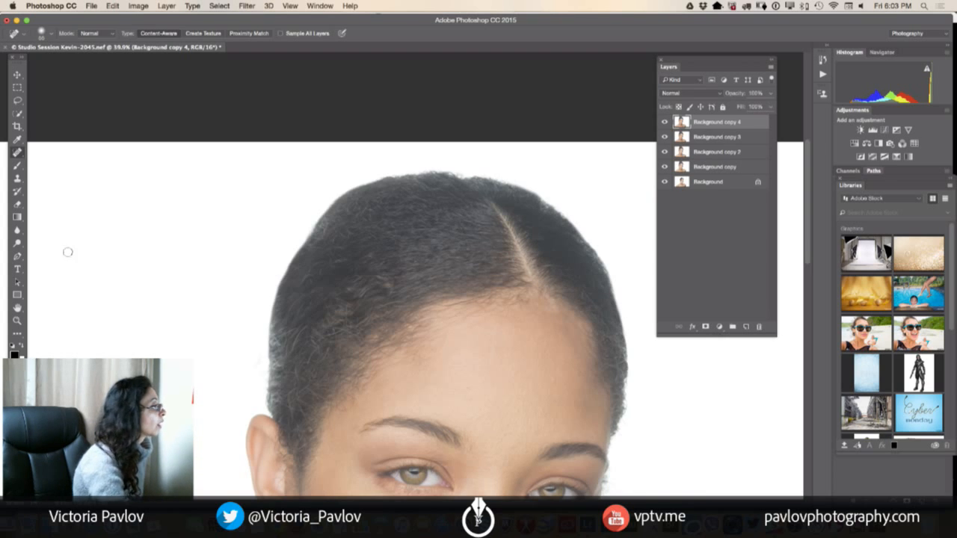
- Delete the Background copy 3 and Background copy 2 layers
left_click(17, 320)
left_click(447, 358, "alt")
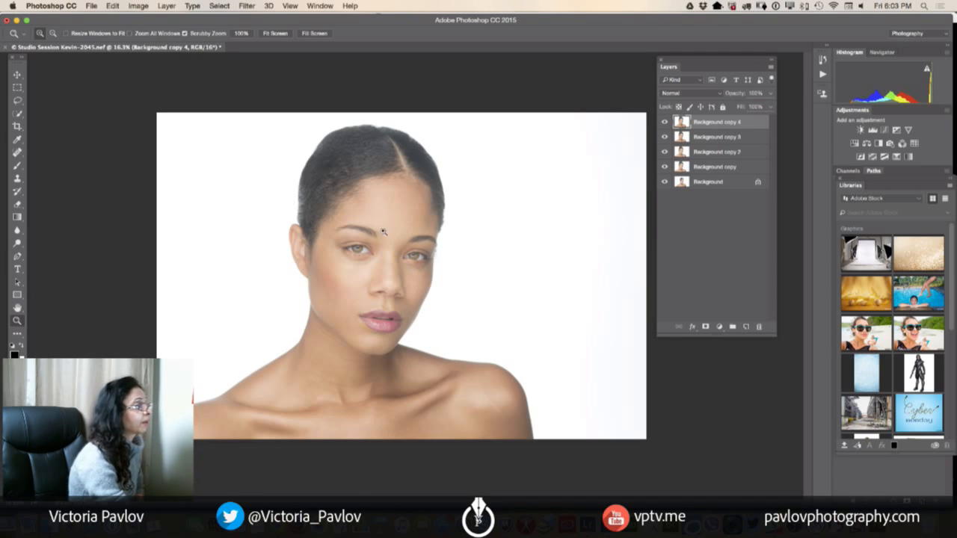
left_click_drag(364, 246, 412, 277)
left_click_drag(487, 297, 488, 272)
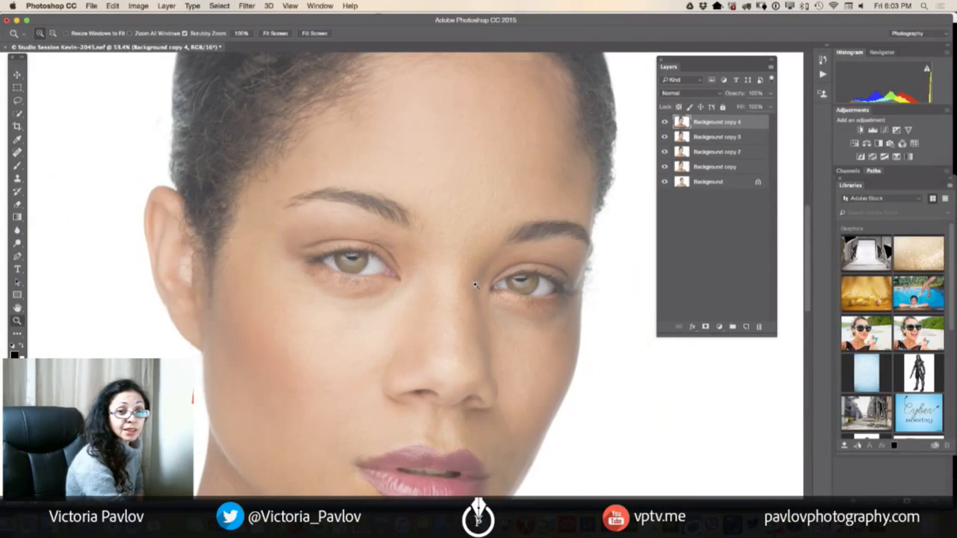
left_click(713, 137)
left_click(712, 153, "shift")
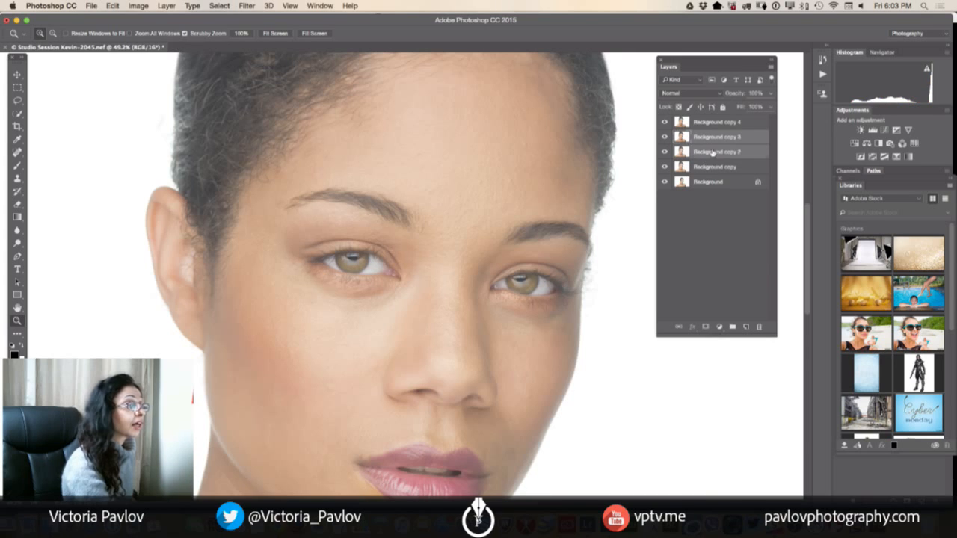
key("Delete")
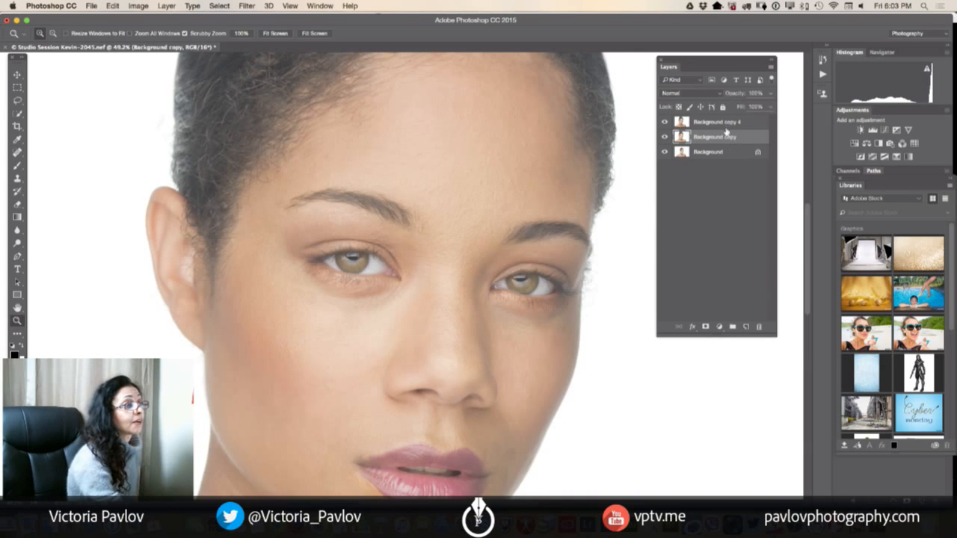
- Make three stacked duplicates from the Background copy 4 layer, and hide Background copy 4, Background copy and Background
left_click(726, 122)
left_click_drag(746, 125, 745, 326)
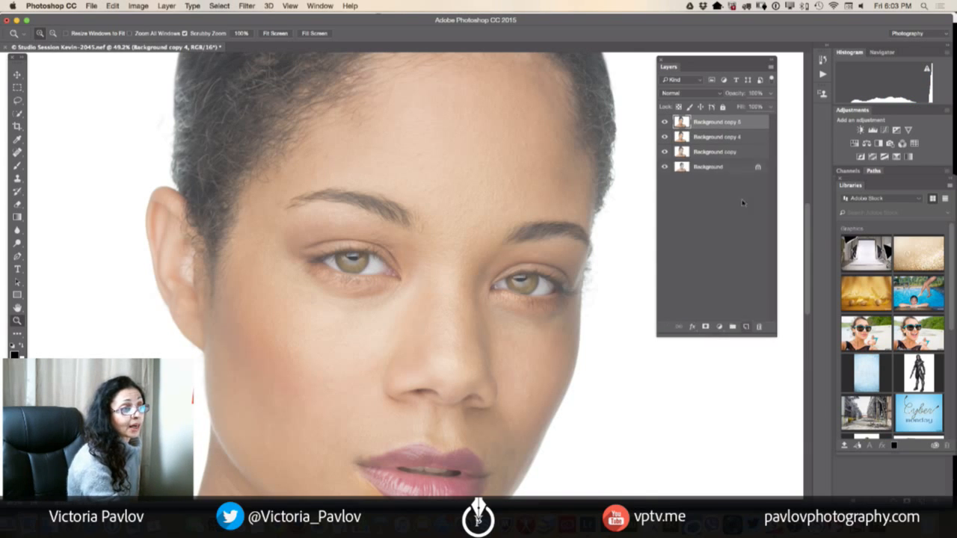
left_click_drag(742, 127, 745, 327)
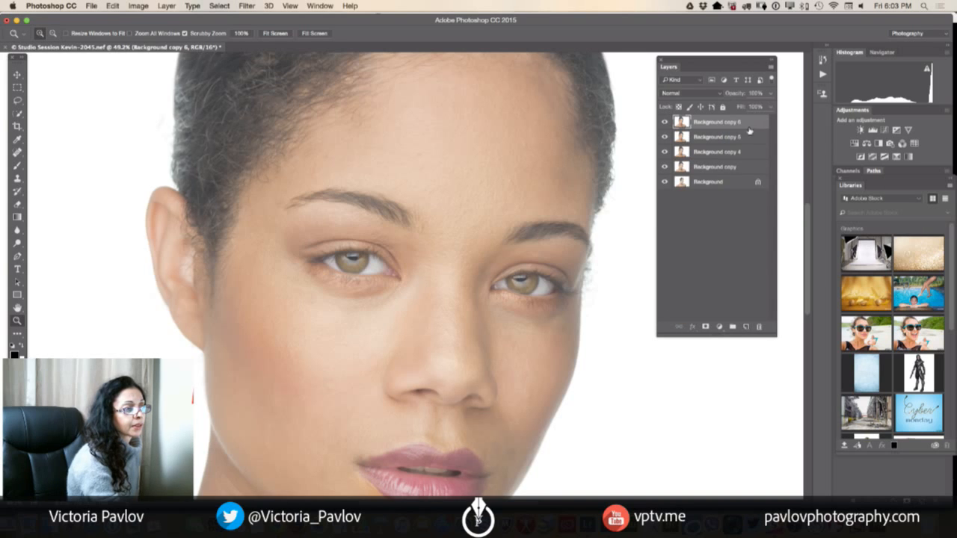
left_click_drag(748, 131, 745, 326)
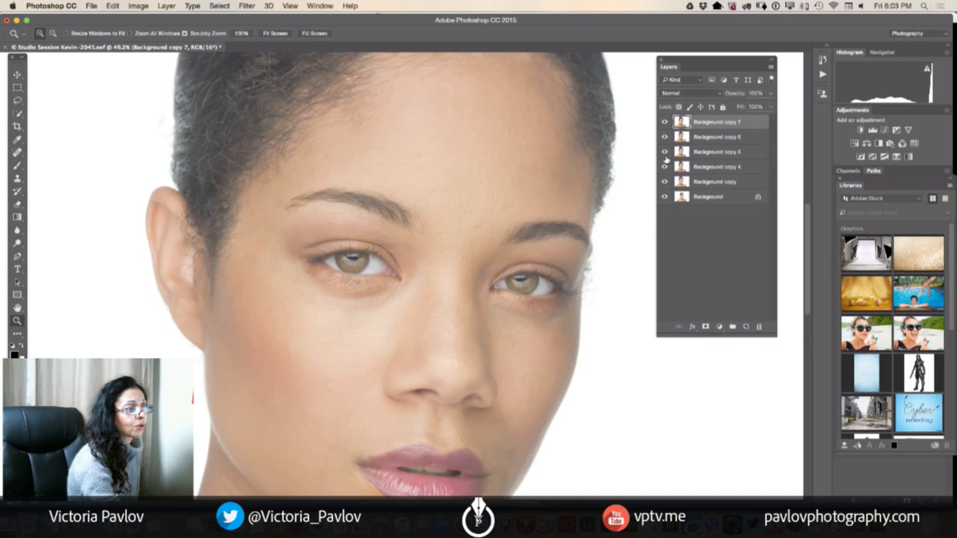
left_click_drag(664, 167, 665, 198)
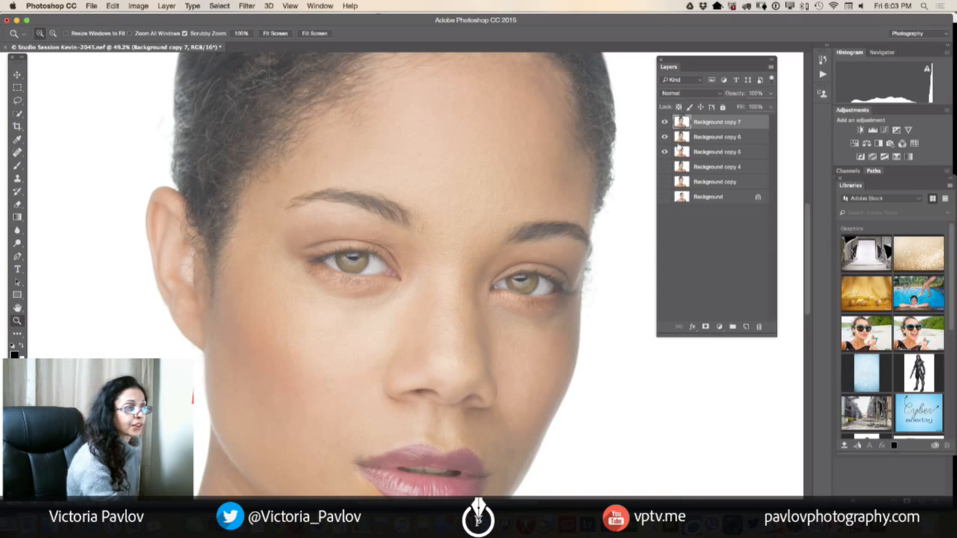
- Apply a High Pass filter with a 9.9-pixel radius to the top layer and set its blend mode to Overlay
left_click(246, 6)
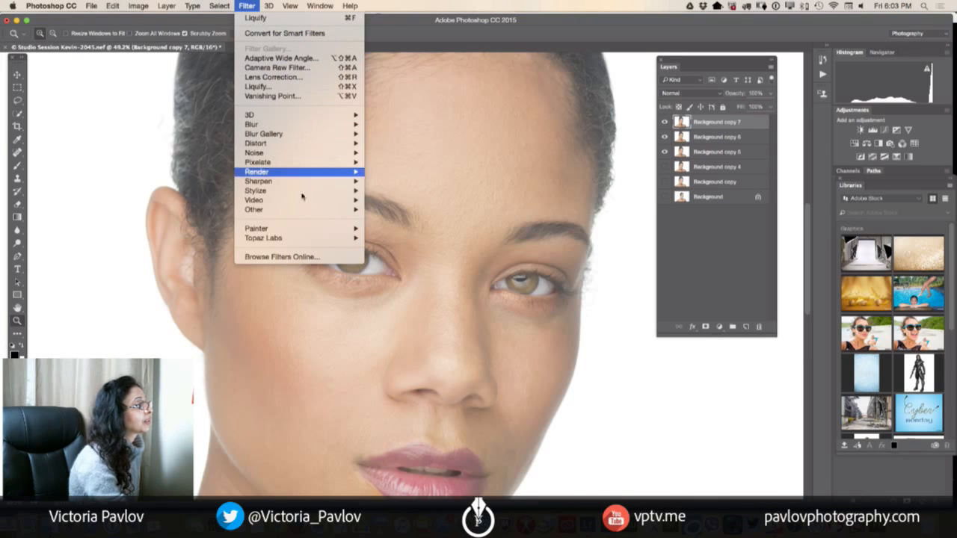
mouse_move(320, 211)
left_click(383, 219)
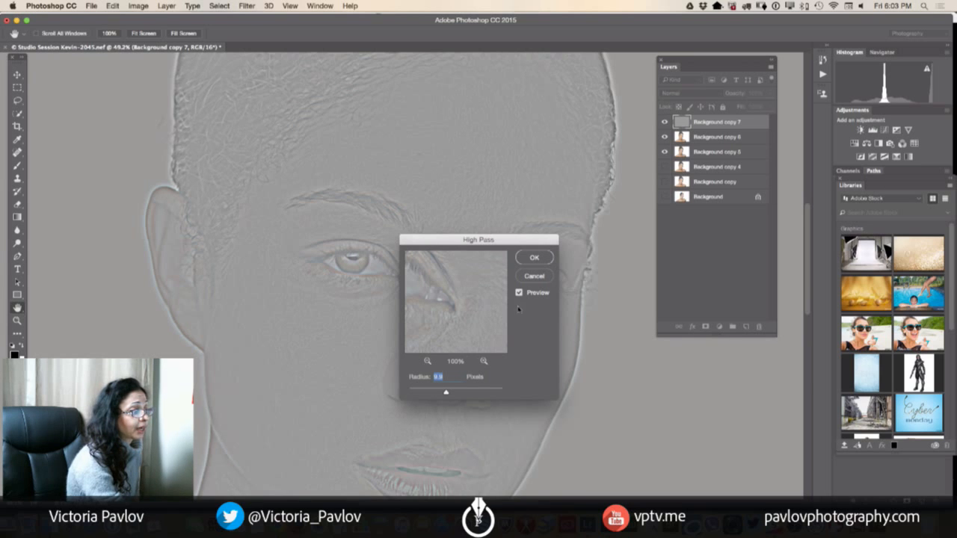
left_click(534, 257)
key("z")
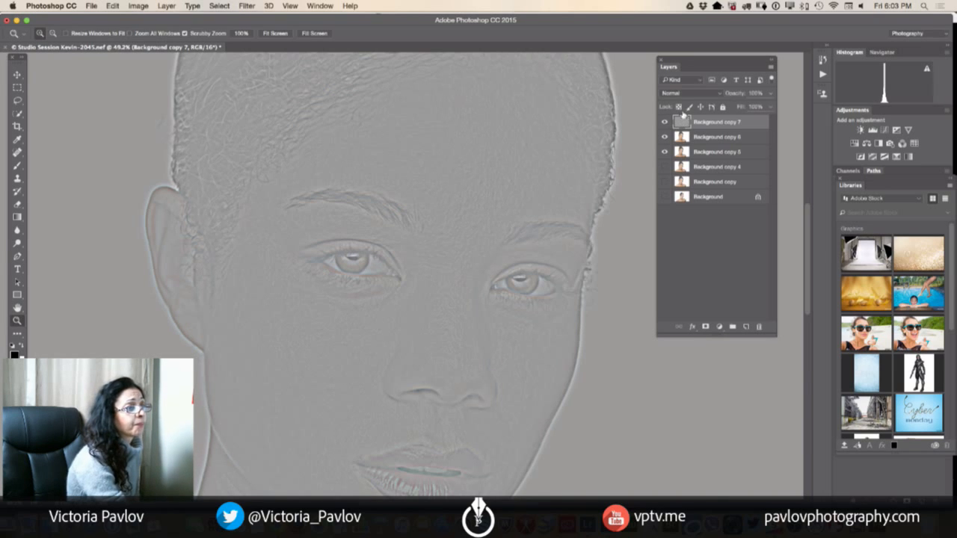
left_click(694, 98)
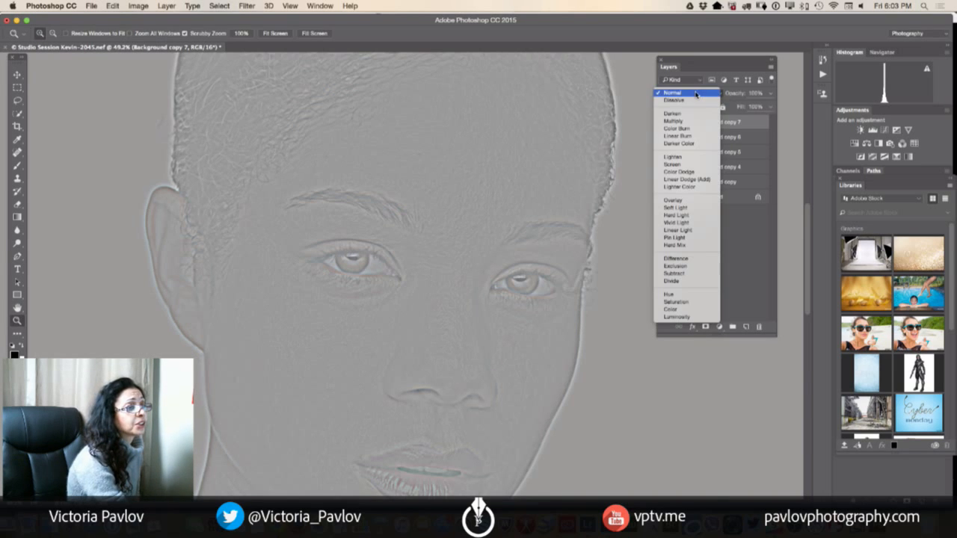
left_click(682, 202)
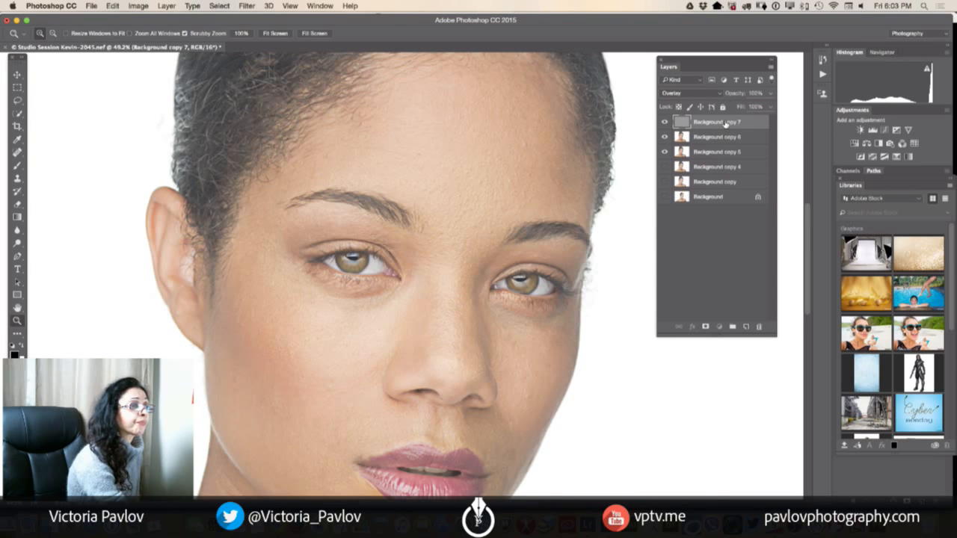
- Move the High Pass layer below Background copy 6 and compare the result by toggling the visibility of Background copy 6
left_click_drag(725, 124, 717, 149)
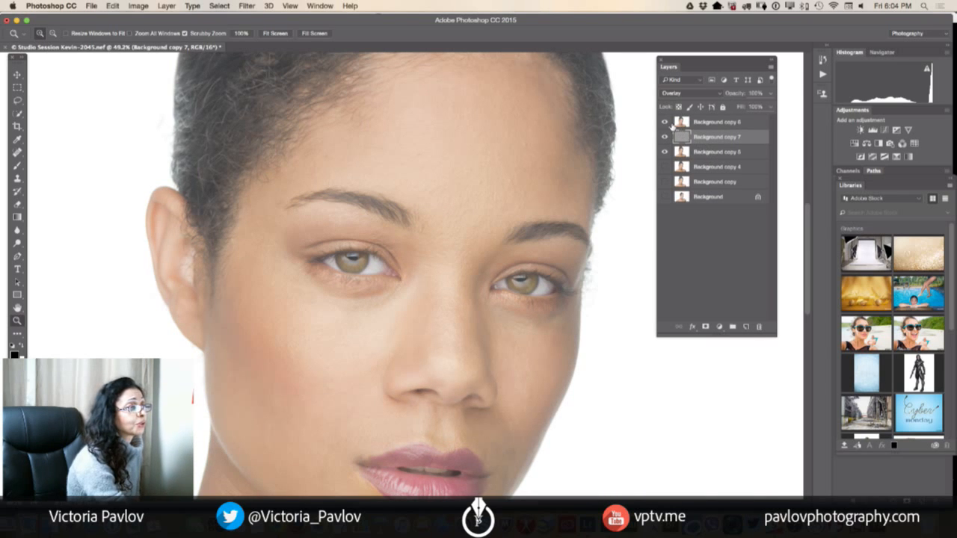
left_click(664, 123)
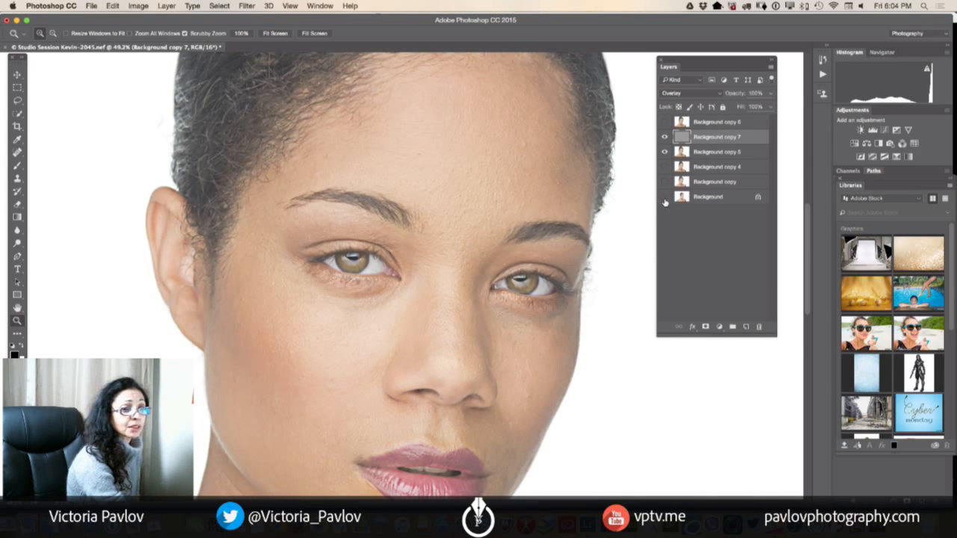
left_click(665, 123)
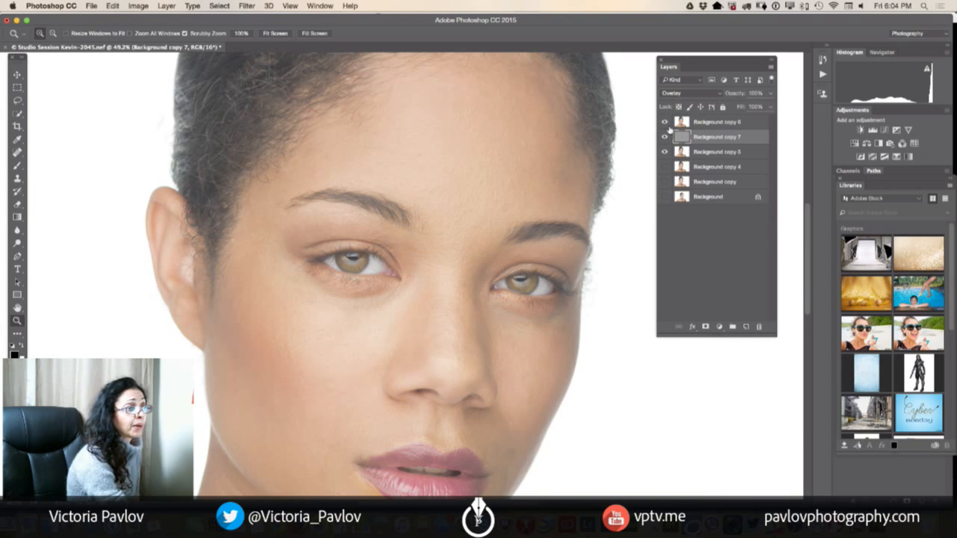
left_click(665, 122)
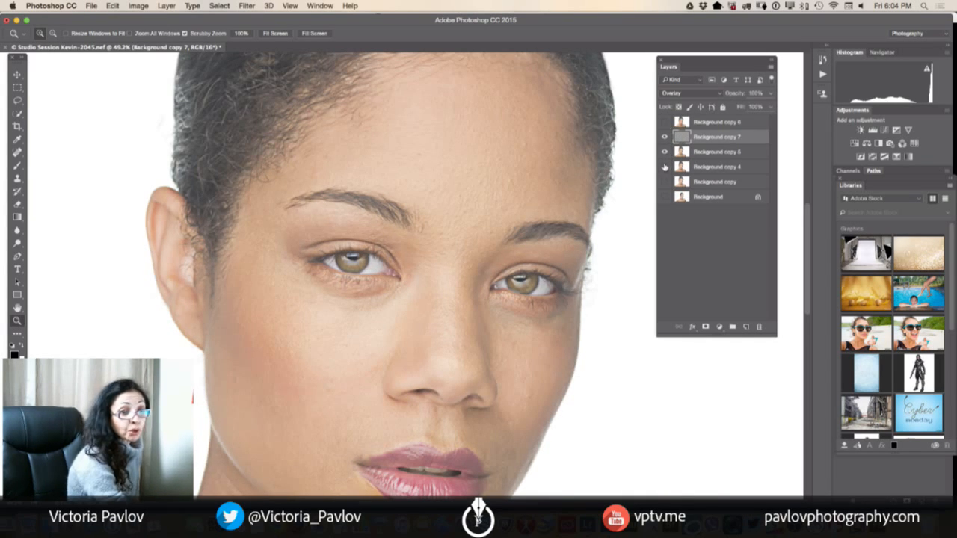
left_click(665, 123)
- Show the Background copy 6 layer and add a white layer mask to it
left_click(710, 122)
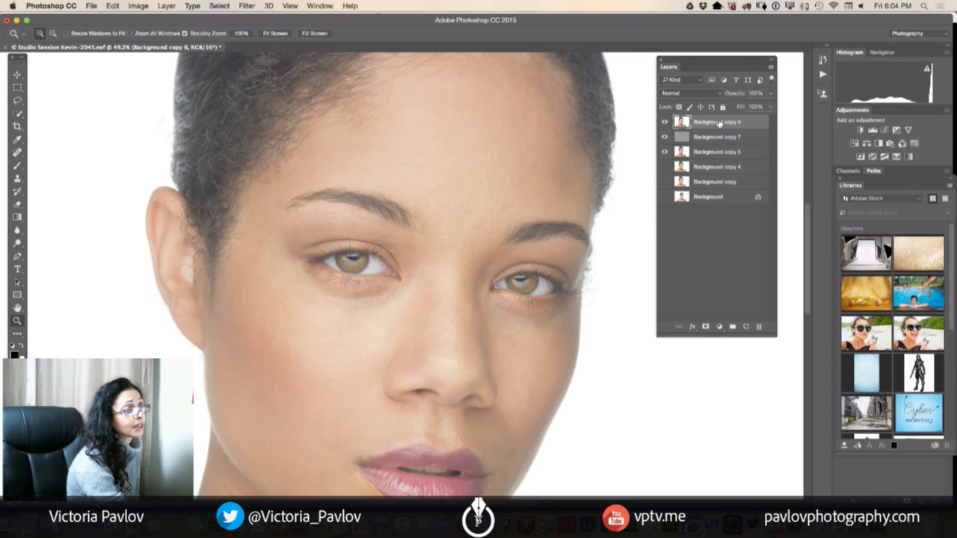
left_click(704, 326)
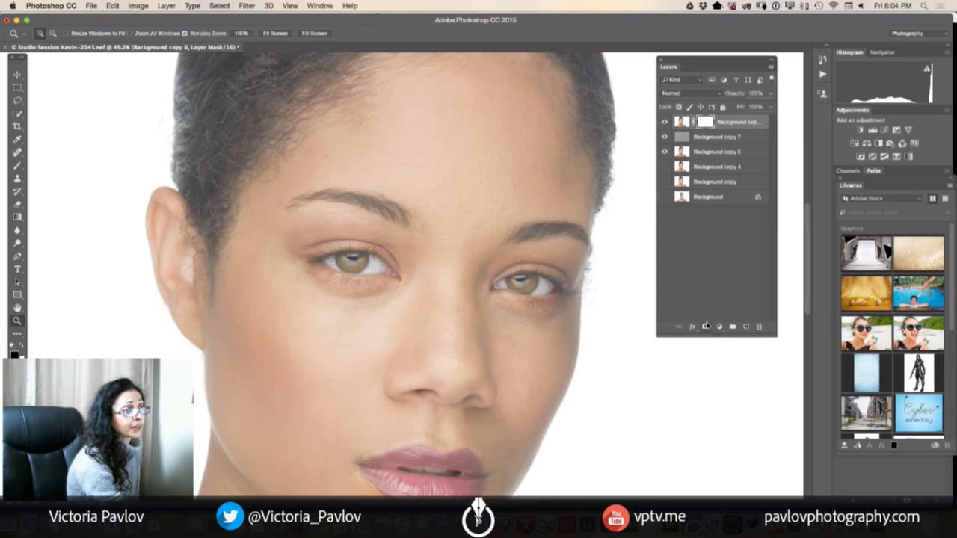
- Paint black over both irises on the Background copy 6 mask with a soft 30 px brush at 72% opacity, checking the effect against Background copy 7
left_click(473, 248)
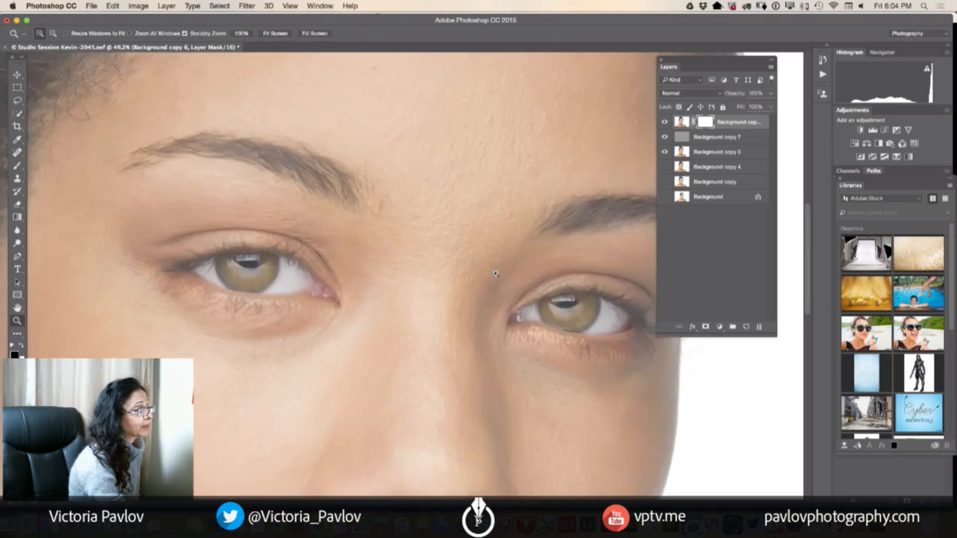
left_click(17, 165)
left_click(57, 164)
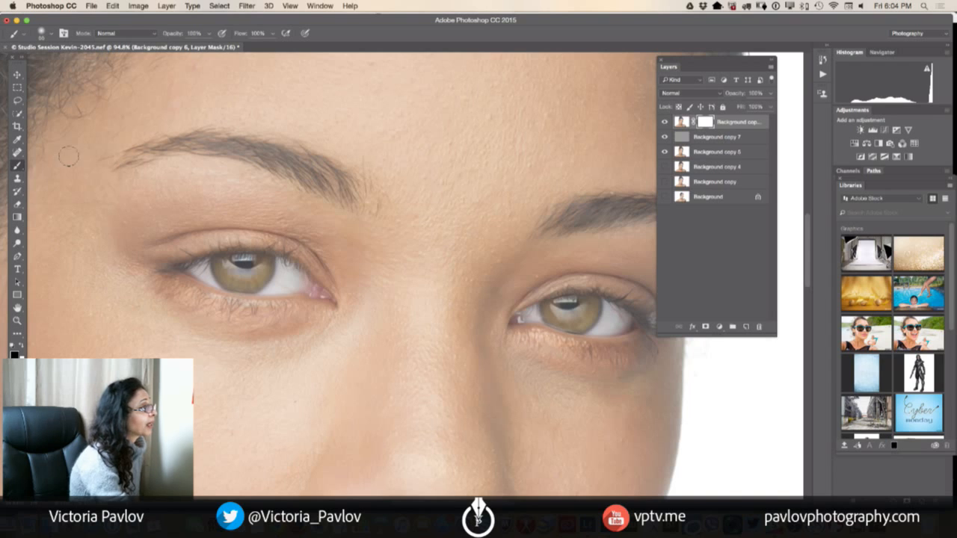
left_click(210, 34)
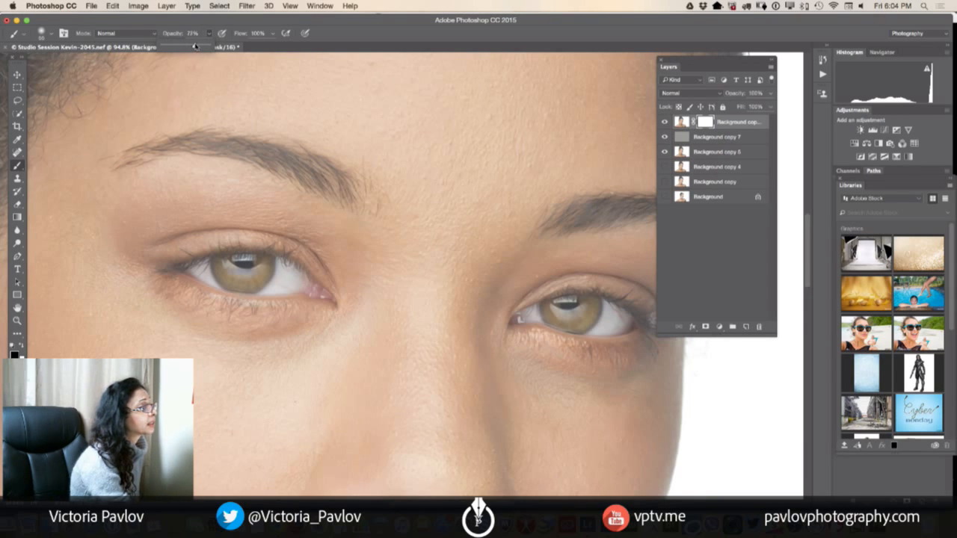
right_click(416, 234)
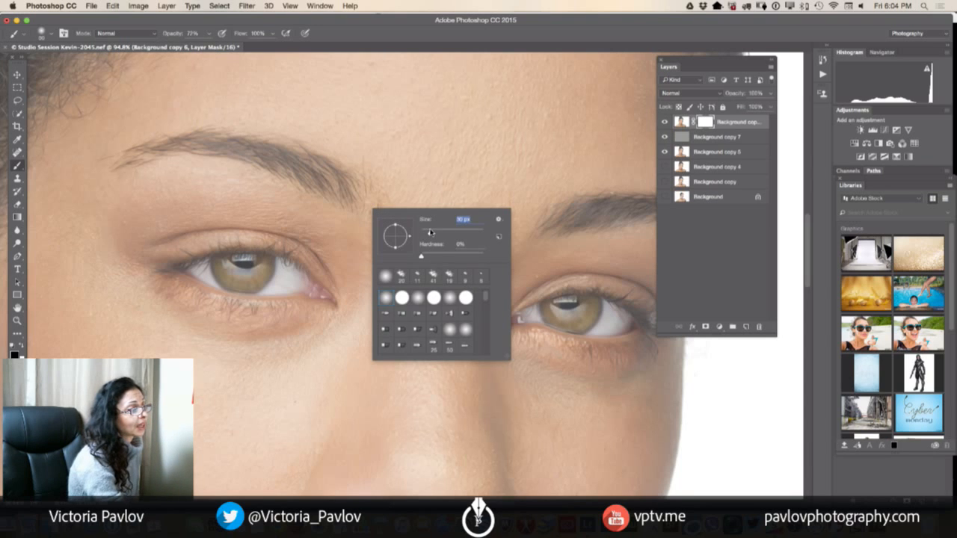
left_click(385, 278)
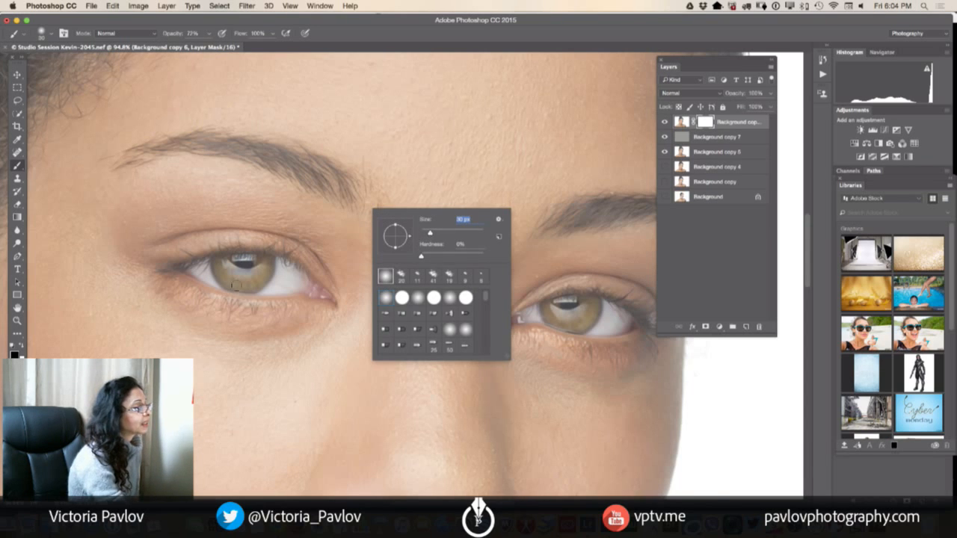
left_click(229, 275)
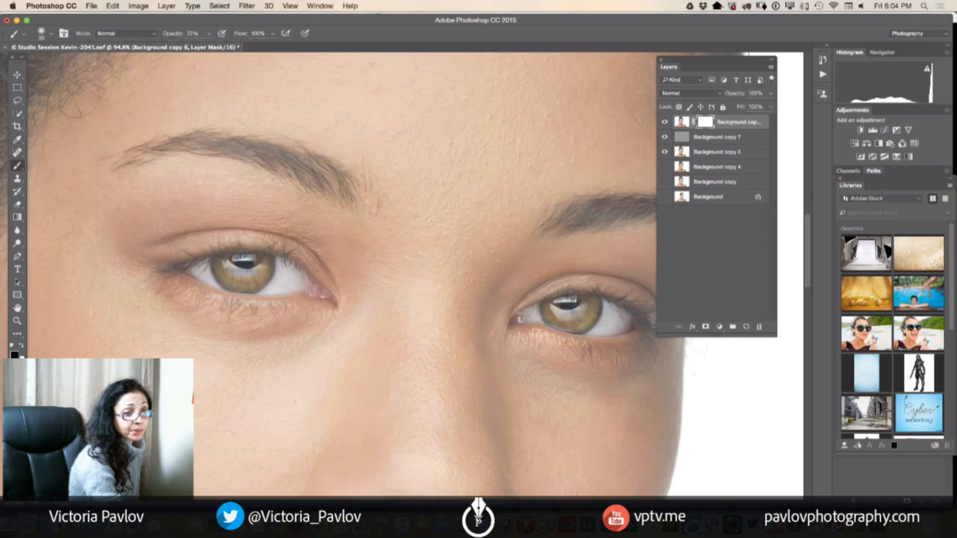
left_click(665, 139)
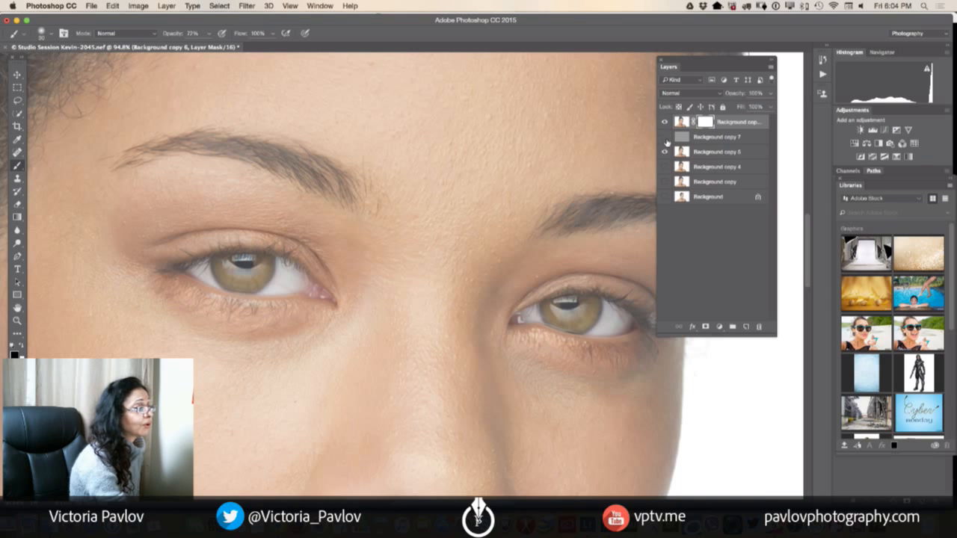
left_click(664, 137)
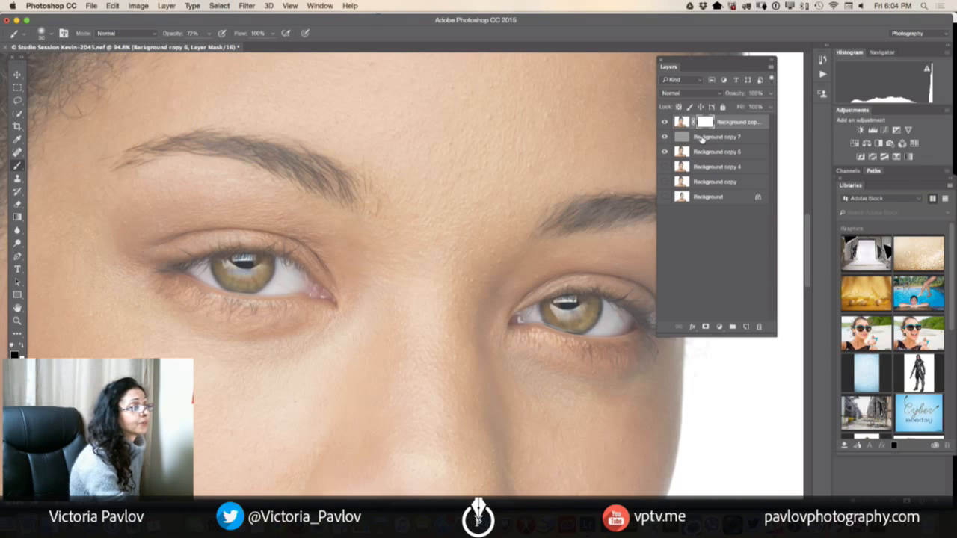
- Paint the Background copy 6 mask over the hair with a soft brush of about 159 px at 31% opacity, and swap the foreground color to white
left_click(16, 321)
mouse_move(322, 306)
left_mouse_down()
mouse_move(301, 311)
mouse_move(320, 298)
left_mouse_up()
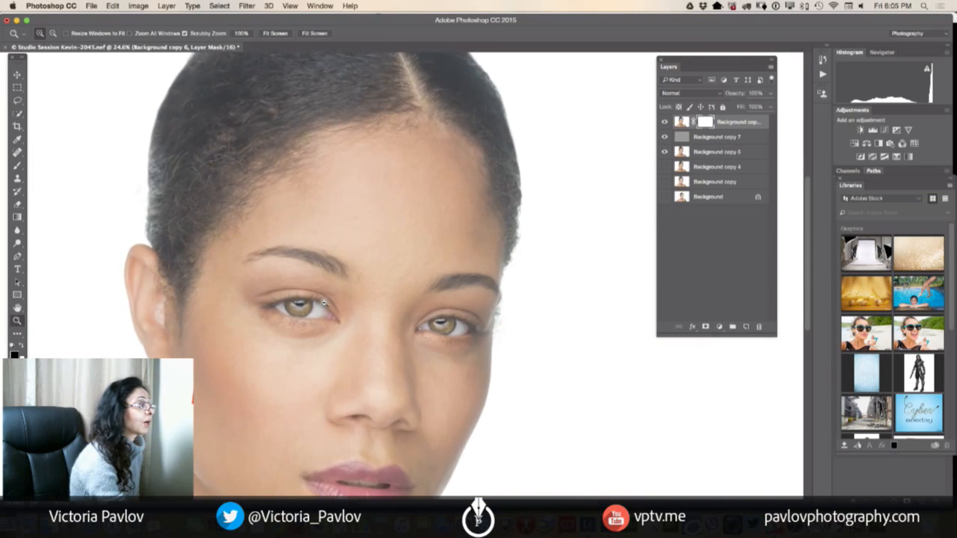
left_click(18, 165)
left_click(209, 33)
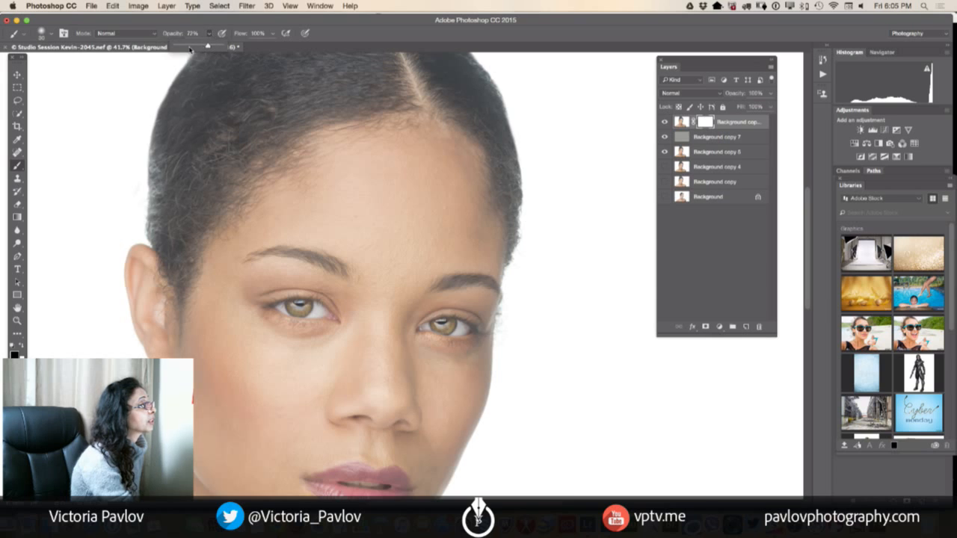
left_click_drag(806, 259, 808, 236)
right_click(348, 140)
left_click(438, 164)
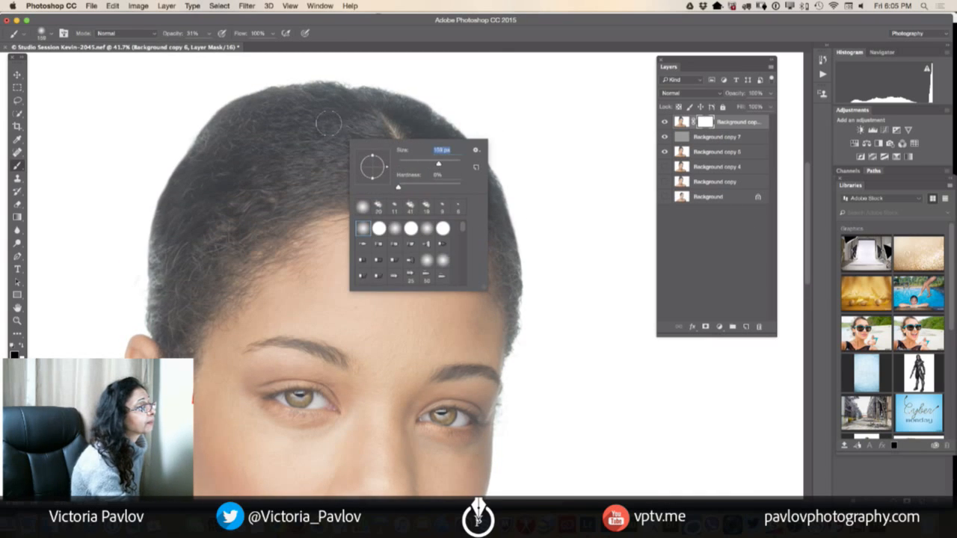
left_click(329, 124)
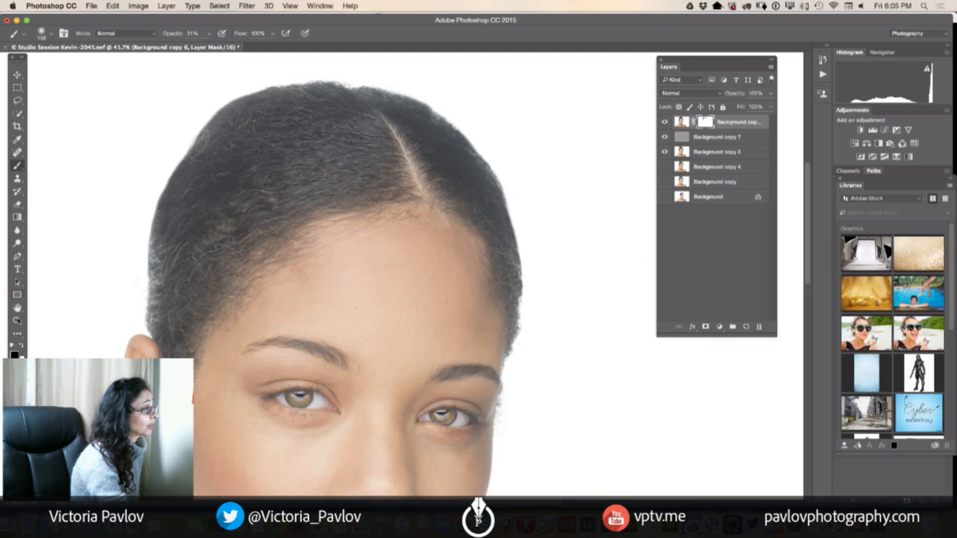
left_click(23, 346)
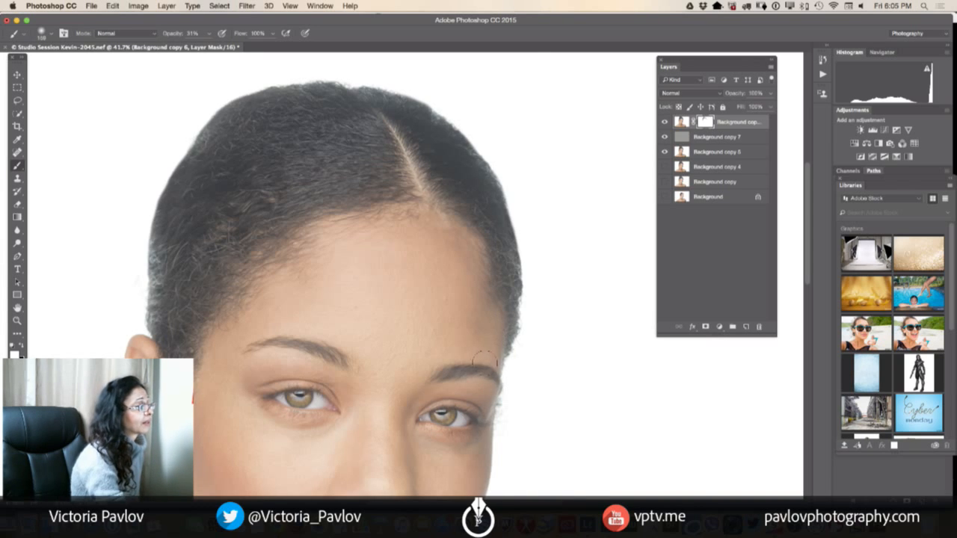
- Merge the visible layers and duplicate the merged layer, leaving only the new copy visible
left_click(17, 320)
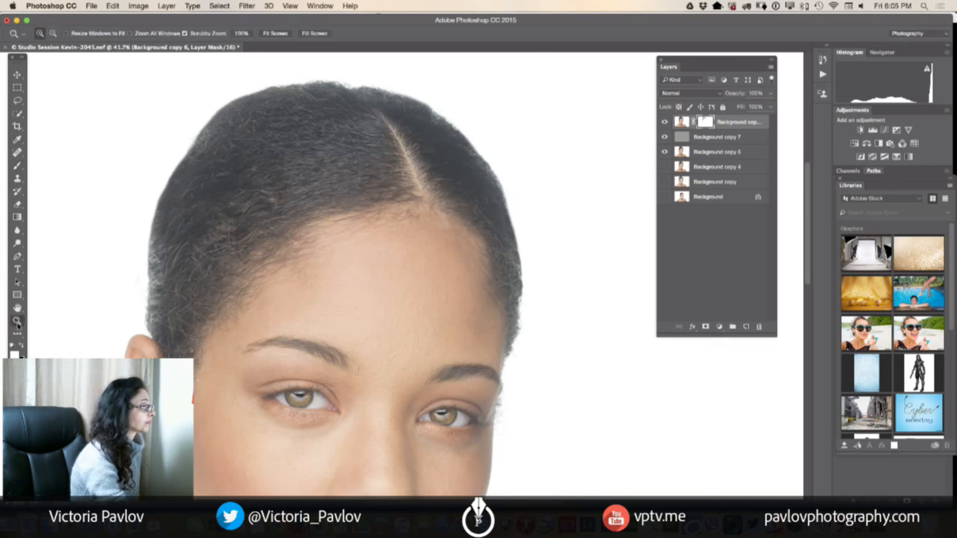
key("super+0")
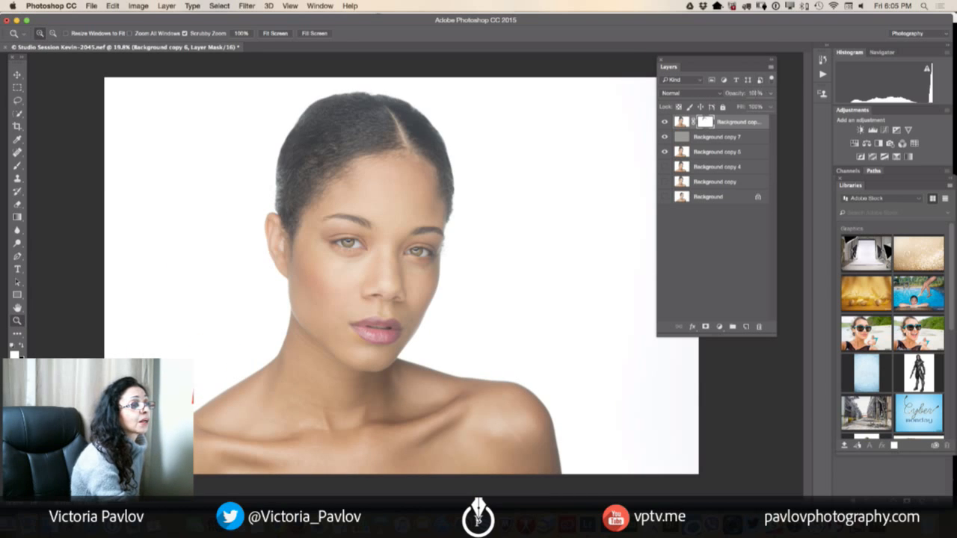
left_click(768, 77)
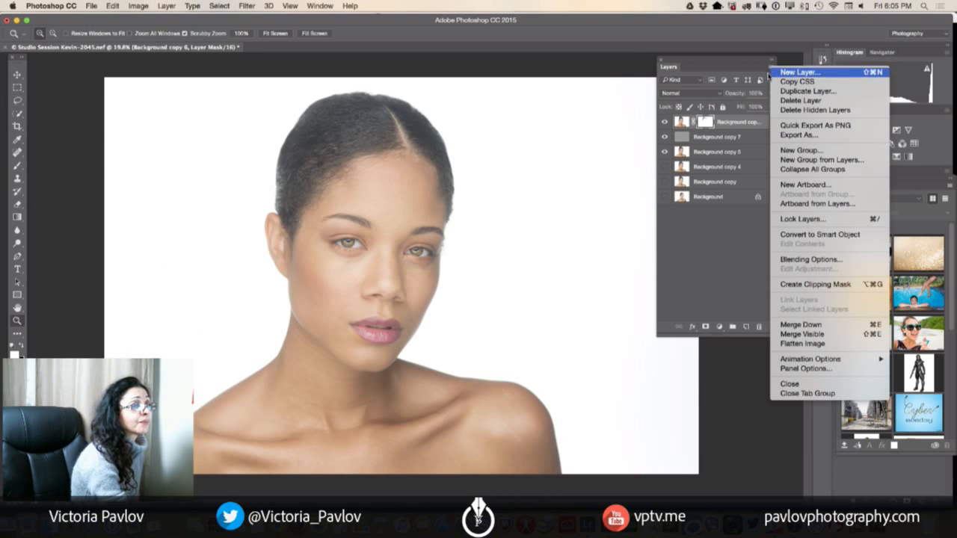
left_click(801, 335)
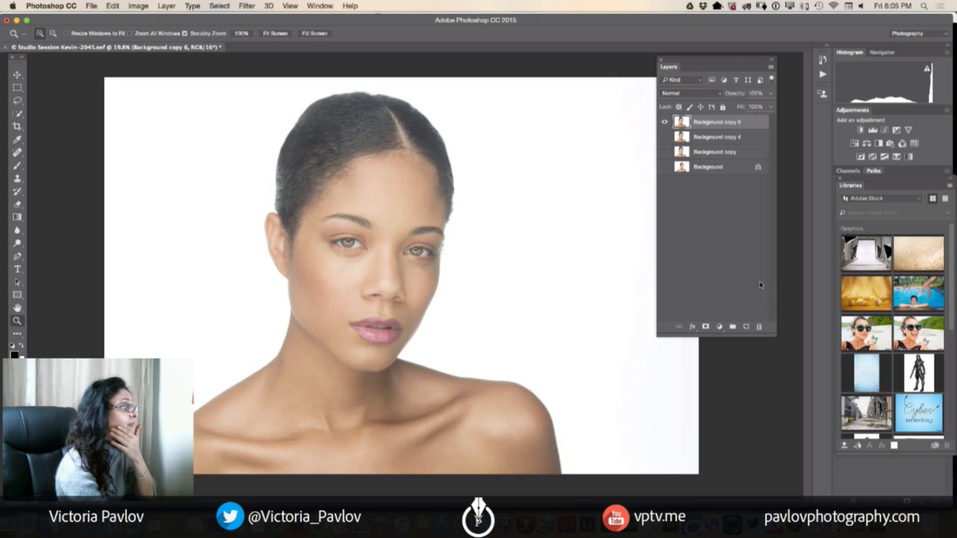
left_click_drag(751, 121, 745, 327)
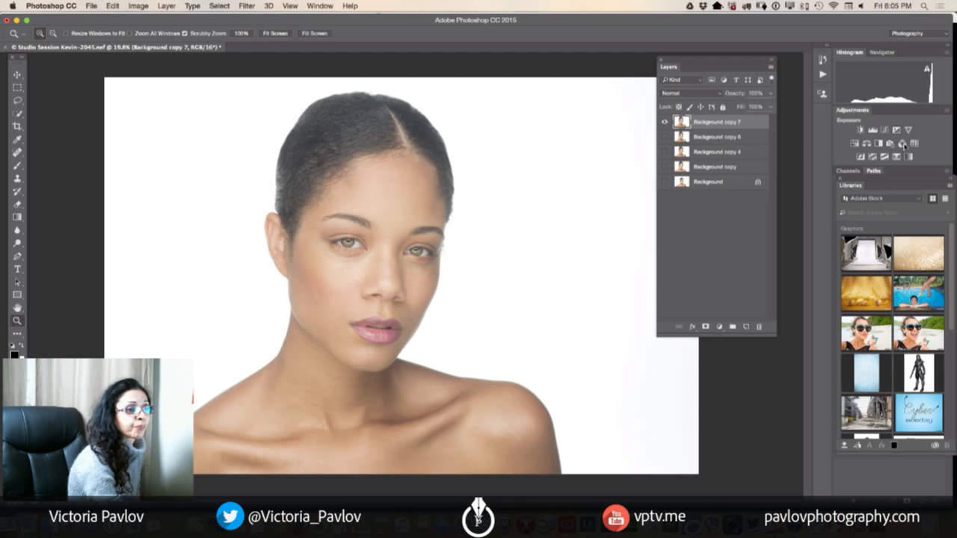
- Add a Black & White adjustment with Reds about 75, Yellows 98, Greens 108, Blues 98 and Magentas 190
left_click(879, 143)
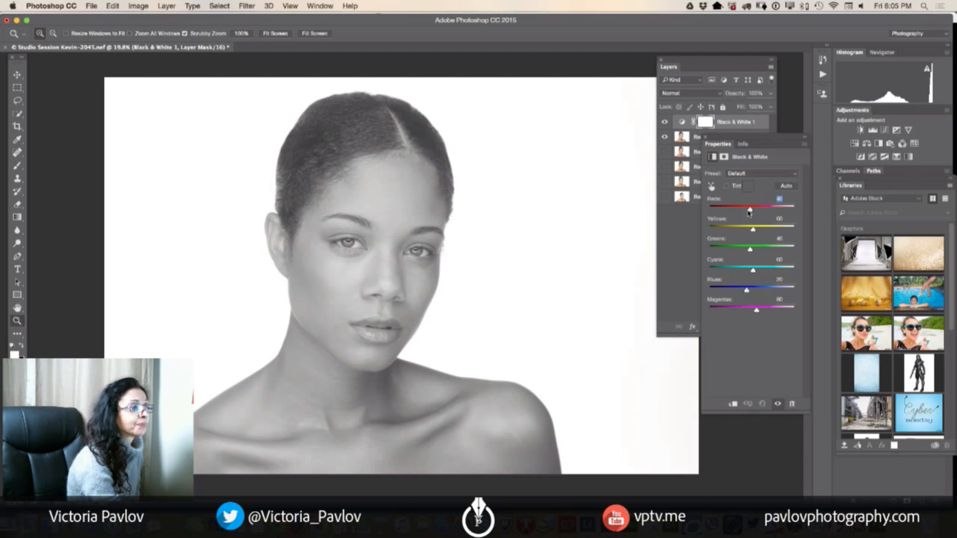
left_click_drag(752, 210, 763, 230)
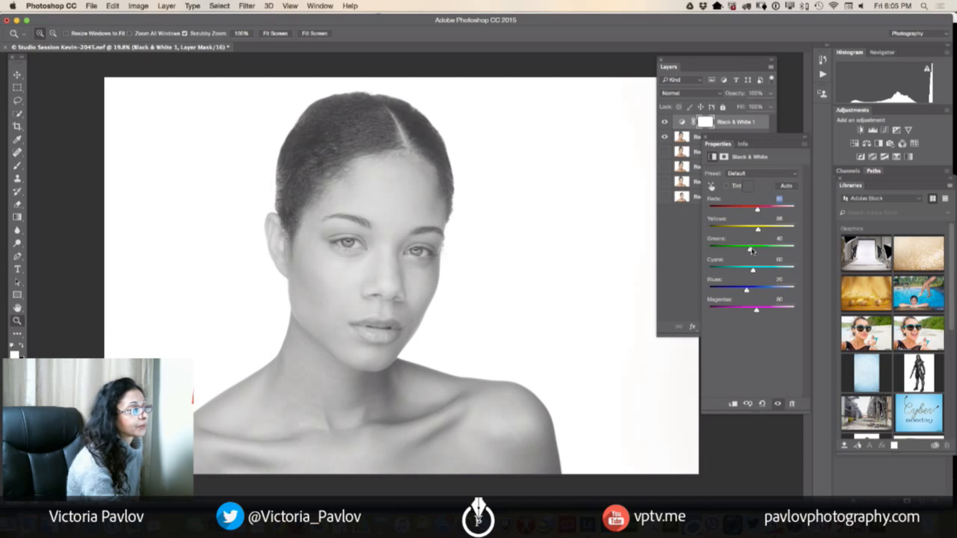
left_click_drag(760, 289, 762, 309)
mouse_move(757, 212)
left_mouse_down()
mouse_move(759, 229)
mouse_move(747, 228)
mouse_move(757, 228)
left_mouse_up()
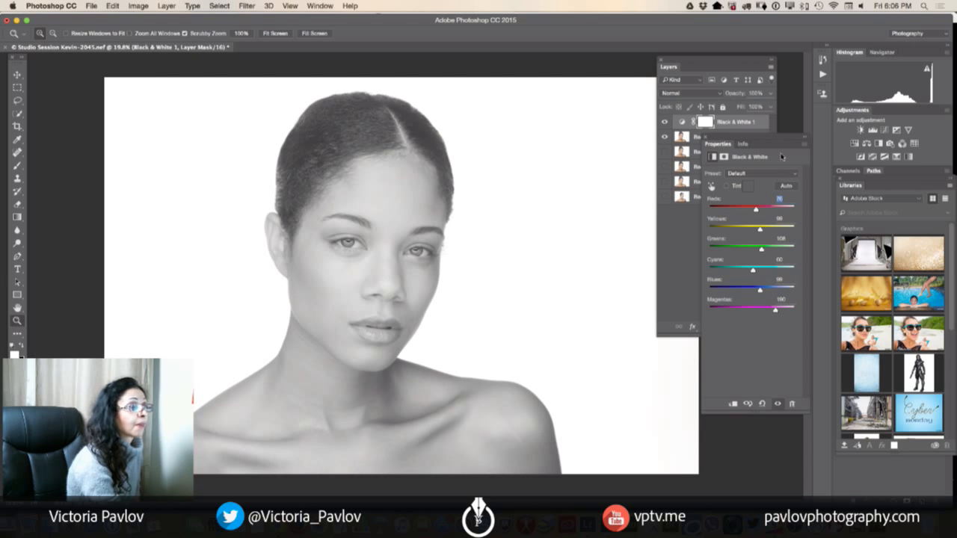
left_click_drag(777, 137, 587, 154)
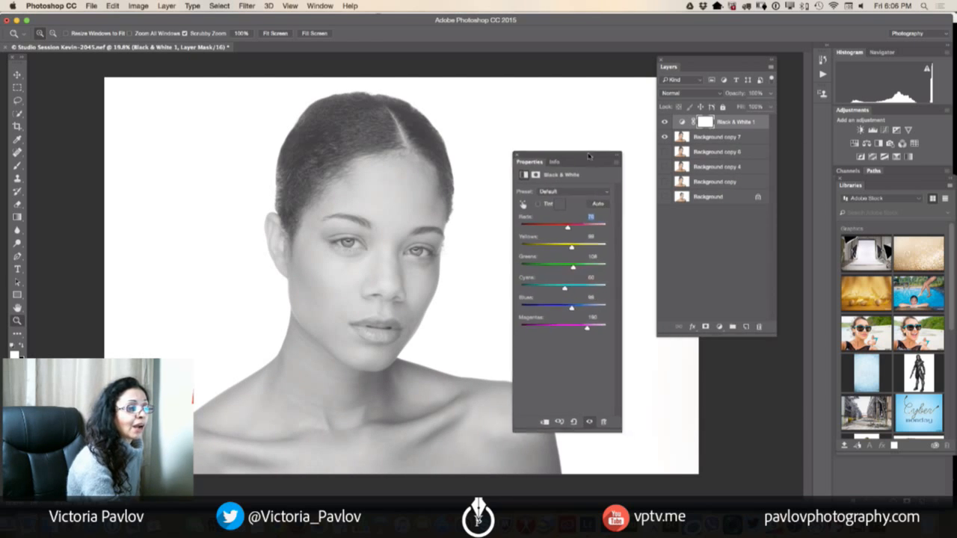
- Add a Selective Color adjustment directly above Background copy 7 and lower Black for the Reds to about -30%
left_click(719, 140)
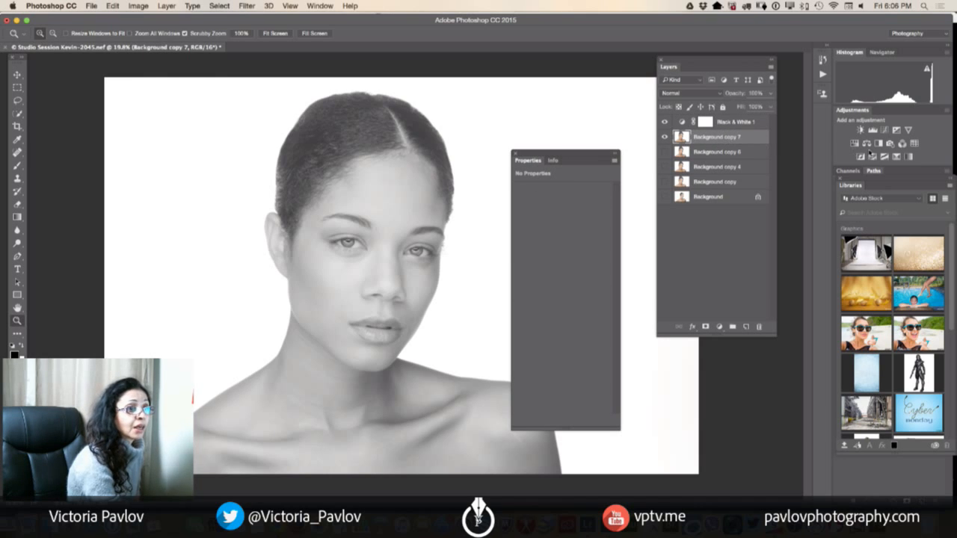
left_click(895, 157)
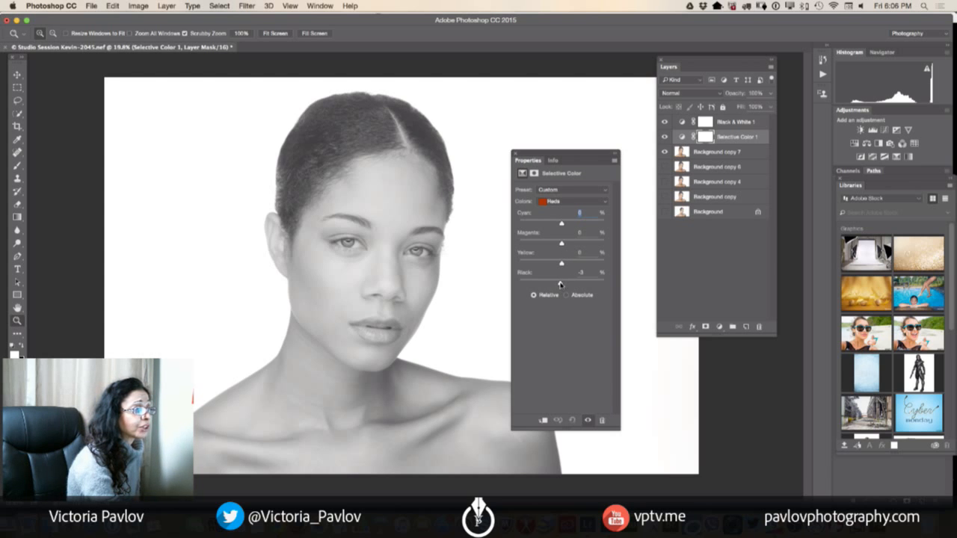
left_click_drag(549, 283, 529, 283)
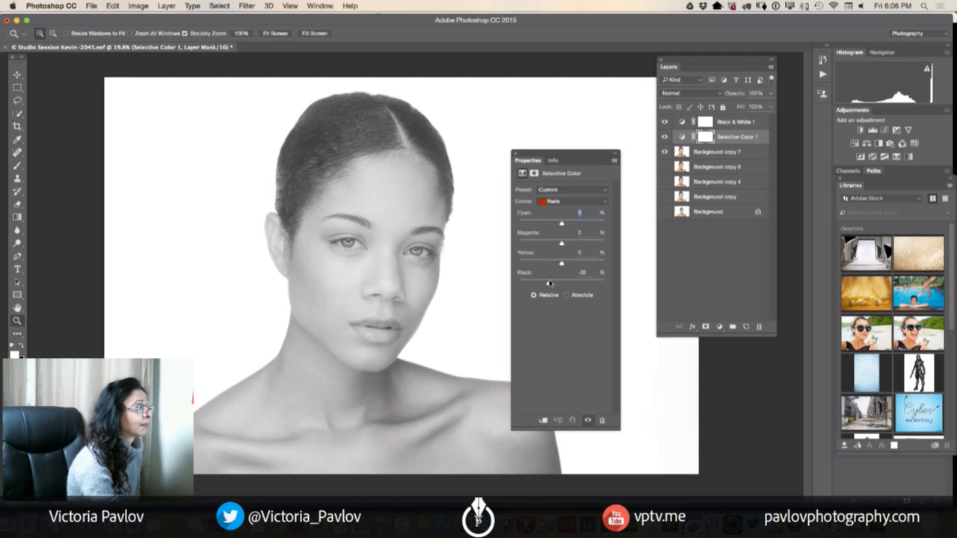
- Adjust Black for the Yellows and set Black for the Whites to +15% in the Selective Color adjustment
left_click(572, 201)
left_click(572, 210)
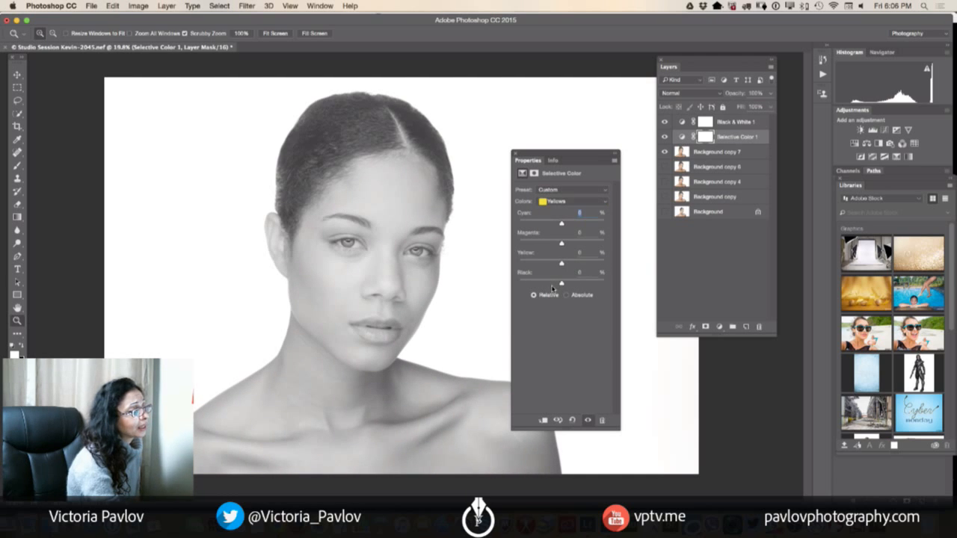
mouse_move(561, 284)
left_mouse_down()
mouse_move(589, 284)
mouse_move(567, 283)
left_mouse_up()
left_click(578, 203)
left_click(571, 248)
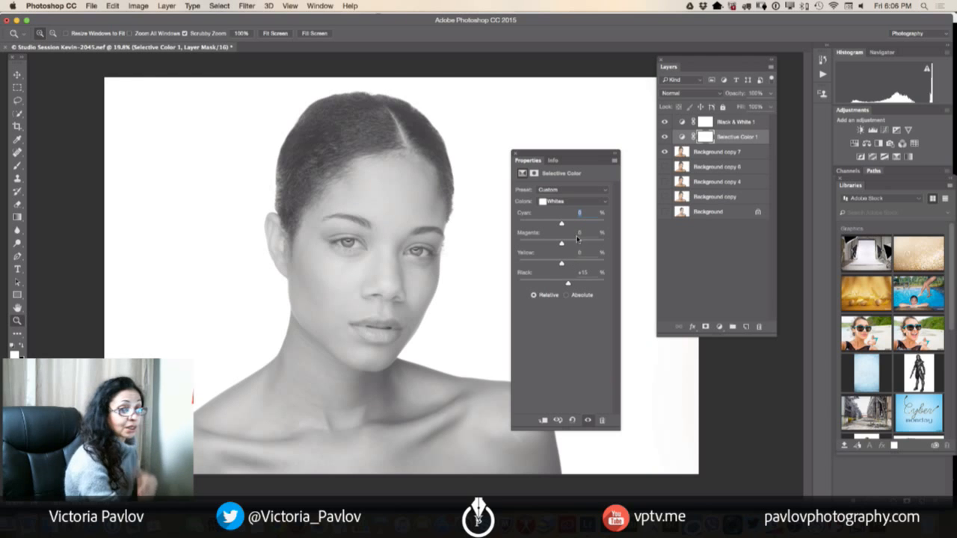
- Set Black to +12% for the Neutrals and +1% for the Blacks in the Selective Color adjustment
left_click(580, 203)
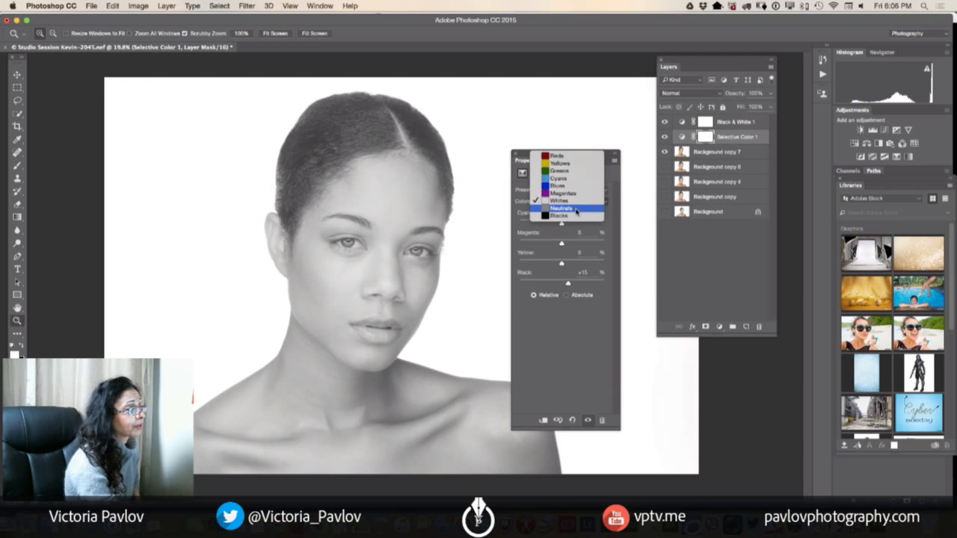
left_click(582, 214)
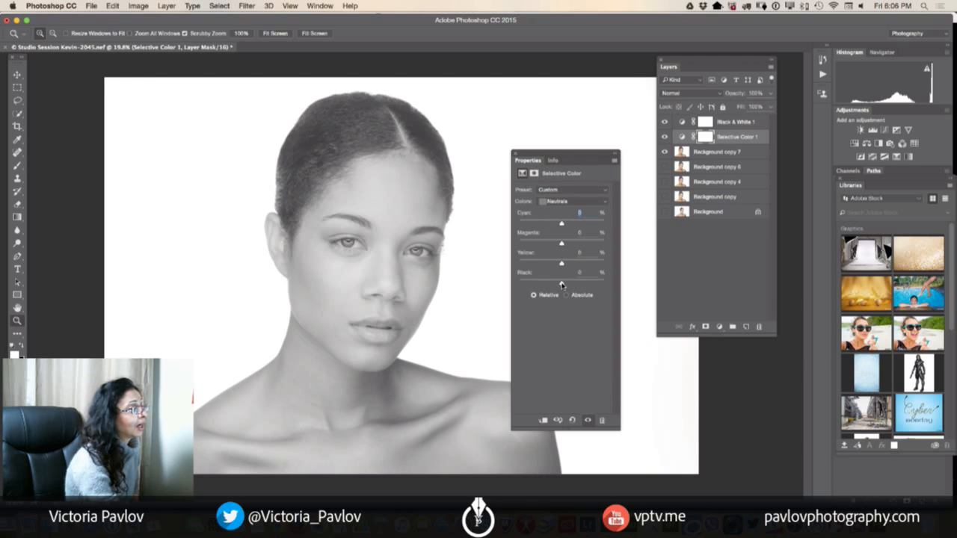
left_click_drag(561, 285, 562, 284)
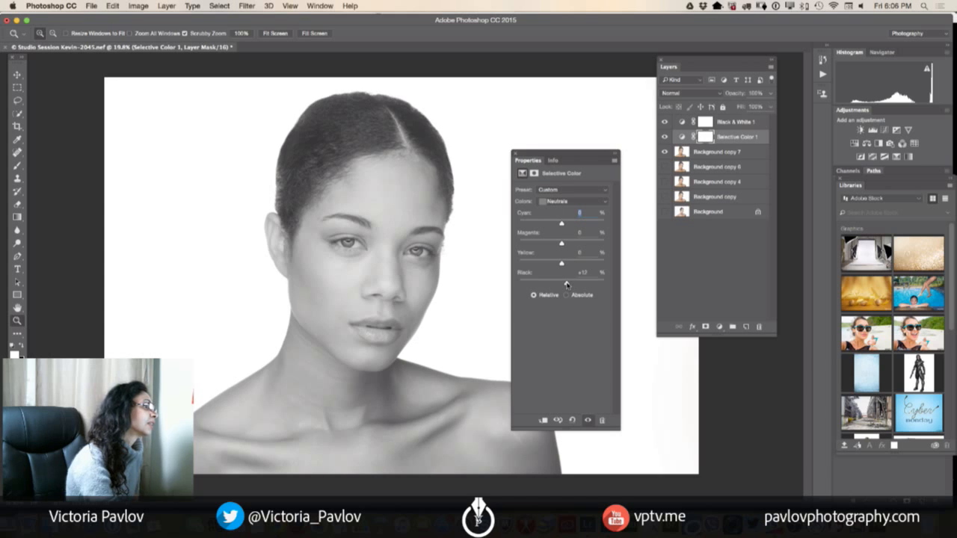
left_click(592, 201)
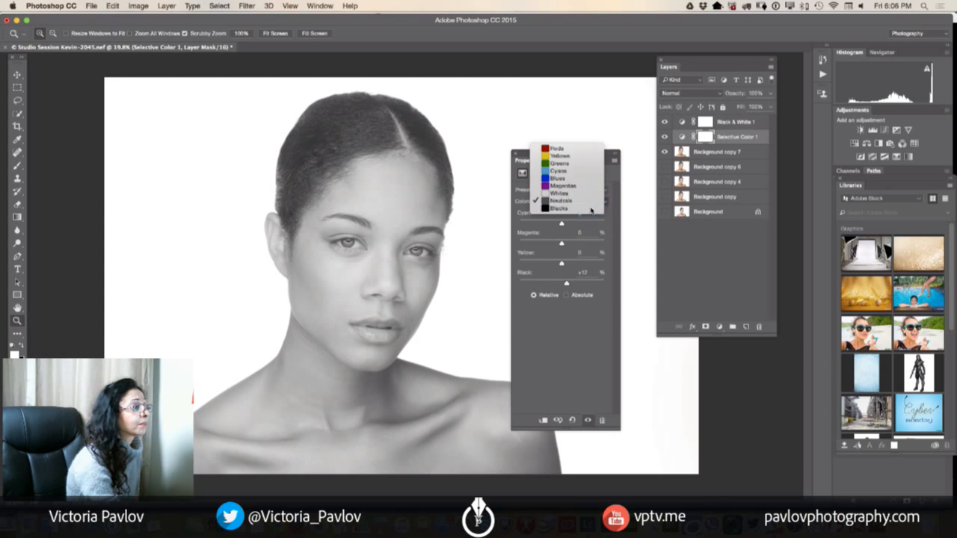
left_click(579, 210)
left_click_drag(563, 283, 562, 284)
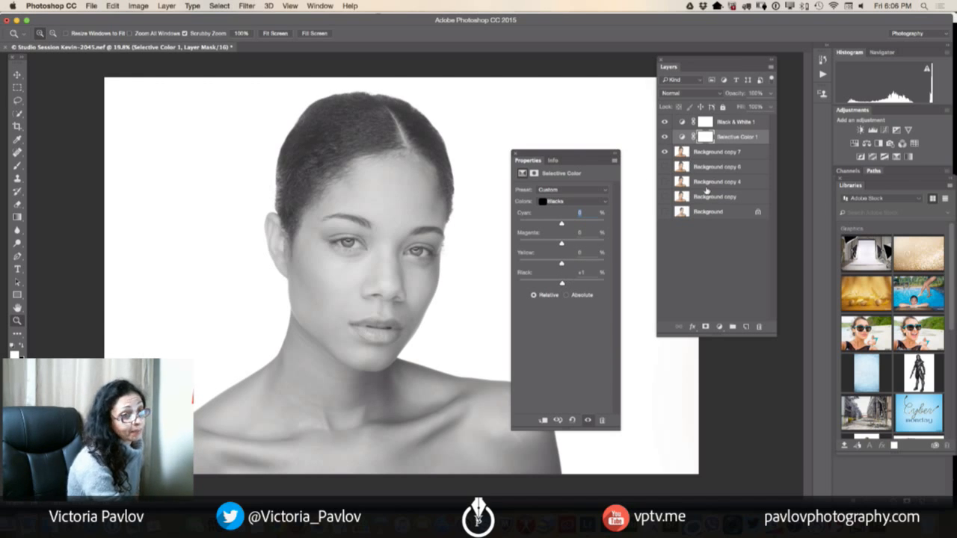
- Reduce the Selective Color layer's opacity to about 35% and dock the floating Properties panel beside Adjustments
left_click(768, 94)
left_click_drag(767, 107, 737, 108)
left_click_drag(583, 158, 882, 112)
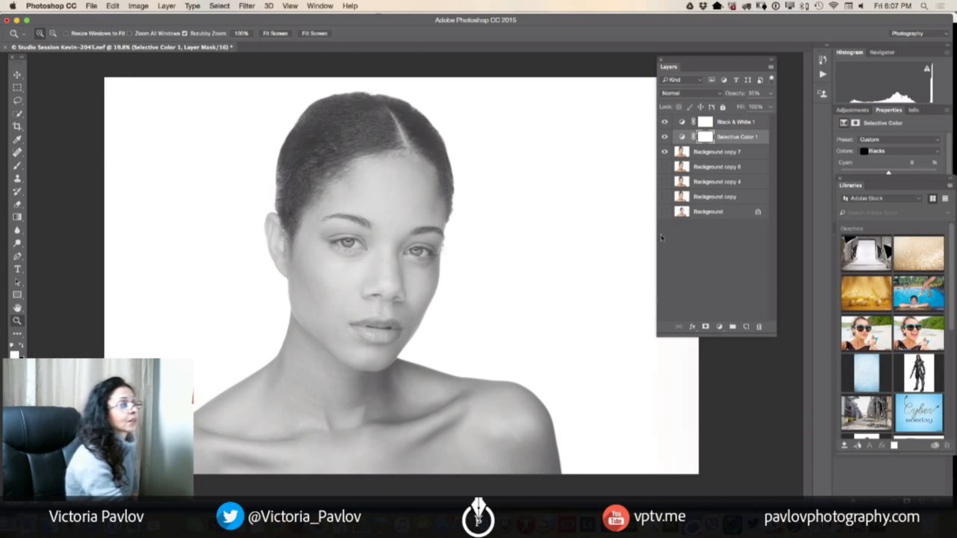
- Raise the Selective Color layer's opacity to about 46% and undock the Adjustments panel as a floating panel
left_click(770, 93)
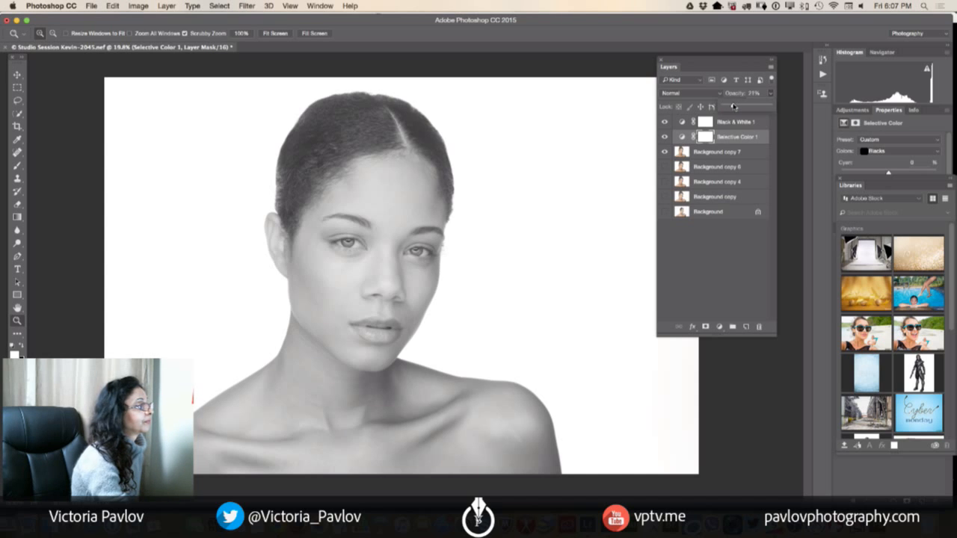
mouse_move(729, 105)
left_mouse_down()
mouse_move(718, 107)
mouse_move(734, 107)
left_mouse_up()
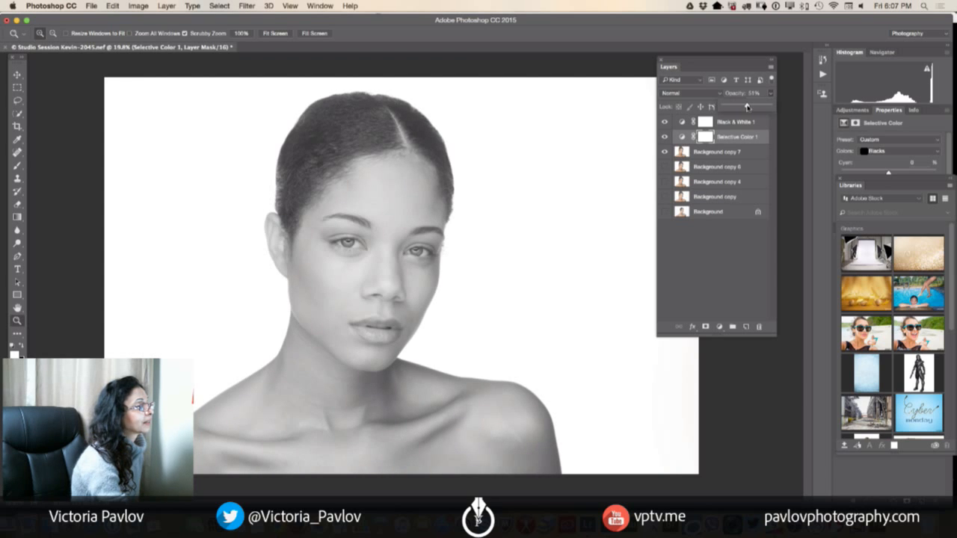
left_click_drag(745, 108, 744, 107)
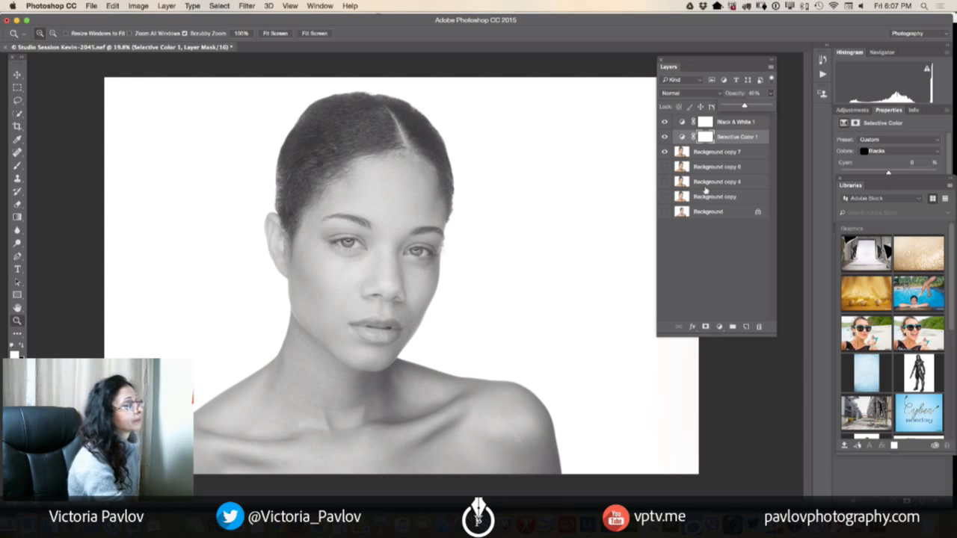
left_click_drag(852, 111, 610, 199)
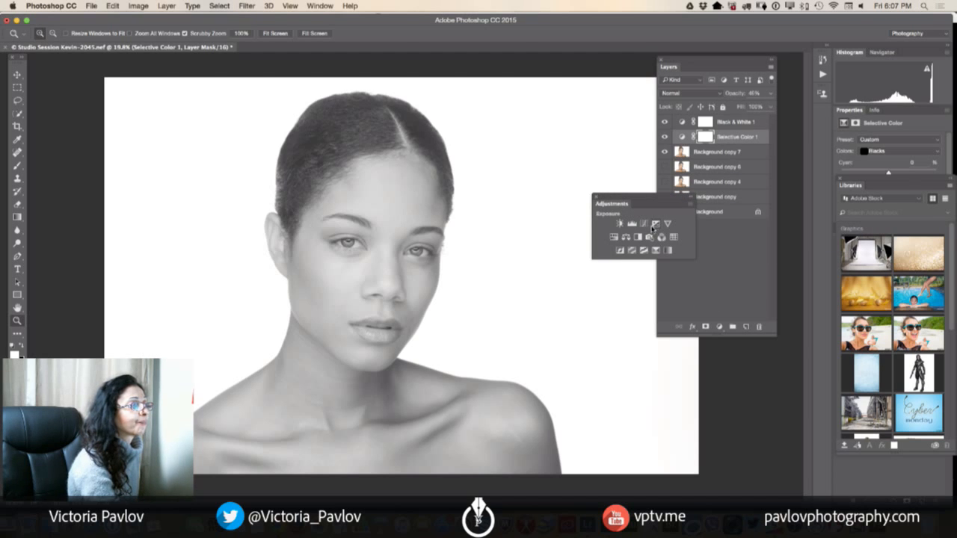
- Try a Curves adjustment above Selective Color with points 203 to 185 and 46 to 49, compare it on and off, and leave it hidden
left_click(643, 224)
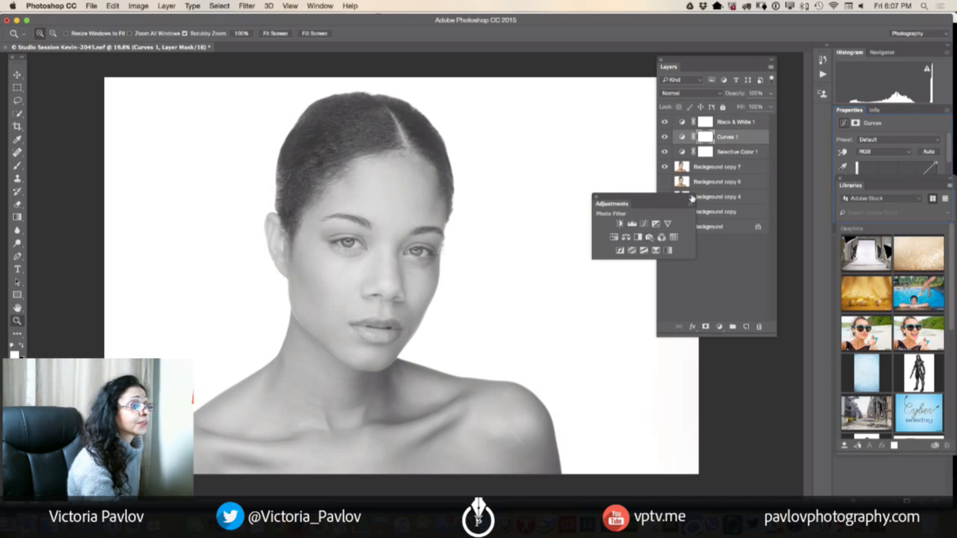
left_click_drag(862, 120, 547, 114)
left_click_drag(595, 171, 596, 175)
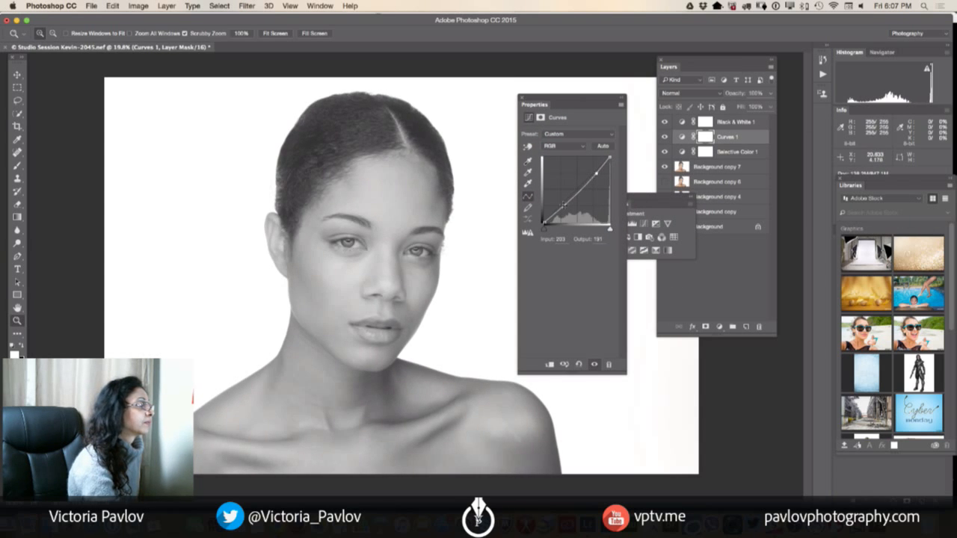
left_click_drag(558, 212, 555, 210)
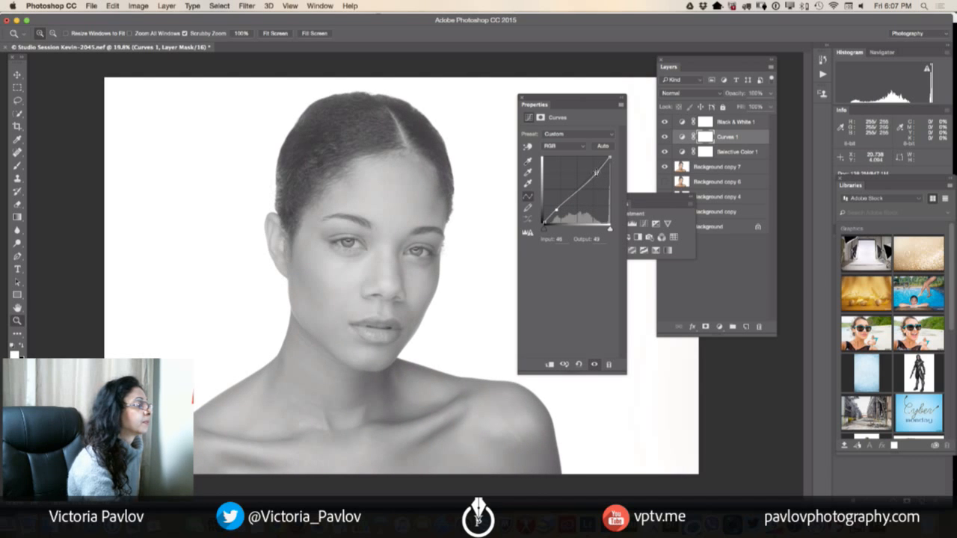
left_click(595, 173)
left_click(667, 139)
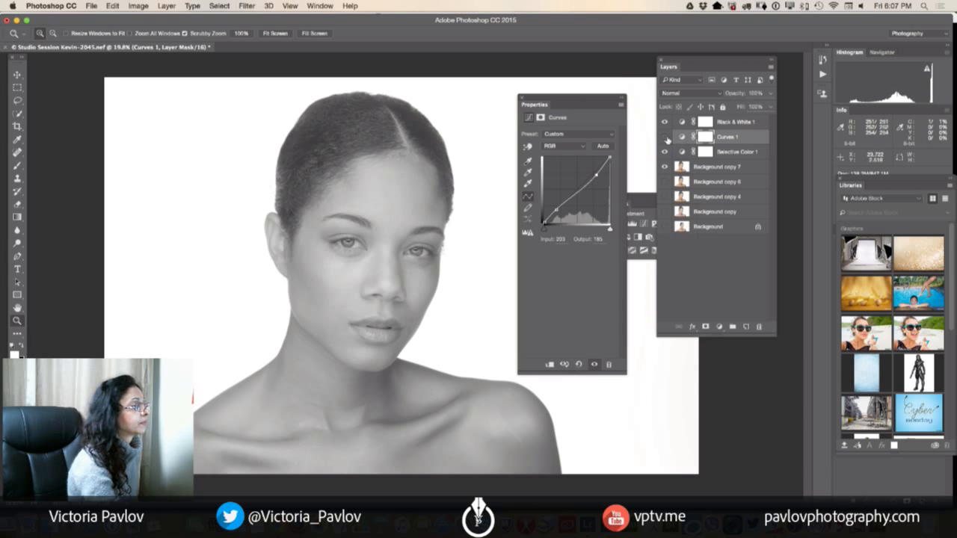
left_click(665, 138)
left_click(665, 137)
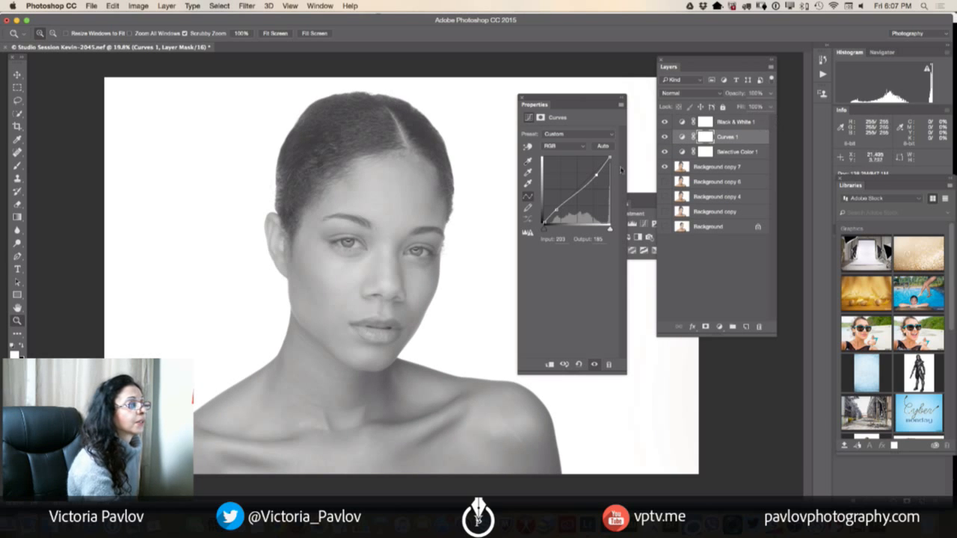
left_click(663, 137)
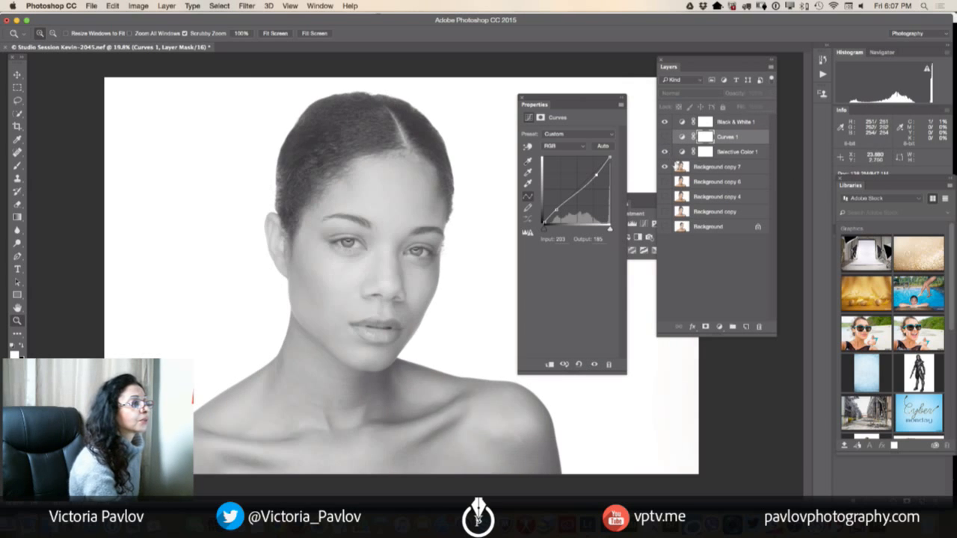
- Add a second Curves adjustment below Black & White, lower its highlights from input 199 to output 193, and compare before and after
left_click(634, 203)
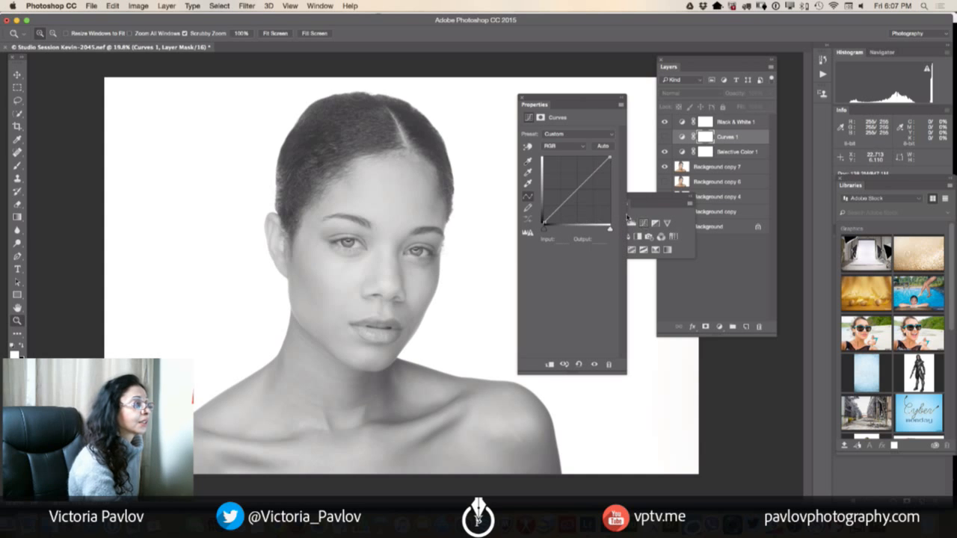
left_click(654, 223)
left_click(594, 173)
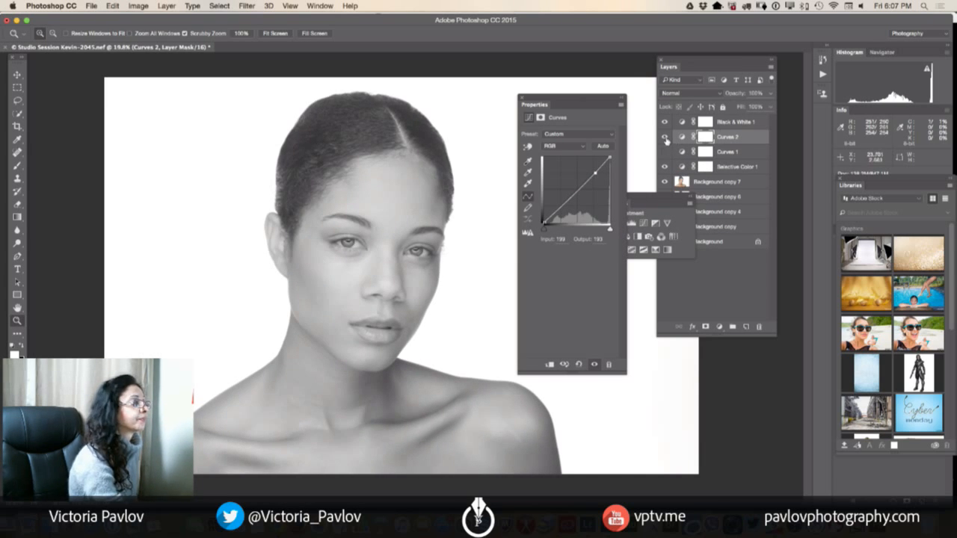
left_click(665, 138)
left_click(664, 137)
- Reduce the Curves 2 layer's opacity to about 77% and delete the hidden Curves 1 layer
left_click(770, 93)
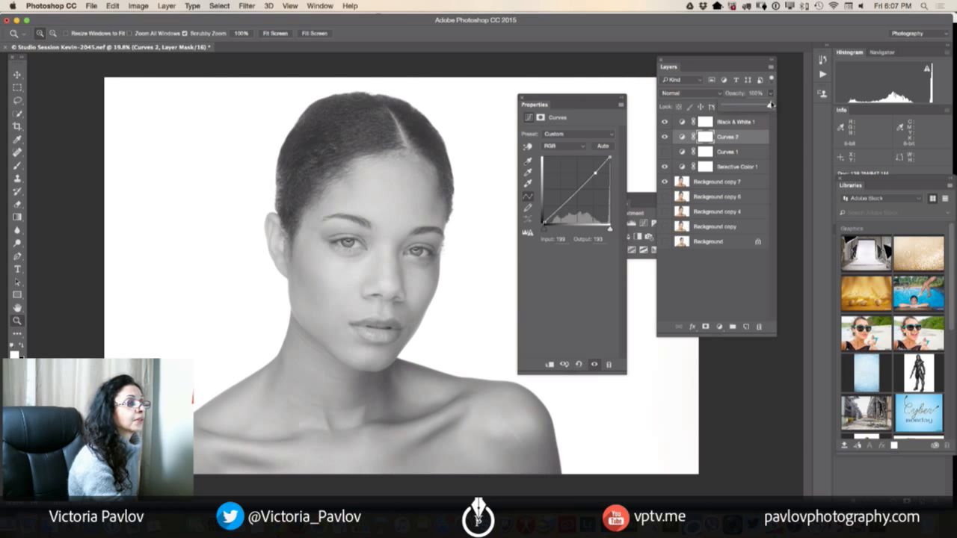
mouse_move(769, 106)
left_mouse_down()
mouse_move(722, 107)
mouse_move(771, 107)
mouse_move(759, 108)
left_mouse_up()
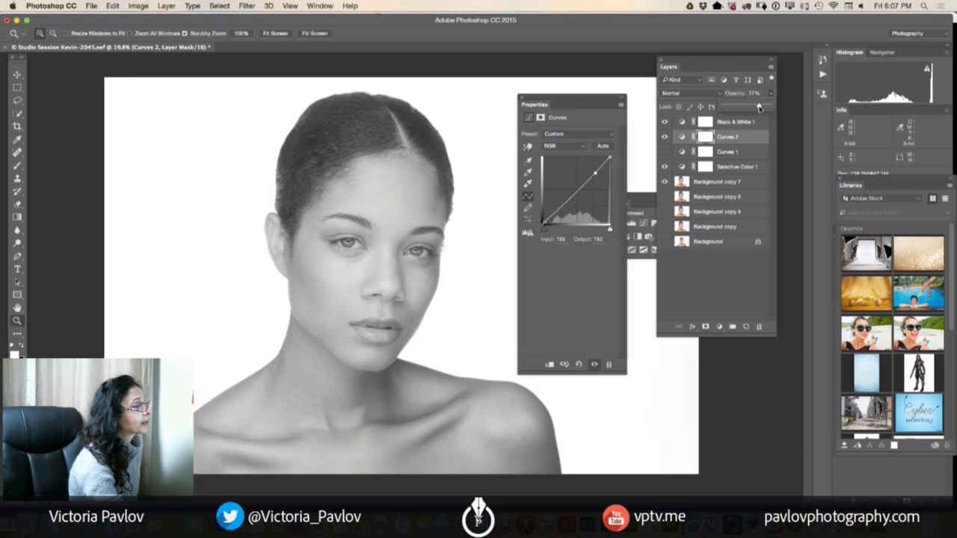
left_click(747, 153)
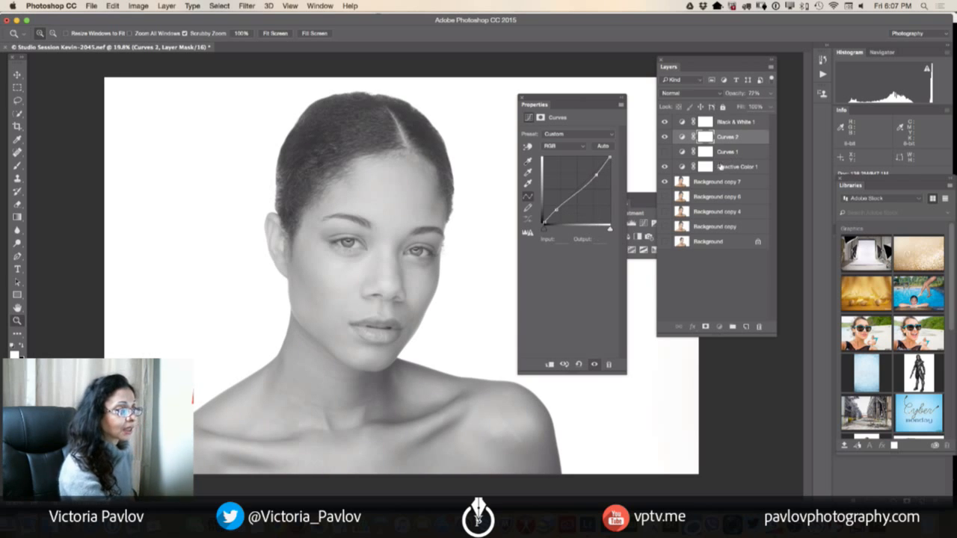
left_click_drag(747, 153, 752, 330)
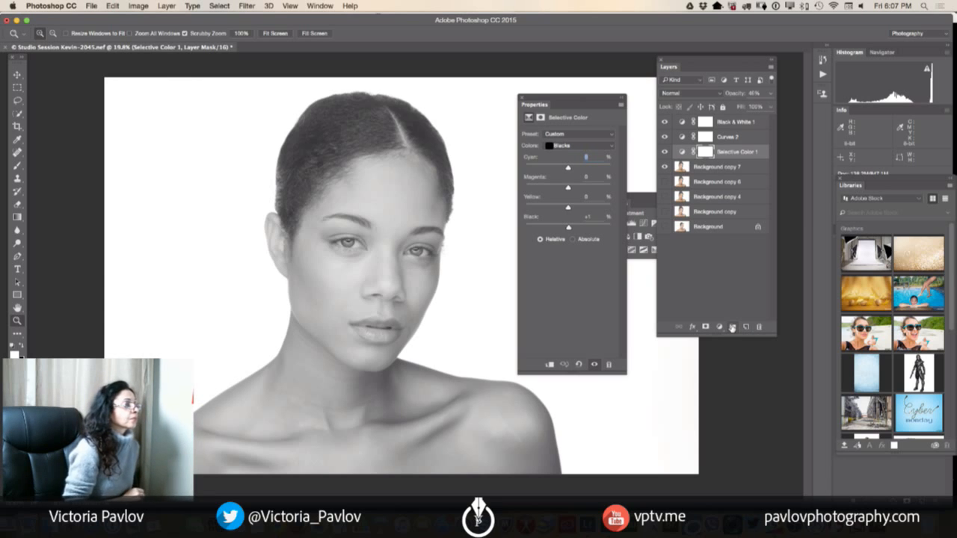
- Add a Levels adjustment directly above Selective Color 1, fine-tune its RGB input levels, and compare the image with it off and on
left_click(645, 198)
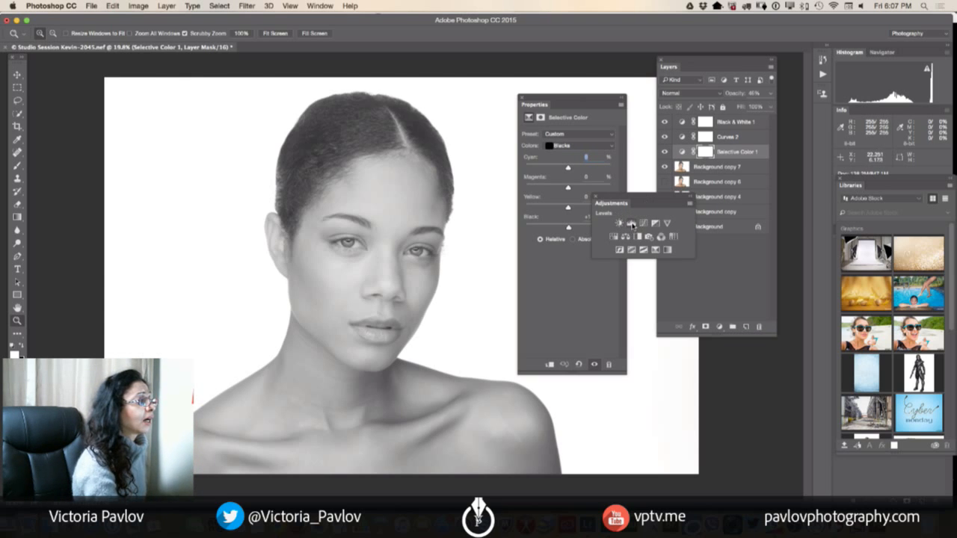
left_click(631, 225)
left_click_drag(537, 204, 574, 206)
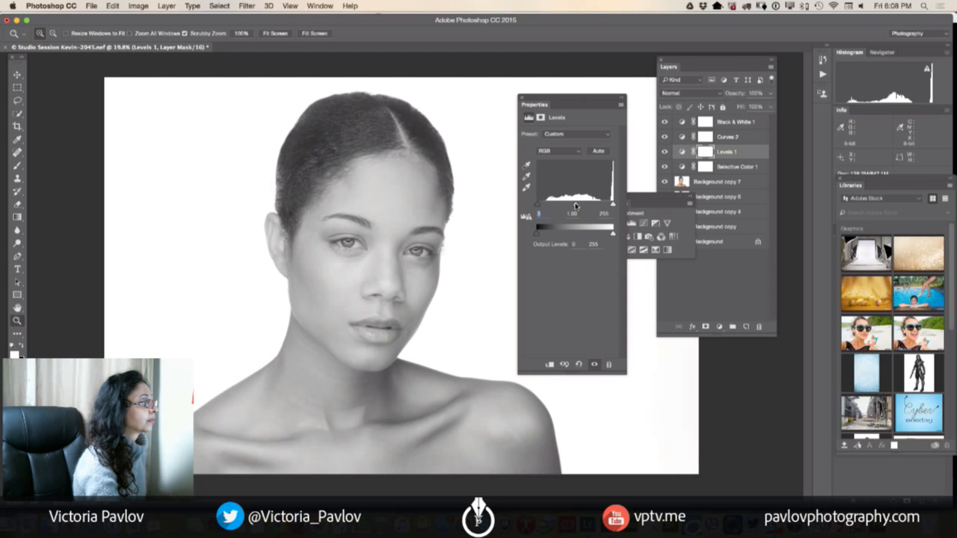
left_click(665, 153)
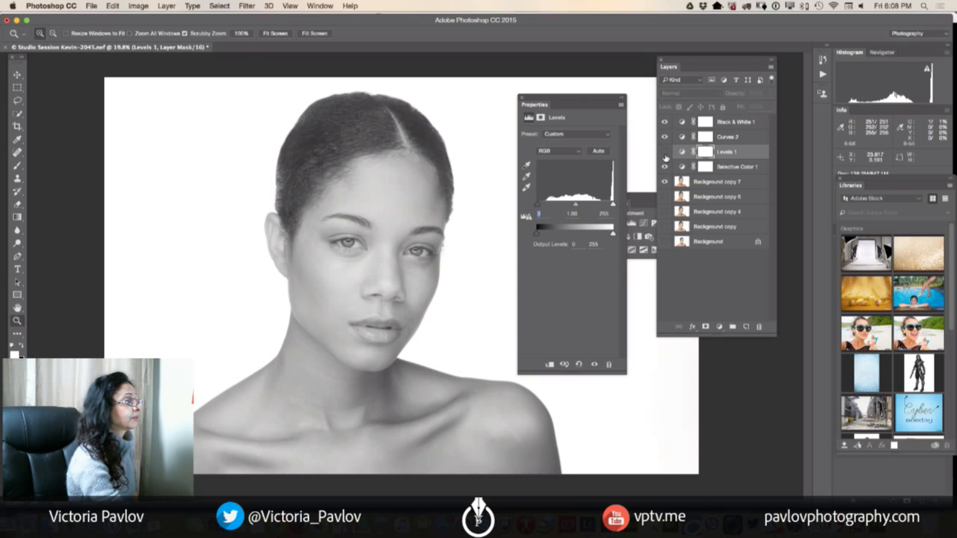
left_click(664, 153)
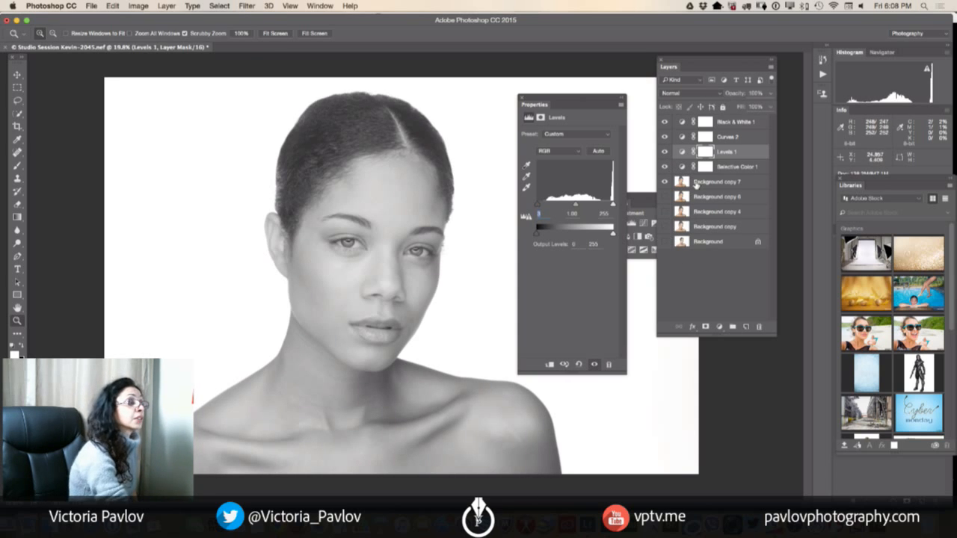
- Flatten the image into a single Background layer, discarding the hidden layers
left_click(770, 67)
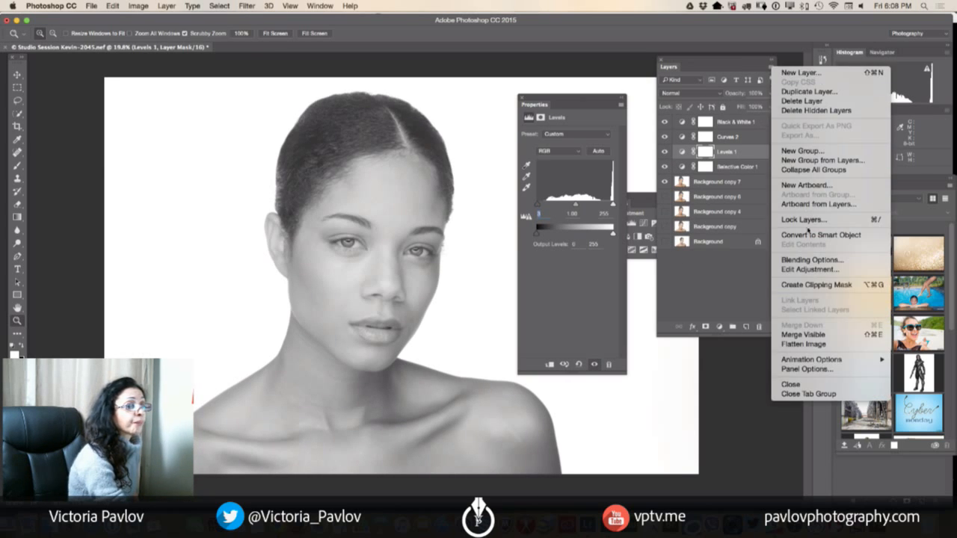
left_click(797, 345)
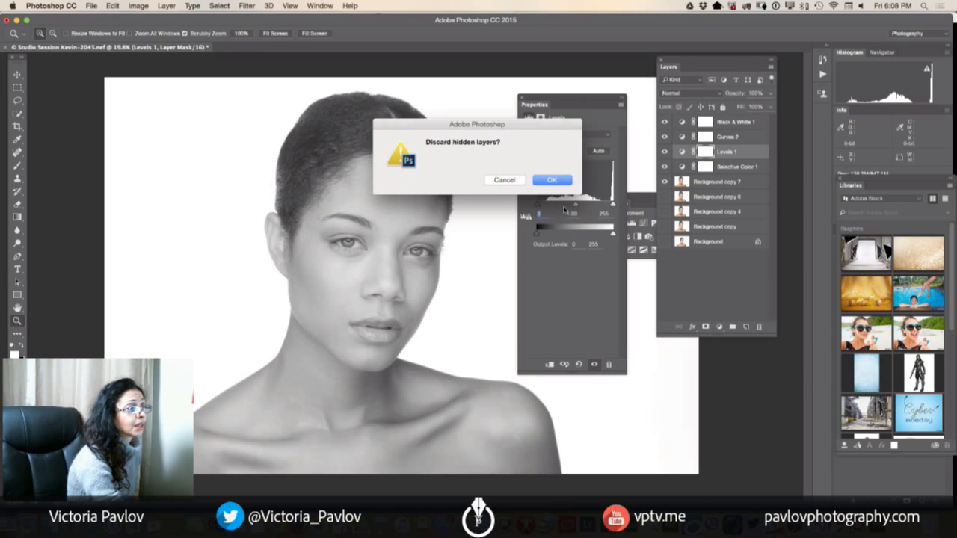
left_click(562, 182)
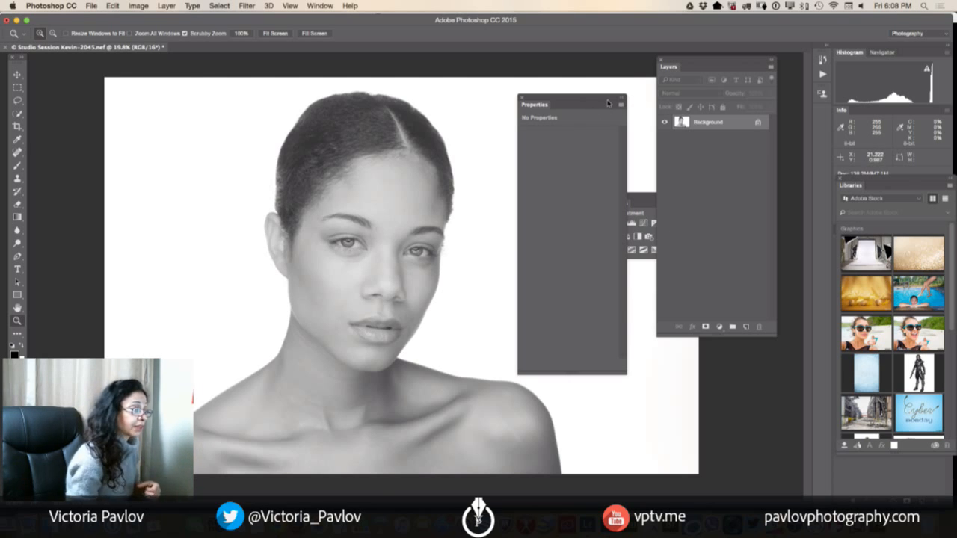
- Dock the floating Properties and Adjustments panels together in one group beneath the Histogram, and check the whole portrait
left_click_drag(605, 101, 841, 115)
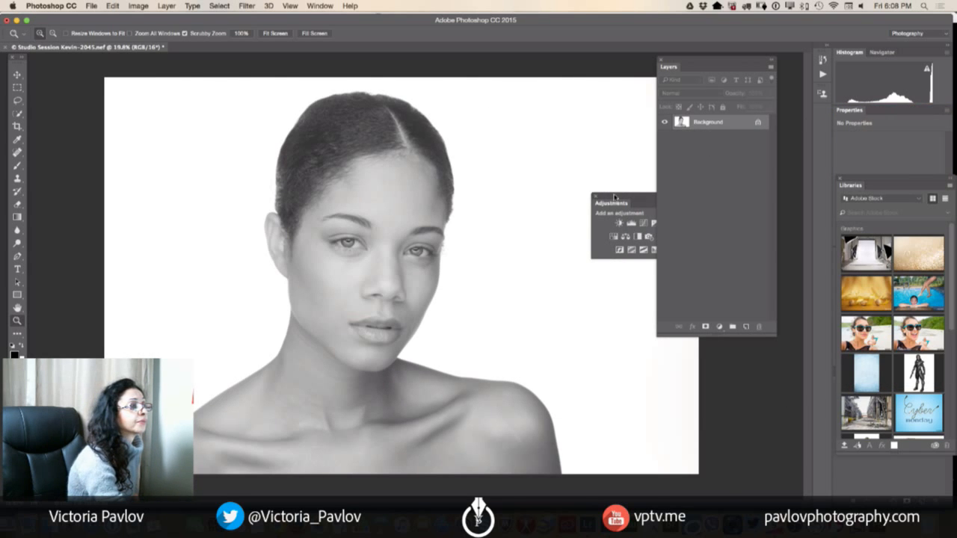
left_click_drag(614, 197, 886, 112)
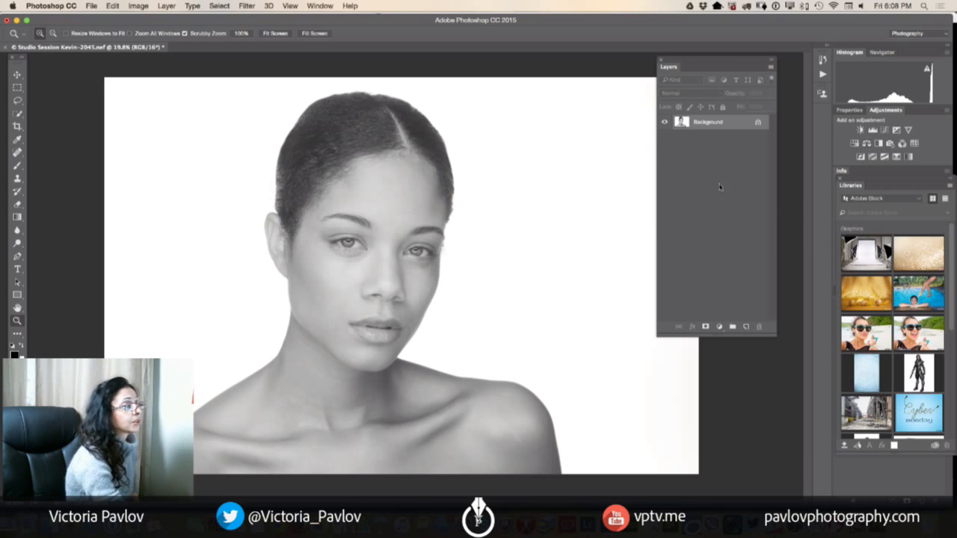
left_click_drag(508, 251, 491, 249)
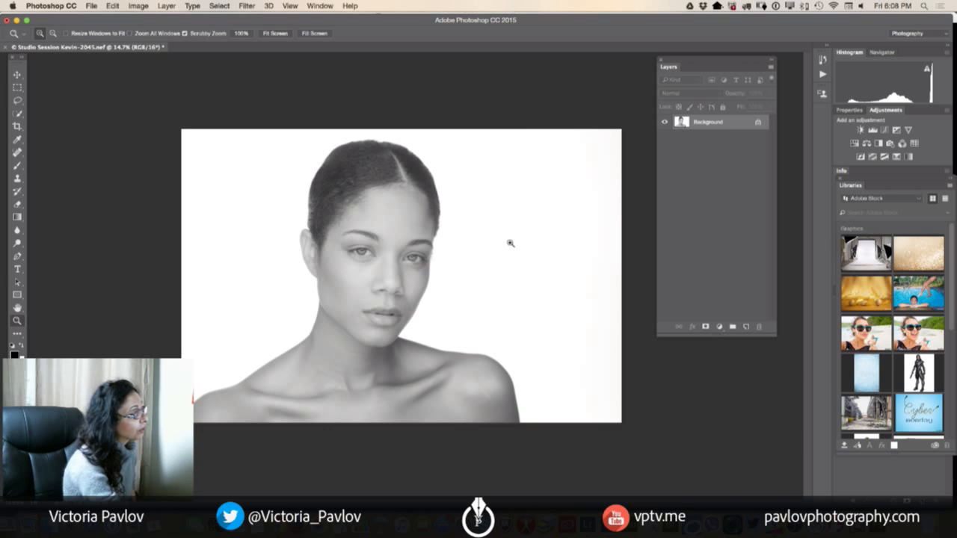
left_click_drag(532, 252, 548, 261)
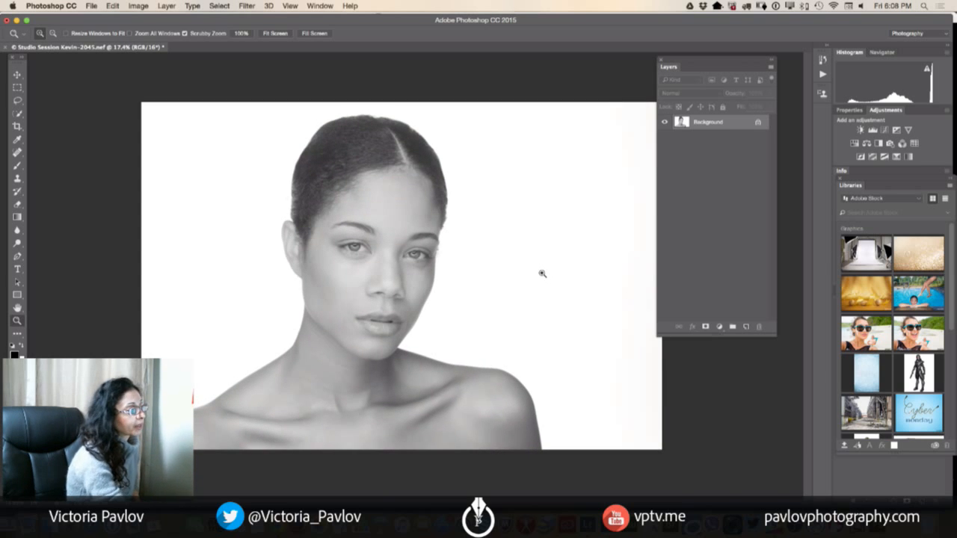